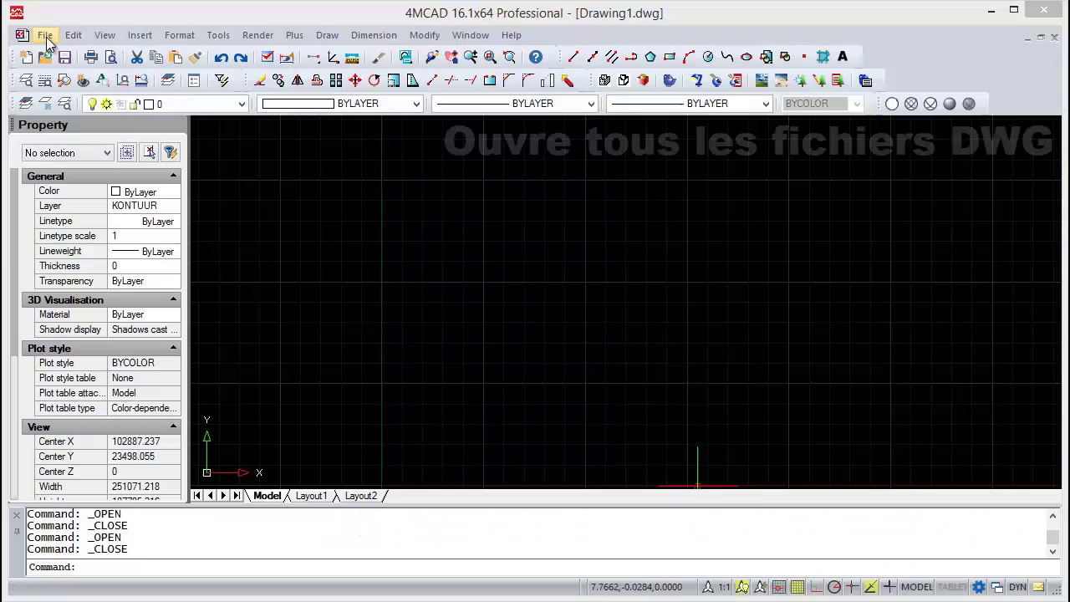
Show the File menu's list of recently opened drawings.
left_click(45, 34)
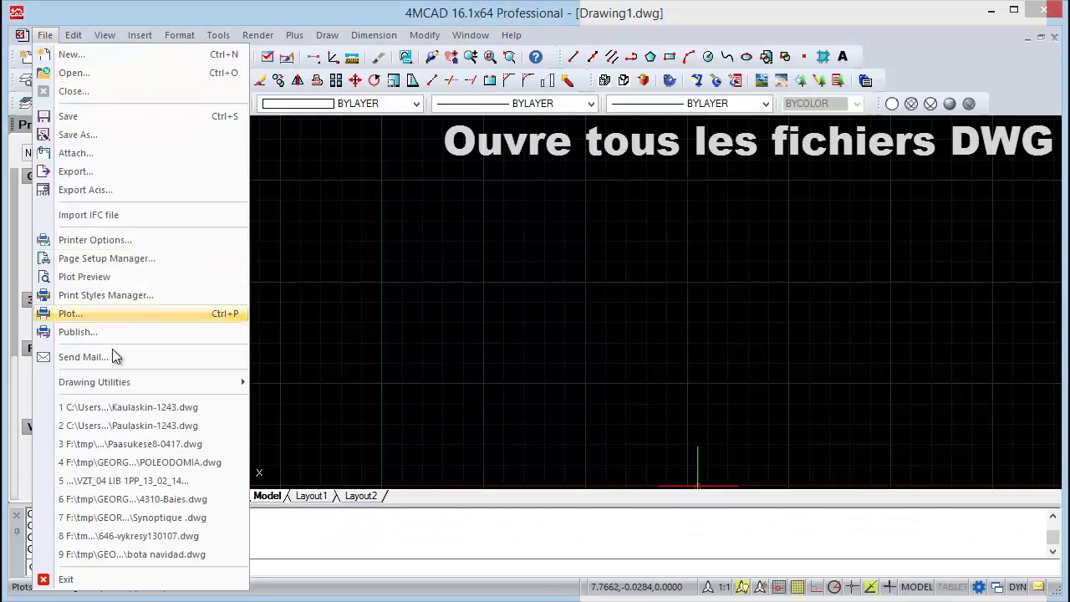
Open Kaulaskin-1243.dwg, then zoom and pan across its house plan and elevation sheets.
left_click(120, 408)
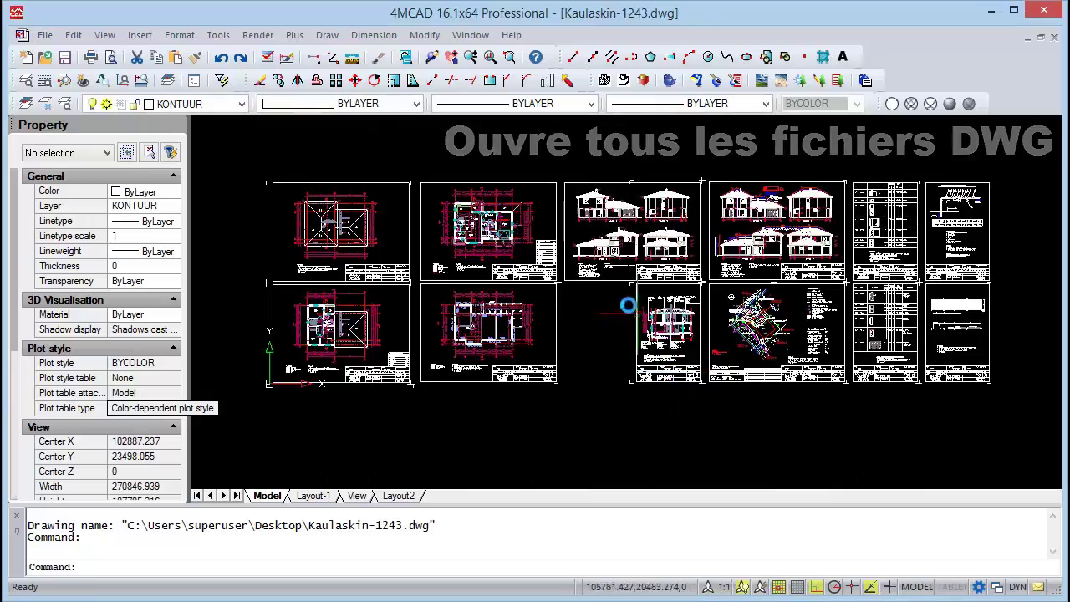
scroll(587, 294, "down", 2)
scroll(587, 294, "up", 3)
mouse_move(587, 294)
middle_mouse_down()
mouse_move(591, 350)
mouse_move(449, 329)
middle_mouse_up()
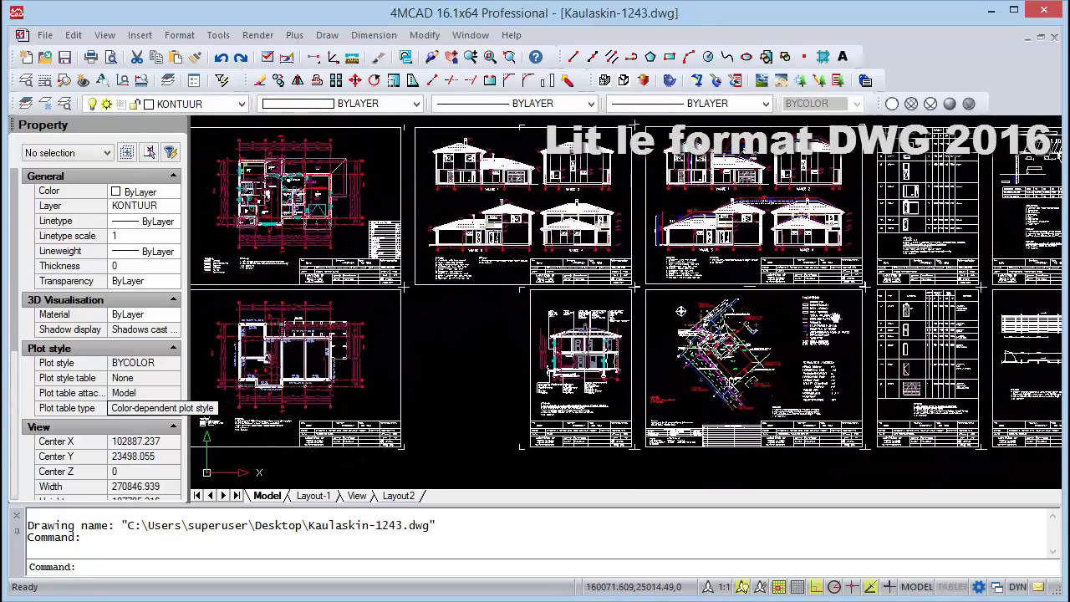
left_click(471, 58)
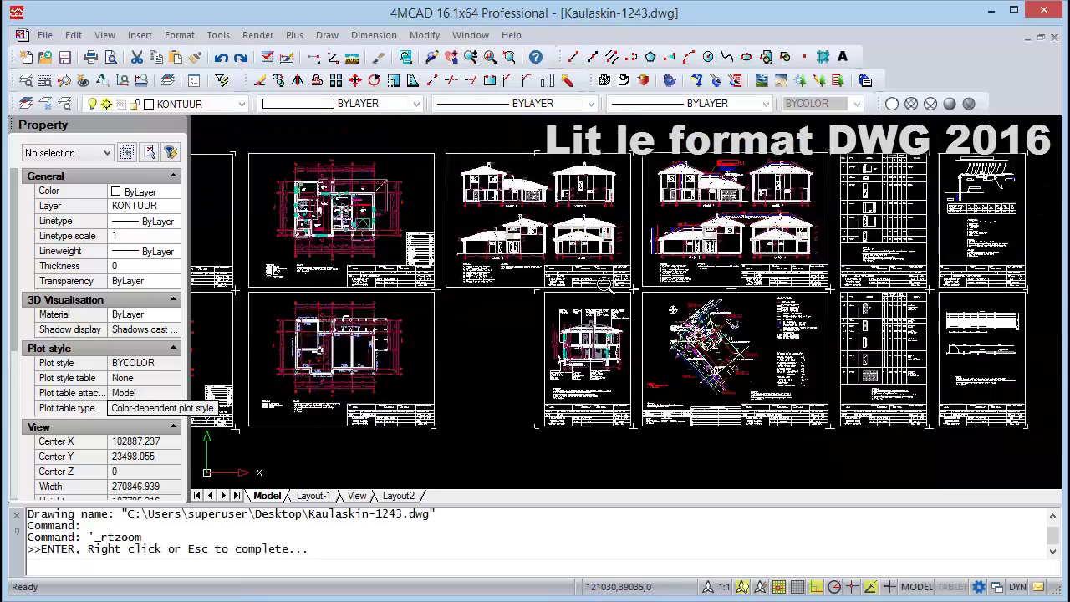
left_click_drag(616, 251, 616, 239)
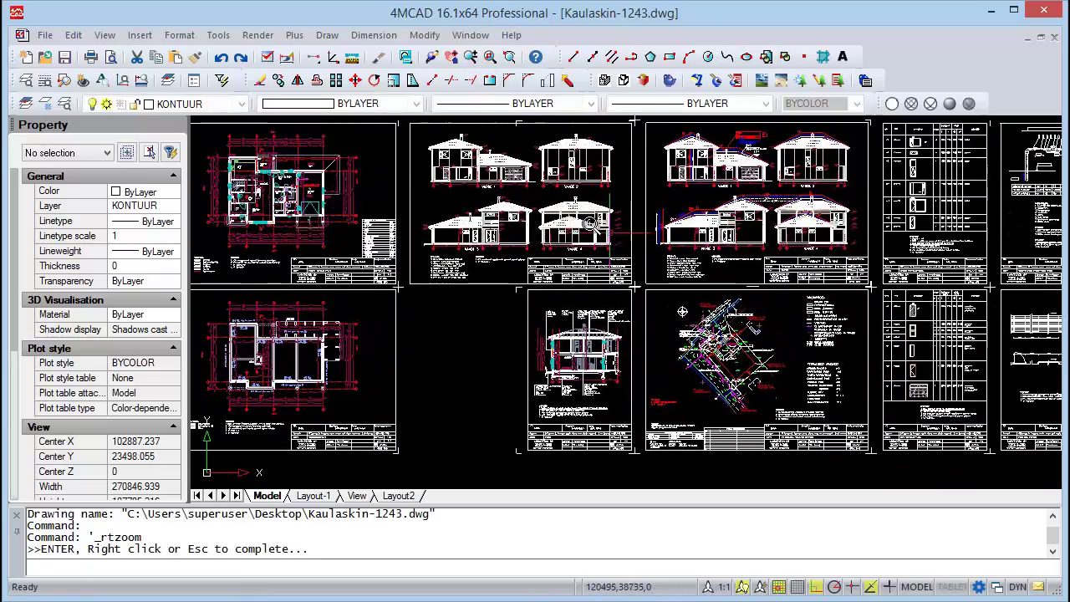
middle_click_drag(508, 156, 582, 176)
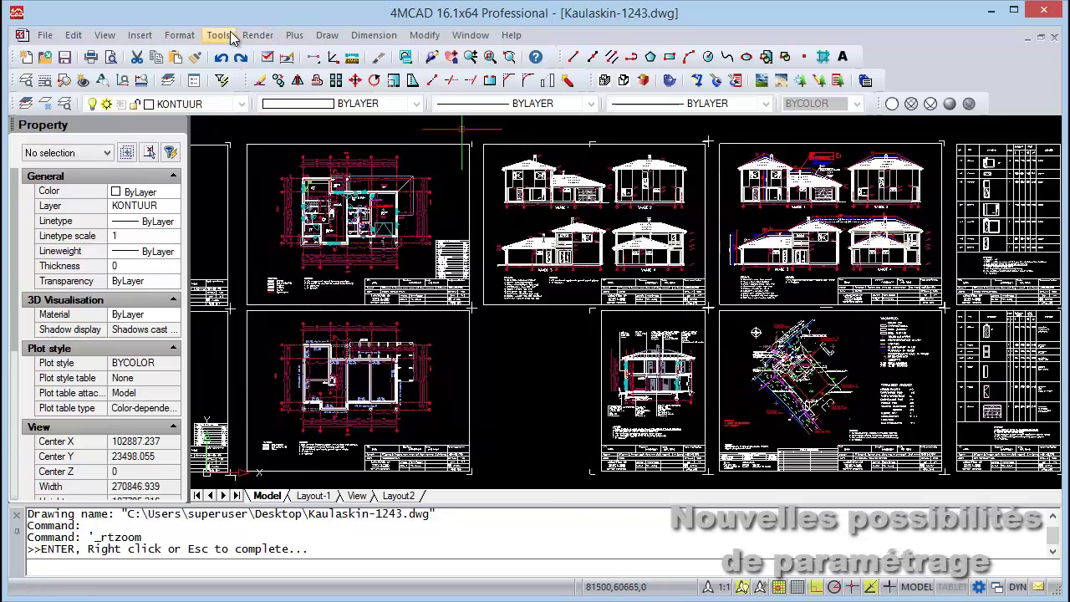
In the Preferences colour scheme, try a white model background, then restore it to black.
left_click(217, 35)
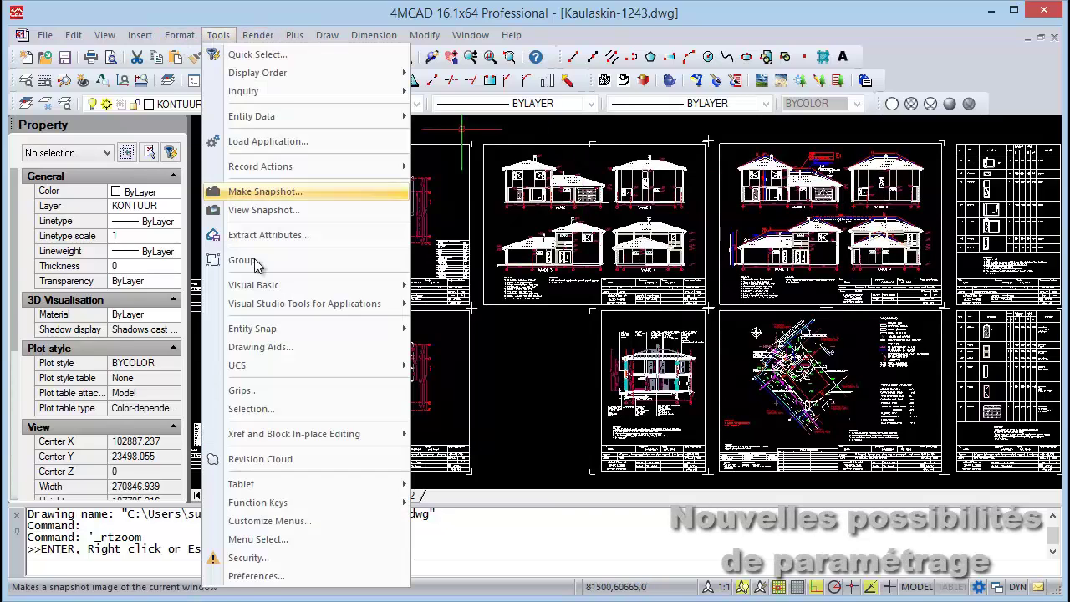
left_click(276, 577)
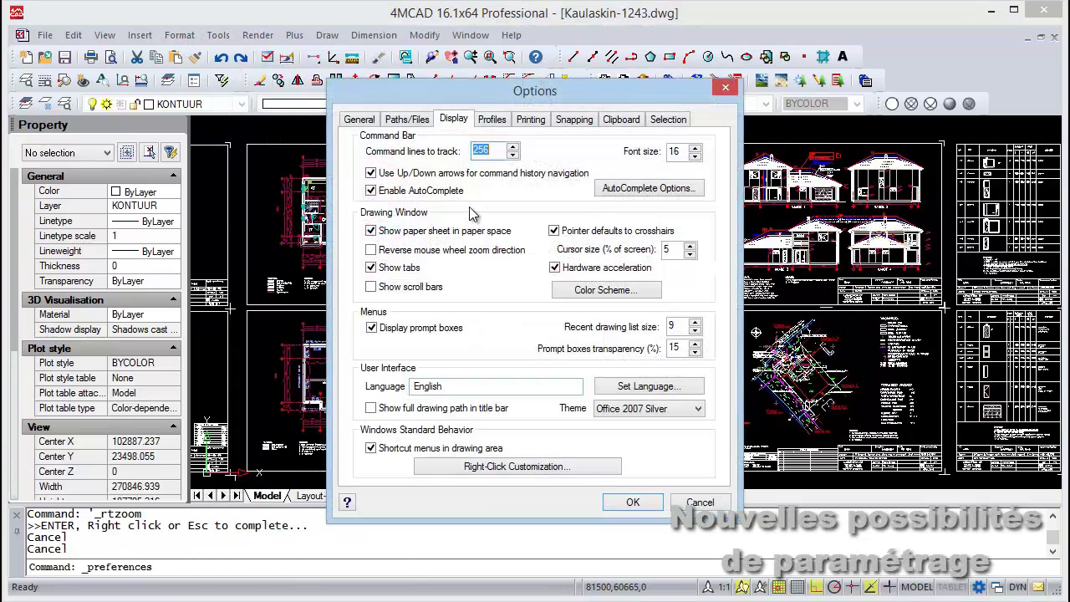
left_click(581, 293)
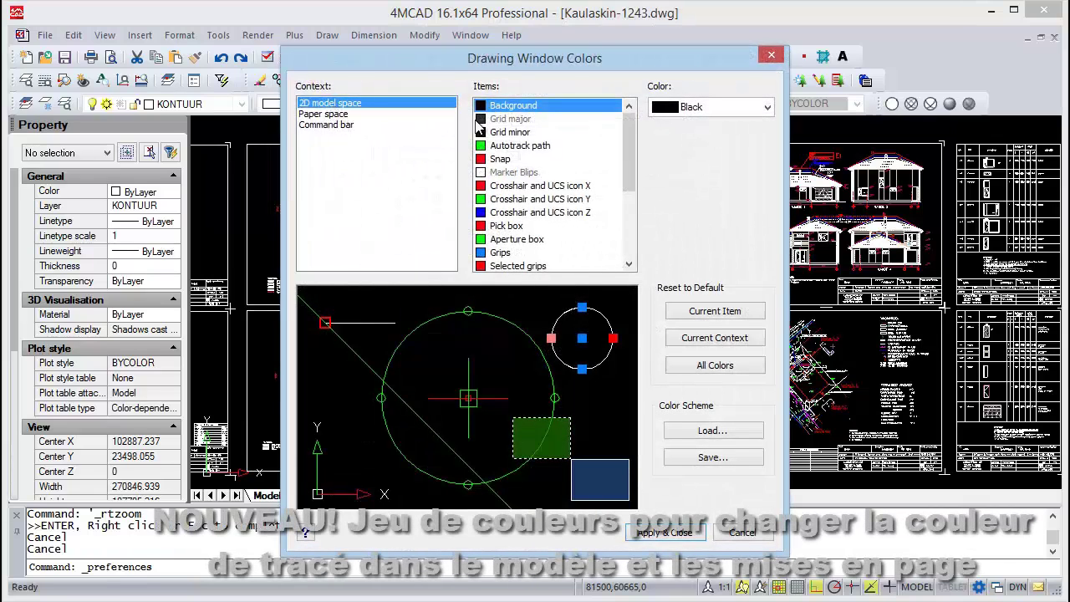
left_click(687, 107)
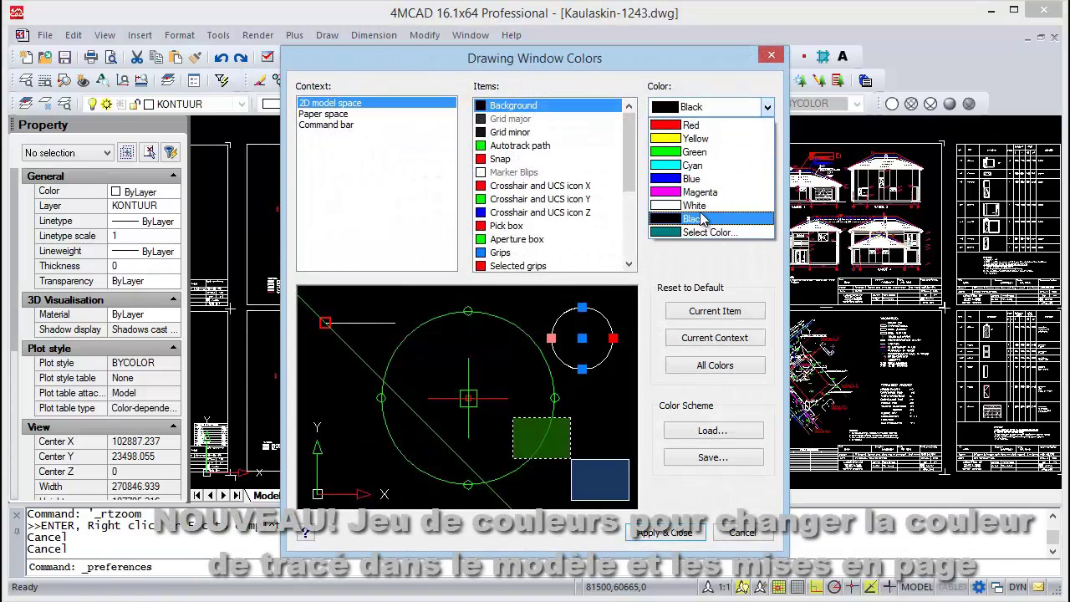
left_click(700, 211)
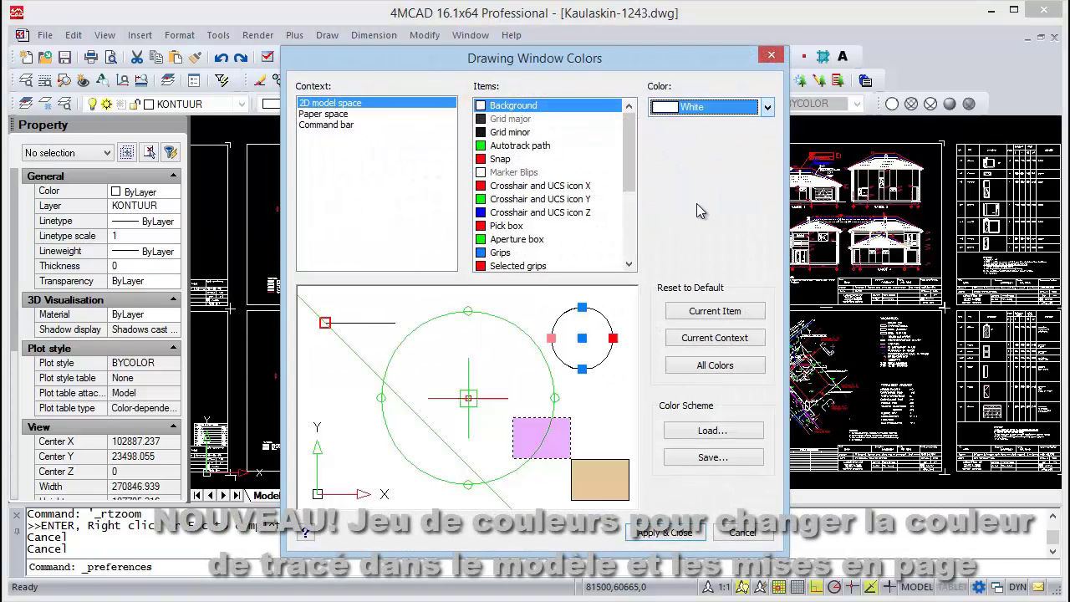
left_click(336, 115)
left_click(329, 127)
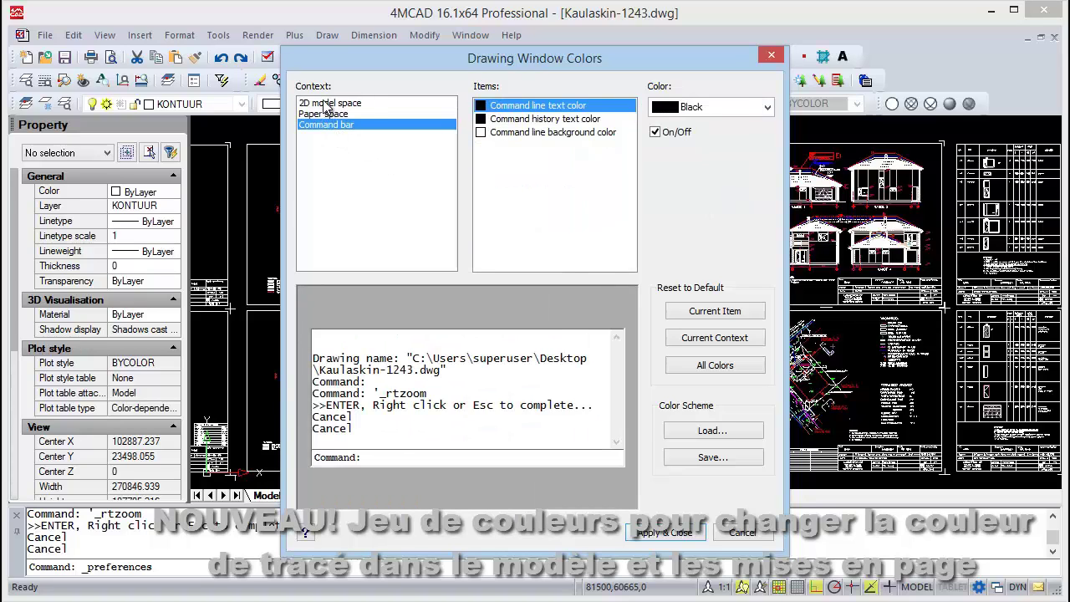
left_click(326, 103)
left_click(699, 107)
left_click(678, 221)
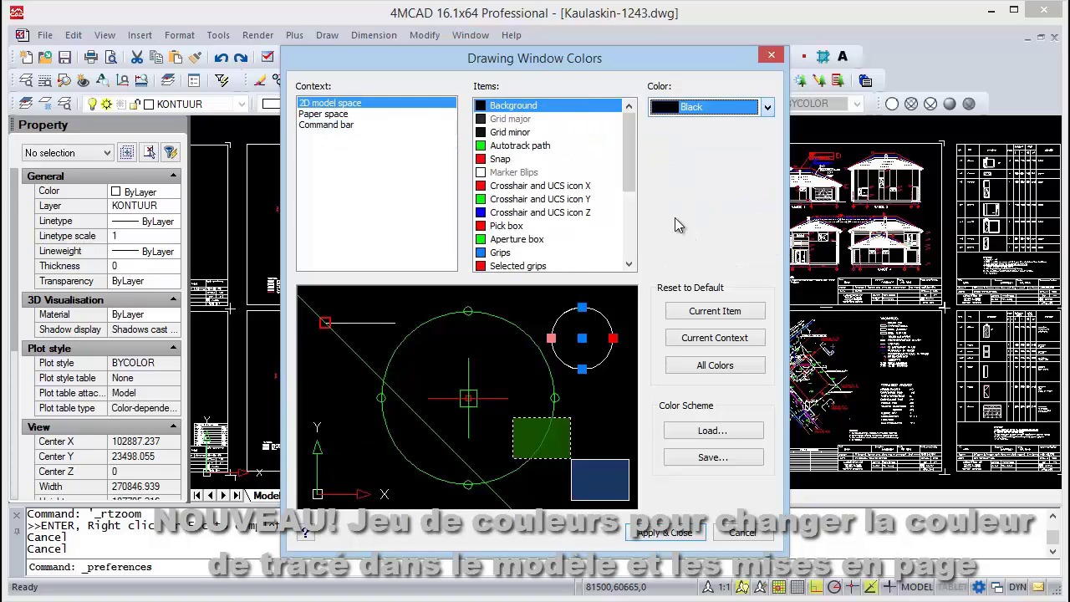
Set the paper-space border colour to grey 128,128,128, then apply and close Preferences.
left_click(337, 114)
left_click(502, 120)
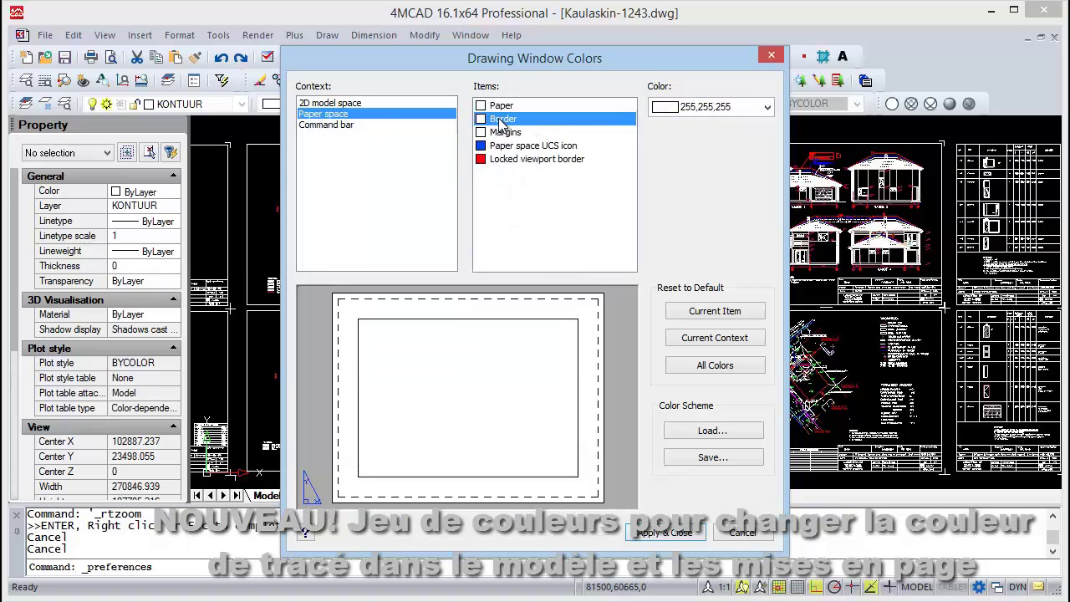
left_click(719, 108)
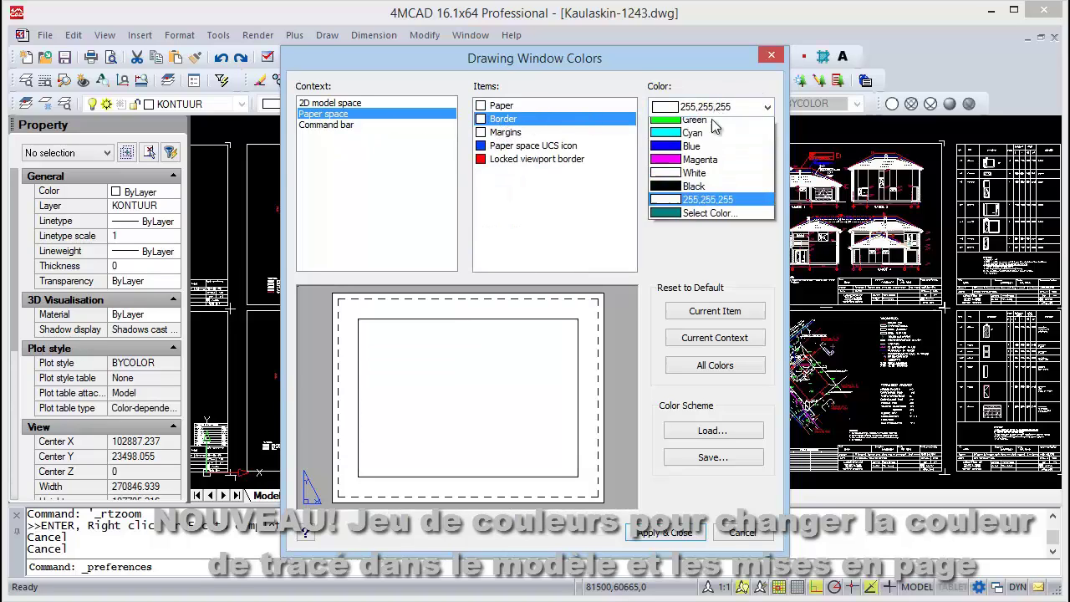
left_click(704, 248)
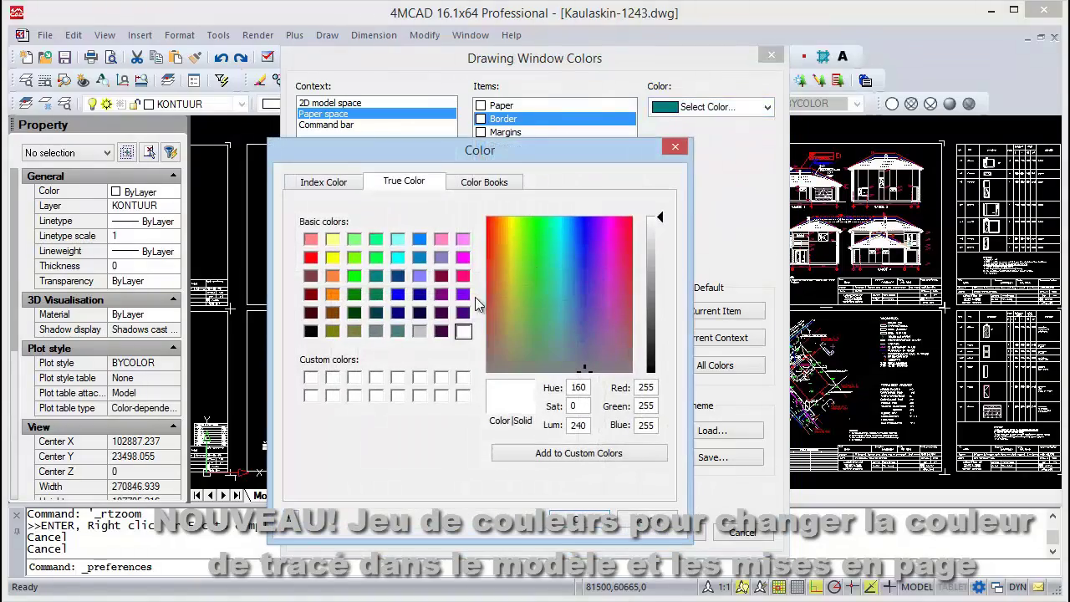
left_click(376, 331)
left_click(579, 520)
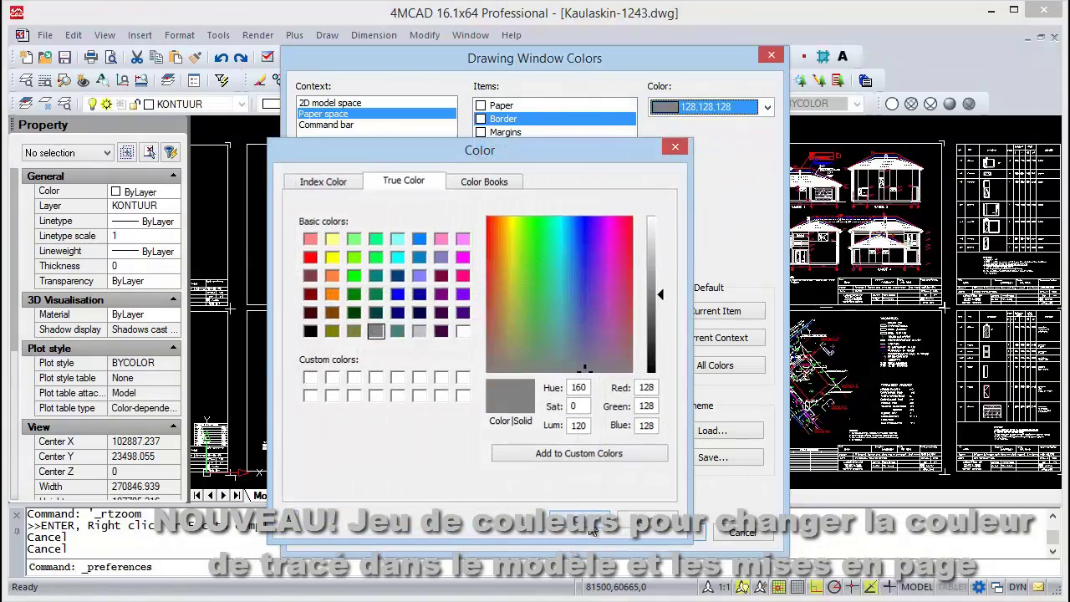
left_click(661, 533)
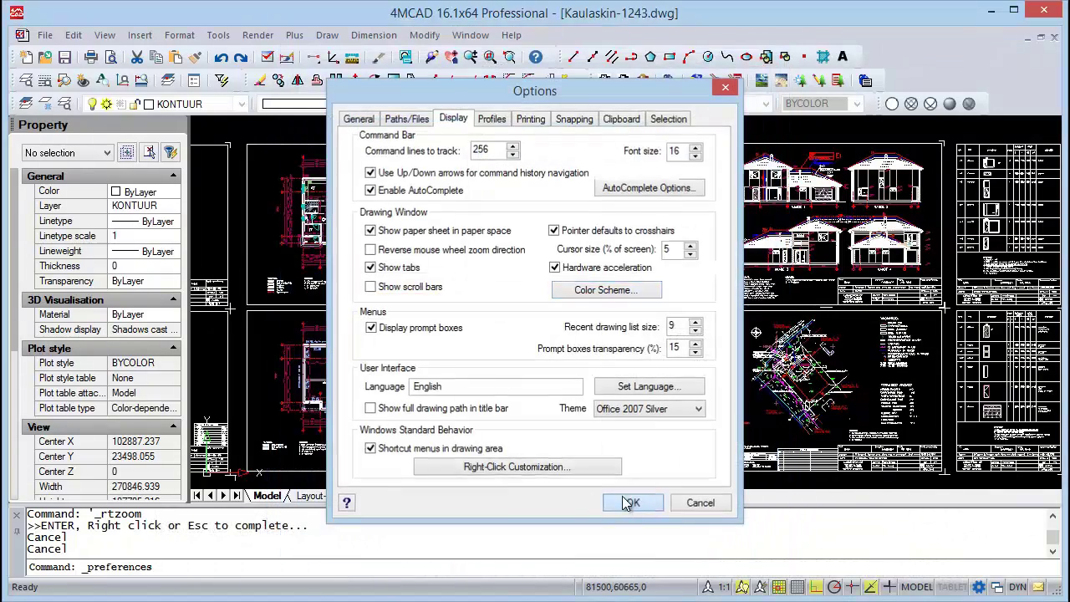
left_click(703, 533)
Look through the Layout-1, View and Layout2 layouts.
scroll(507, 319, "down", 3)
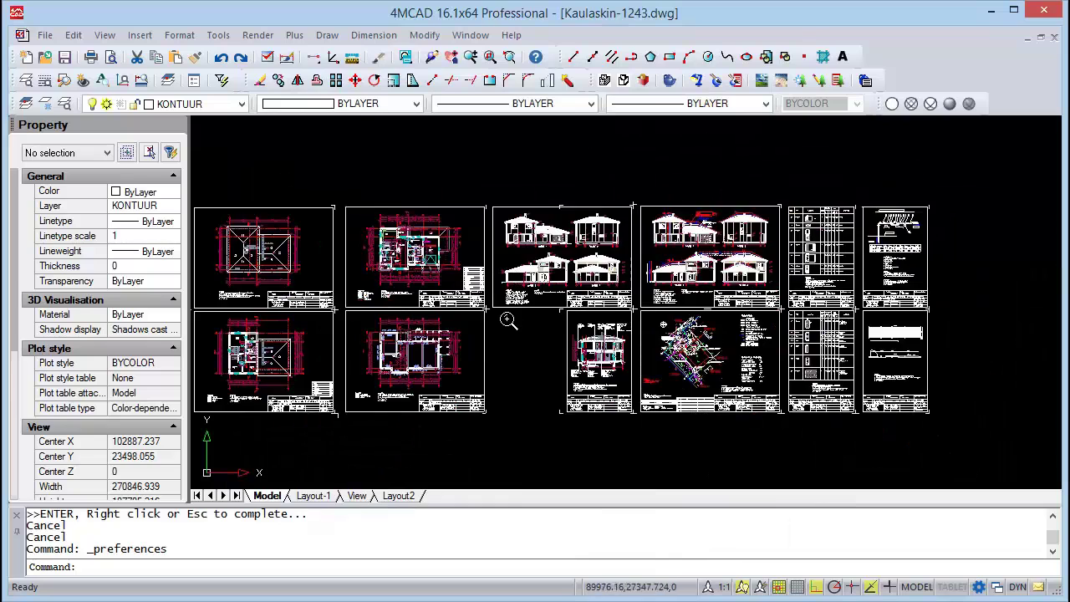
left_click(313, 496)
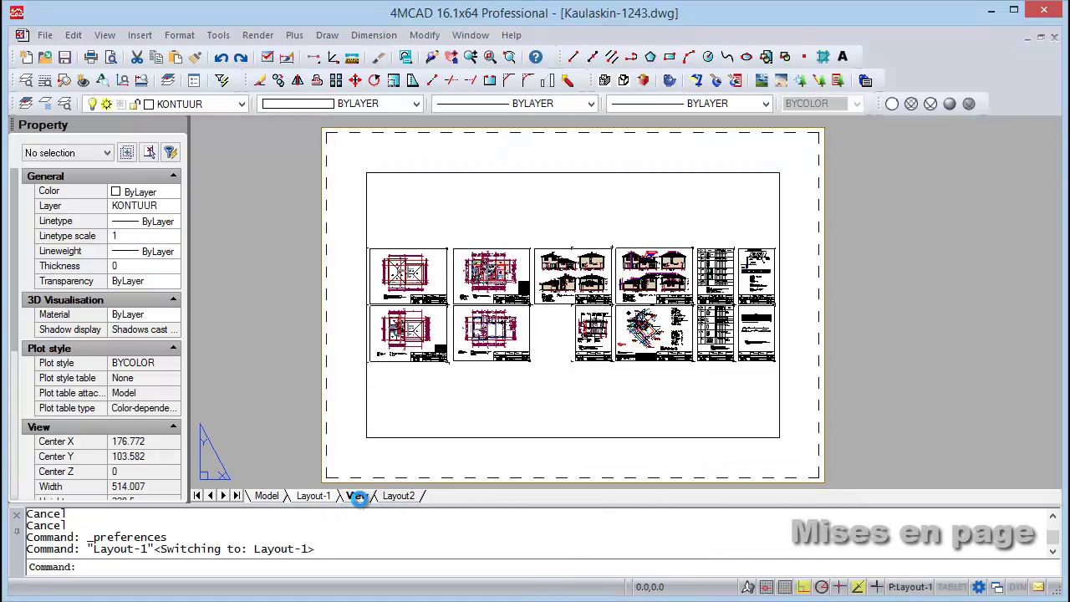
left_click(357, 496)
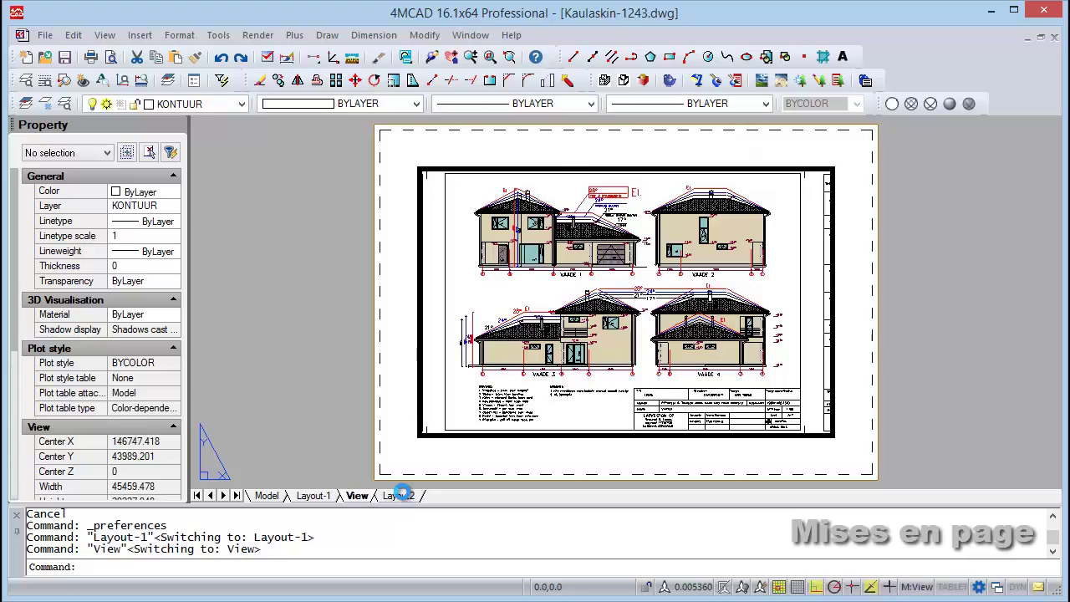
left_click(402, 496)
Create a new layout named Layout1, show it, and select its default viewport.
right_click(420, 500)
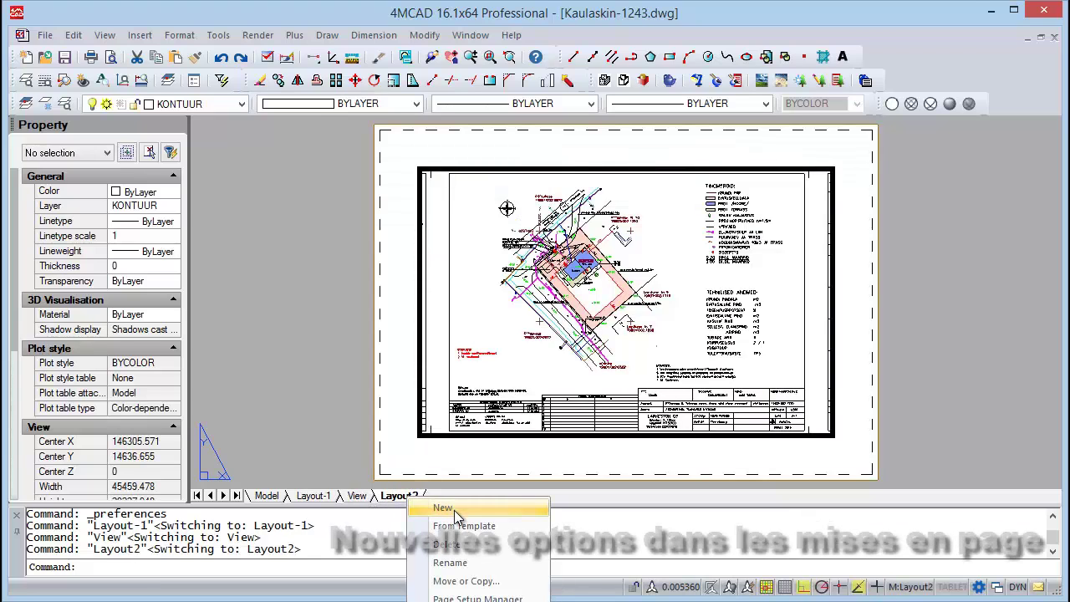
left_click(447, 507)
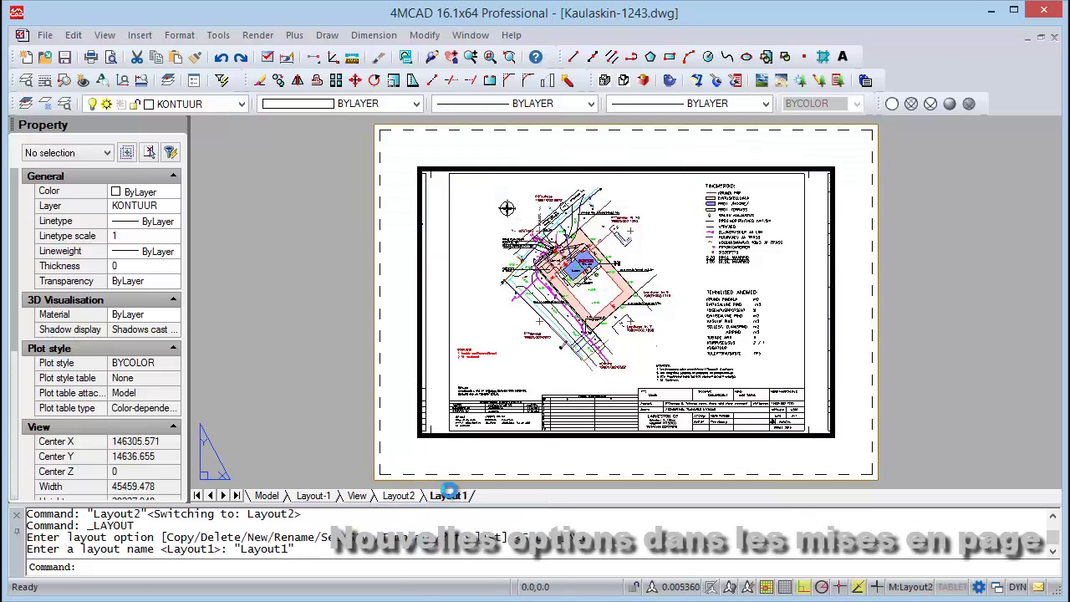
left_click(418, 393)
left_click(397, 377)
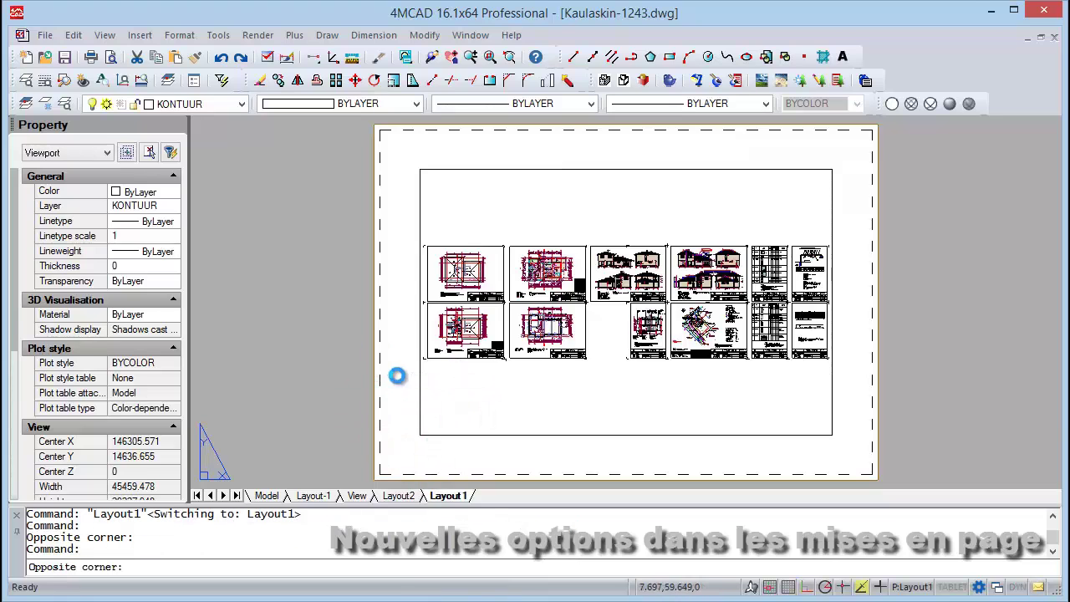
left_click(397, 376)
Delete the default viewport and start a Polygonal MVIEW viewport.
key("Delete")
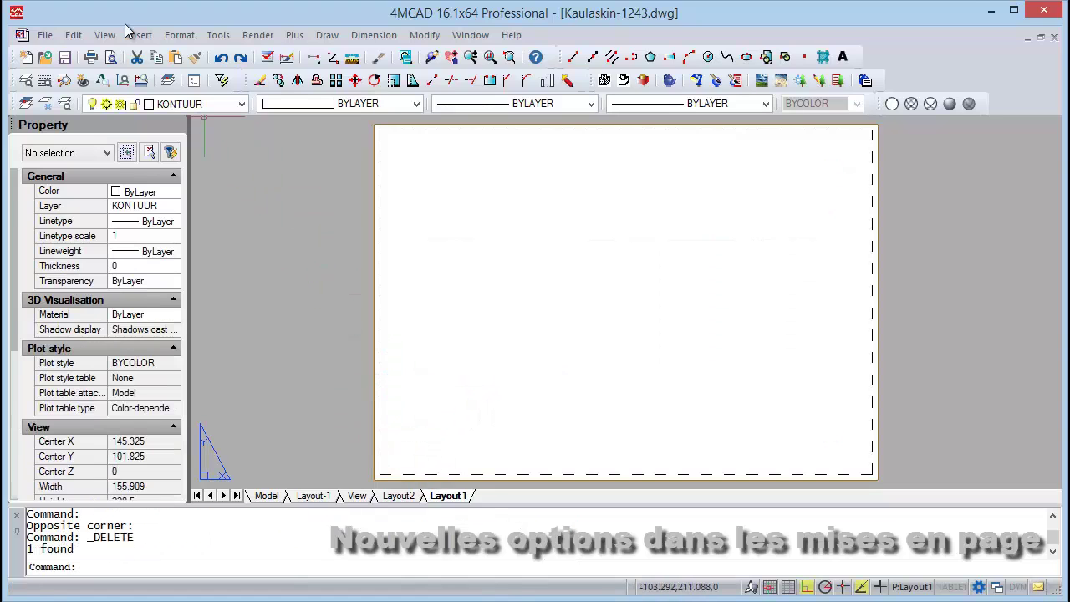
left_click(104, 35)
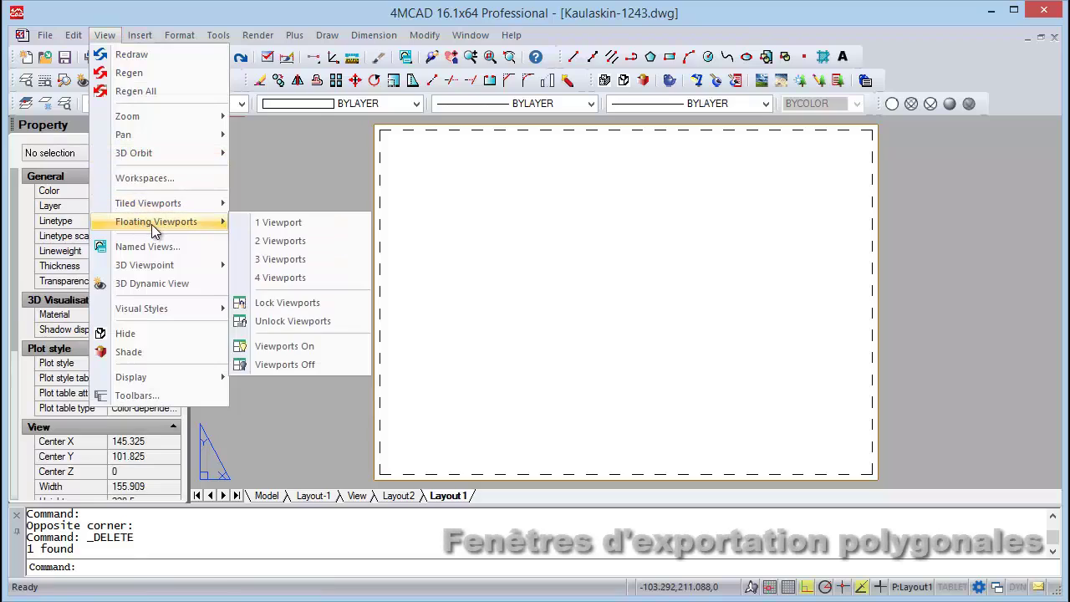
left_click(280, 218)
type("p")
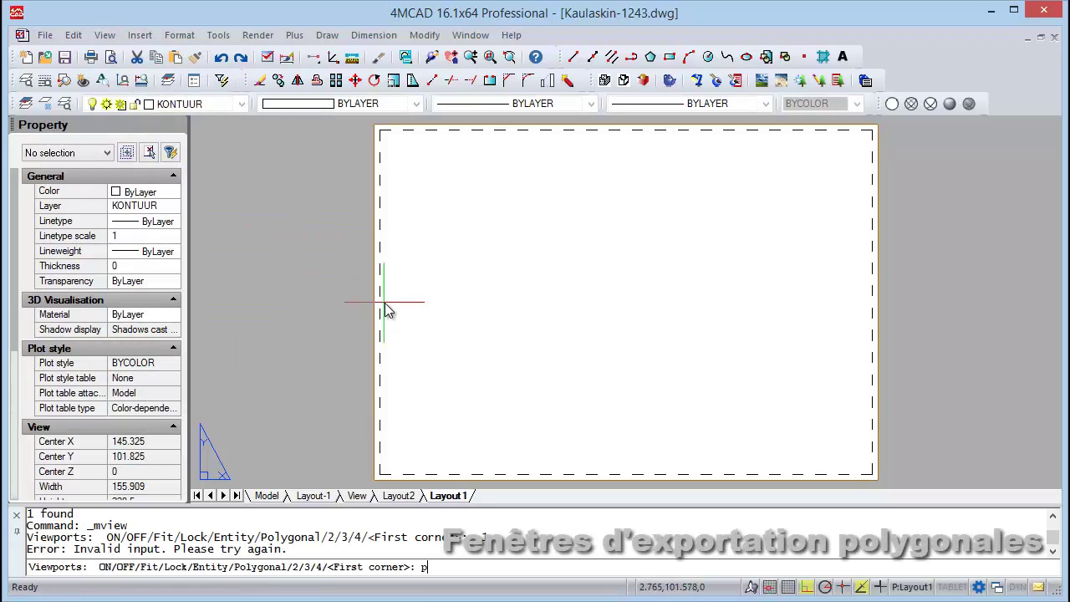
key("Return")
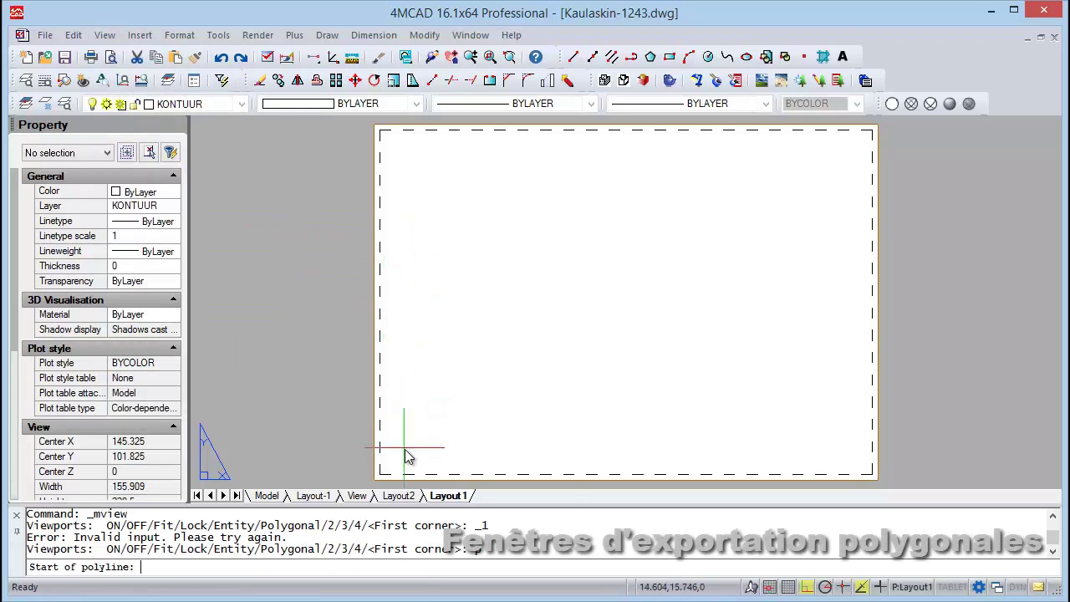
Draw the notched six-corner viewport outline on Layout1 and close it with C.
left_click(405, 449)
left_click(421, 152)
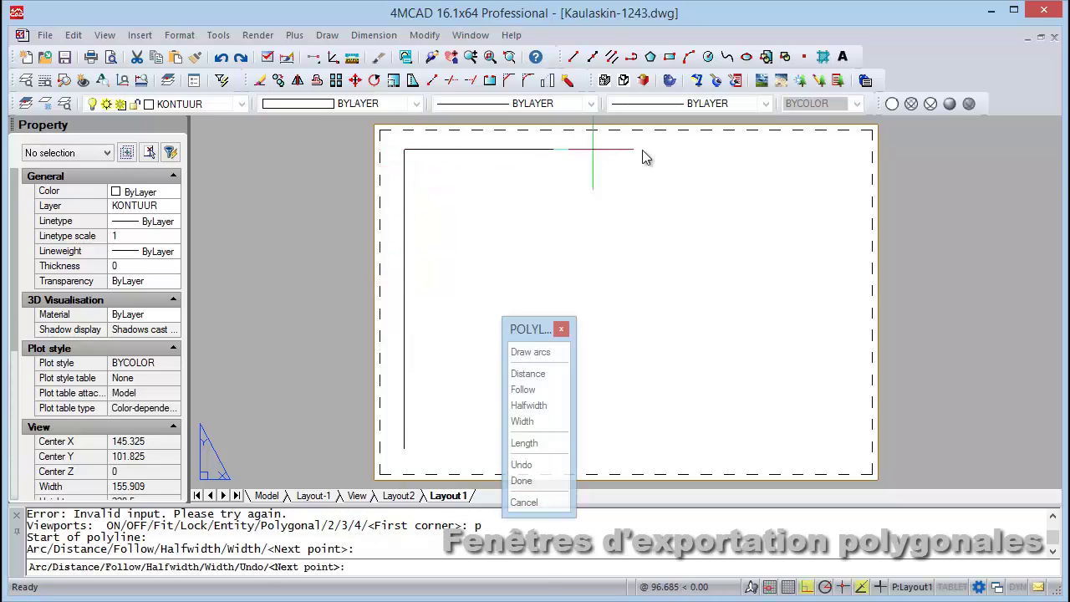
left_click(811, 151)
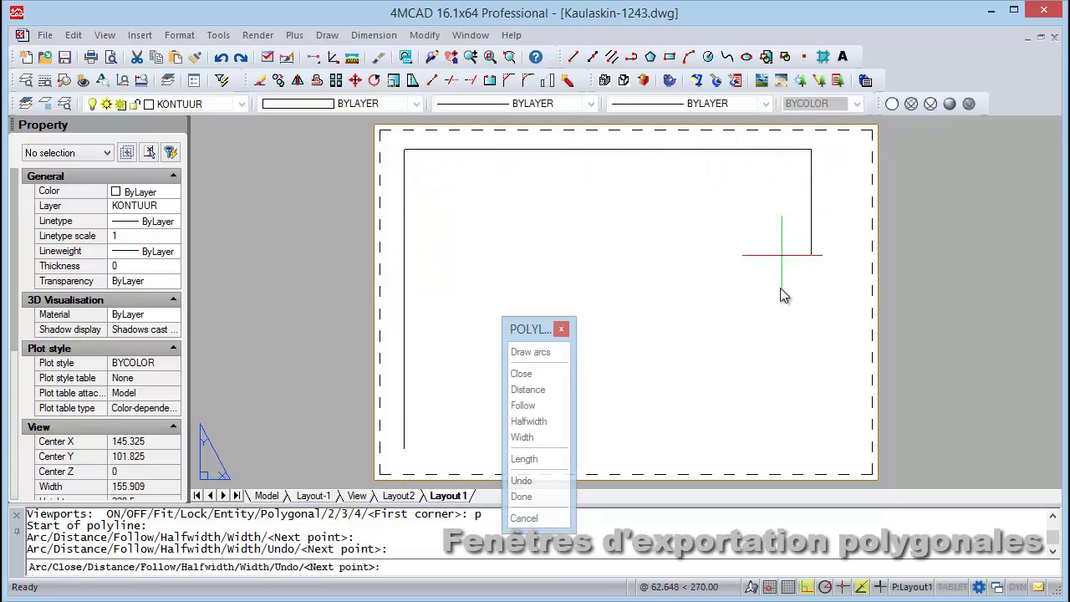
left_click(780, 334)
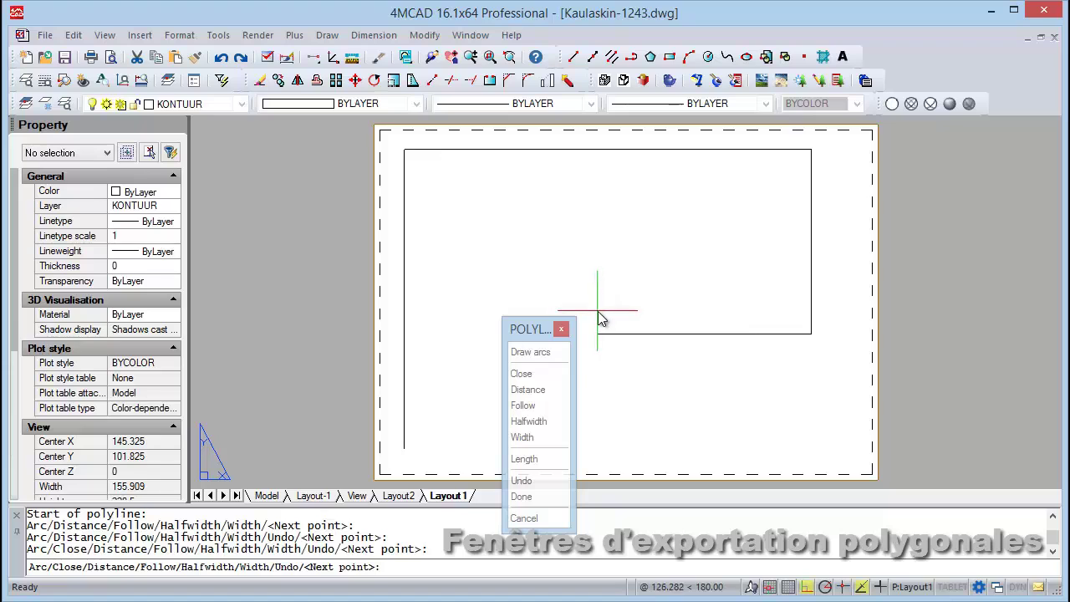
left_click(598, 322)
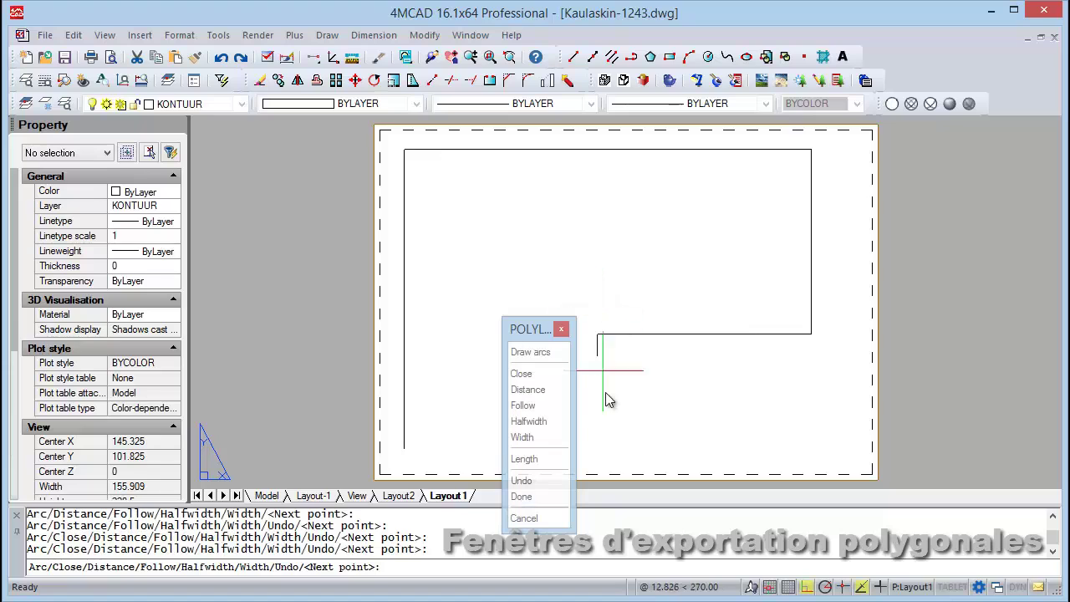
left_click(601, 438)
type("c")
key("Return")
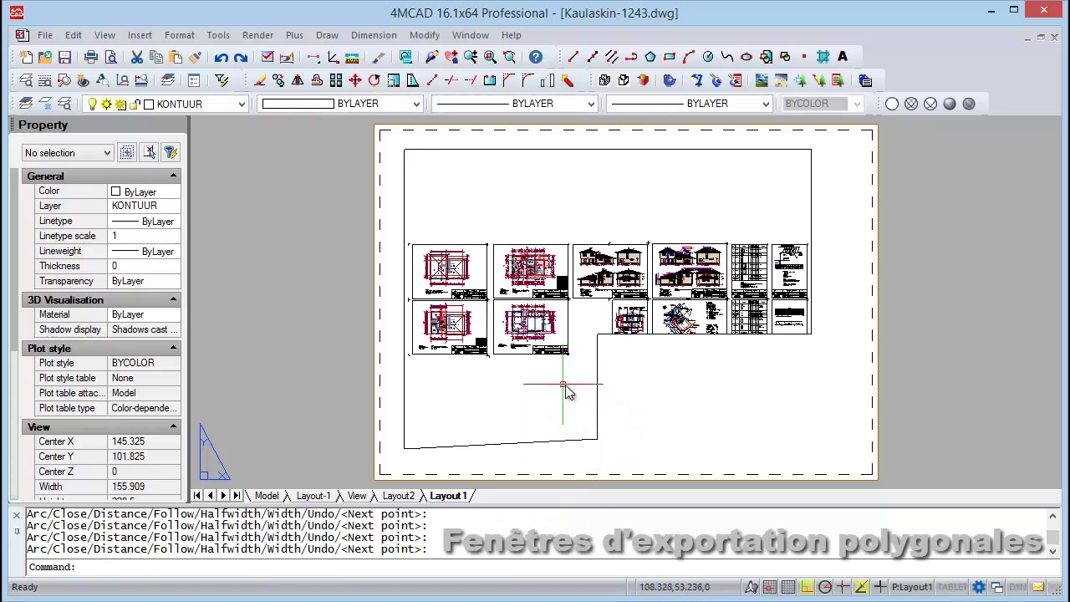
Activate the polygonal viewport and wheel-zoom in on the plan and elevation sheets.
scroll(579, 445, "up", 2)
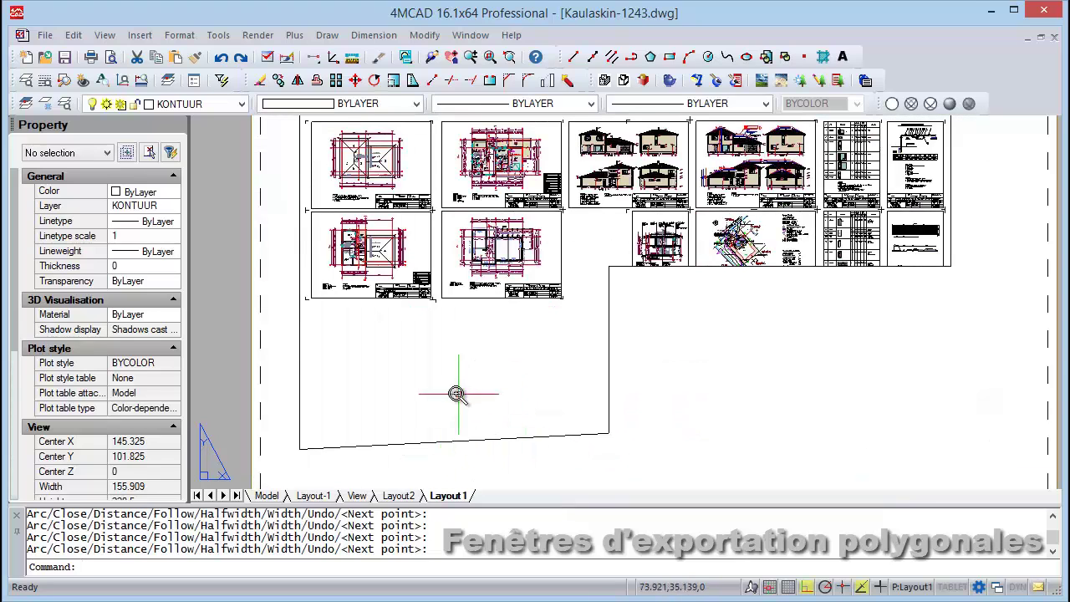
middle_click_drag(456, 394, 423, 440)
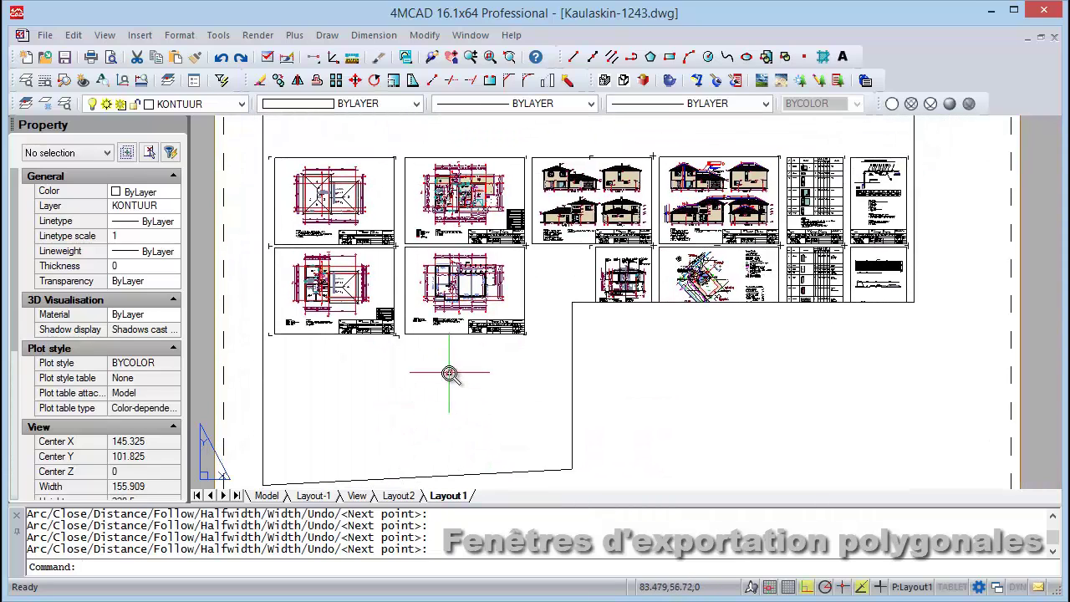
scroll(443, 376, "down", 3)
double_click(471, 390)
key("Escape")
scroll(482, 333, "up", 2)
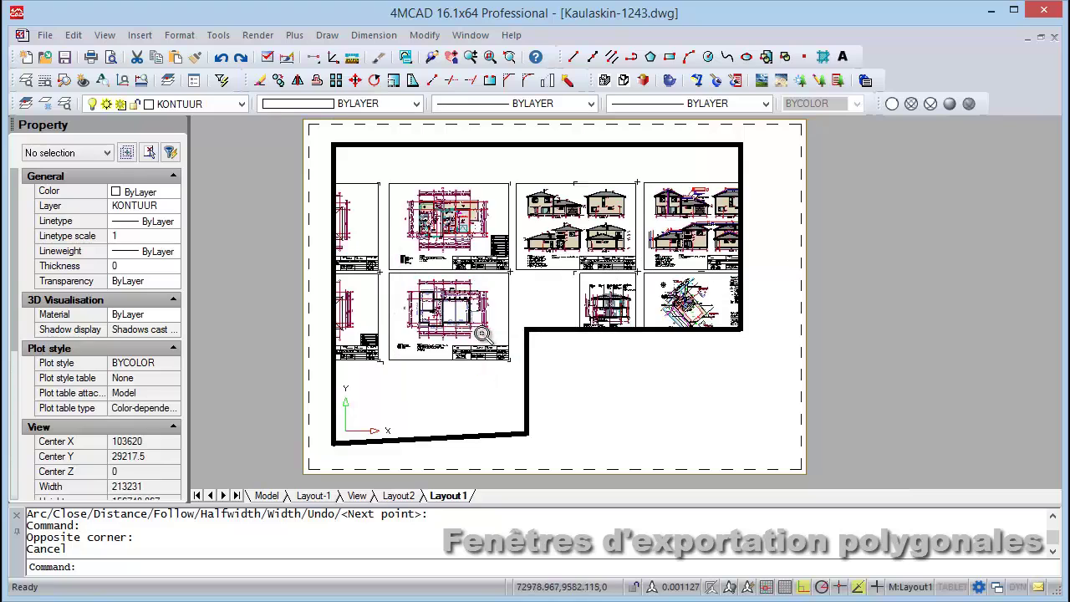
scroll(485, 335, "up", 1)
scroll(489, 335, "up", 1)
scroll(491, 335, "up", 1)
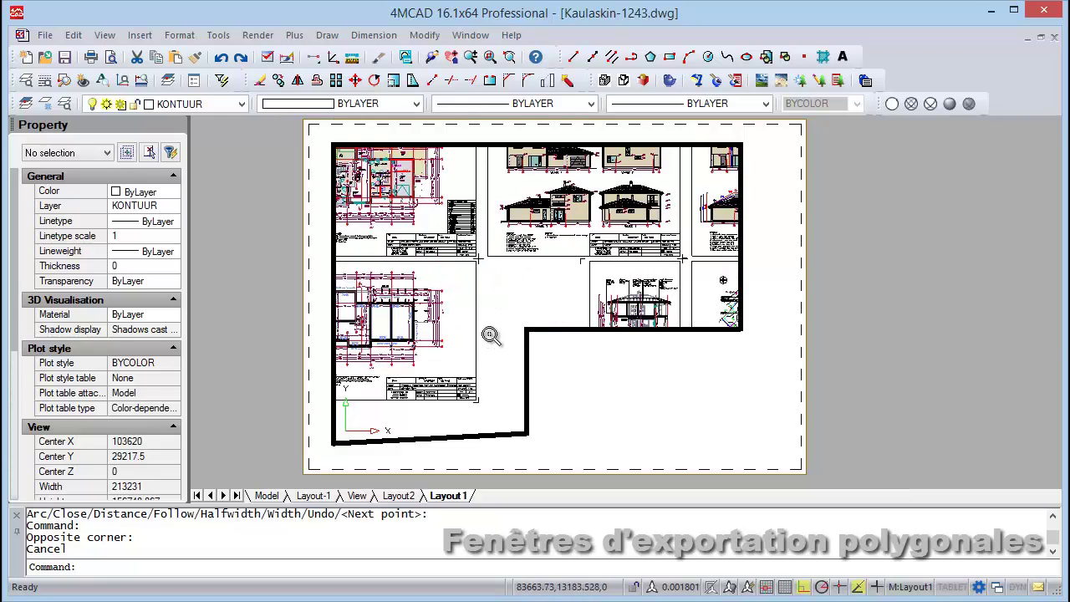
scroll(491, 335, "up", 1)
scroll(510, 330, "up", 1)
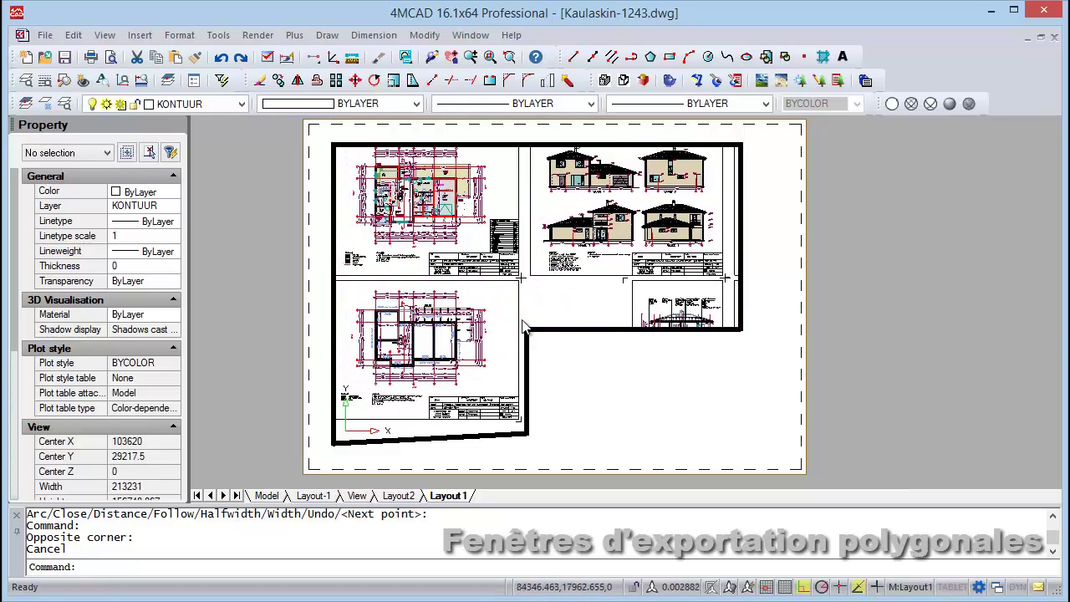
Ease the viewport contents out slightly with Realtime Zoom, then return to paper space.
left_click(471, 56)
left_click_drag(446, 217, 453, 251)
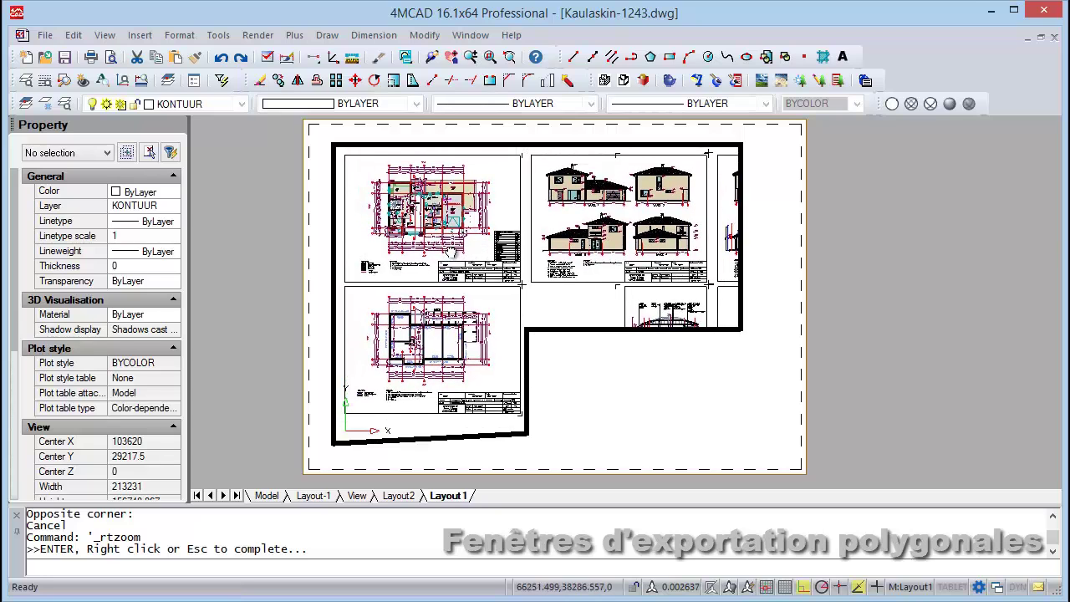
key("Escape")
double_click(589, 367)
Drag the viewport's notch and right-side corner grips inward to hug the plan and elevation sheets.
left_click(571, 353)
left_click(526, 333)
left_click(583, 353)
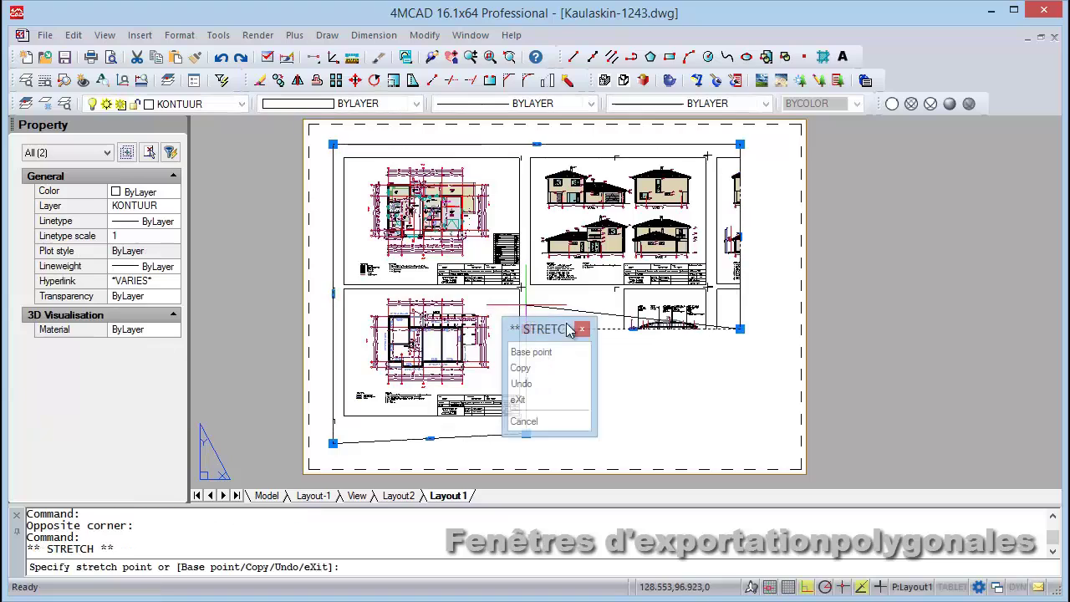
left_click(741, 330)
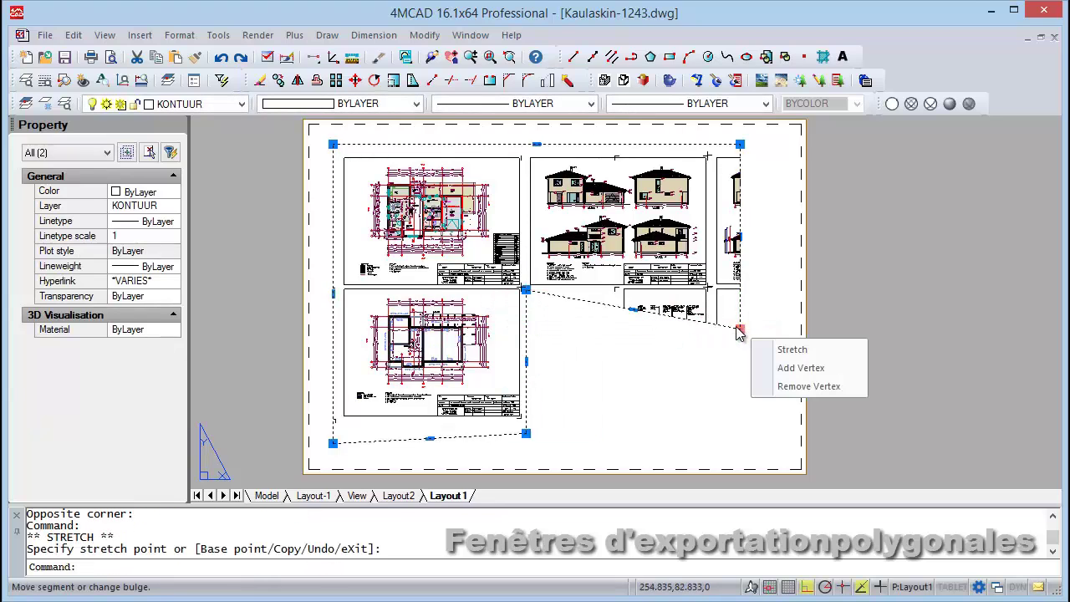
left_click(740, 329)
left_click(740, 288)
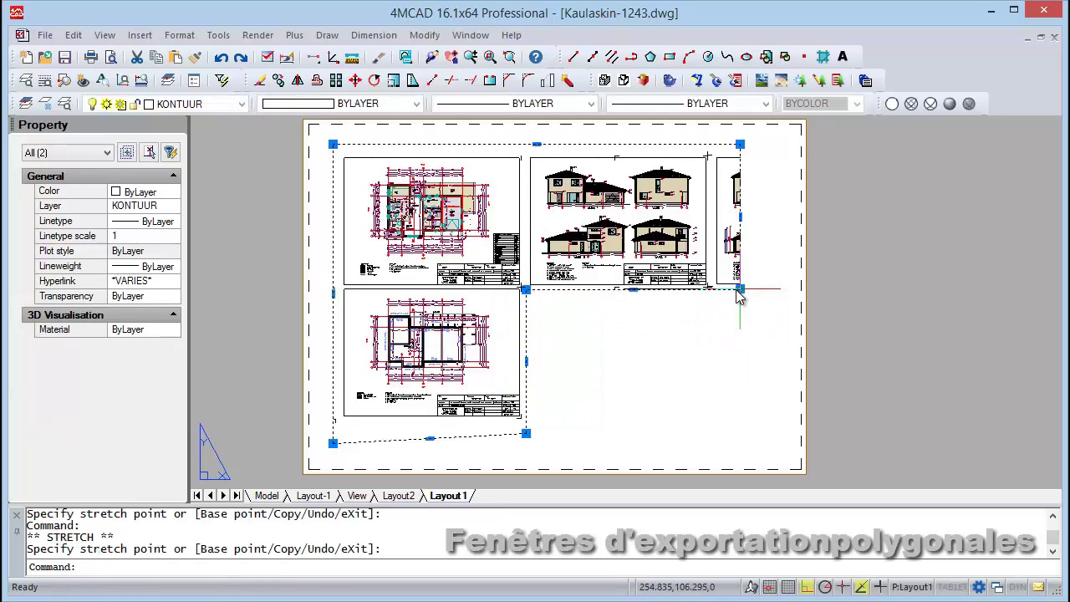
left_click(741, 144)
left_click(712, 146)
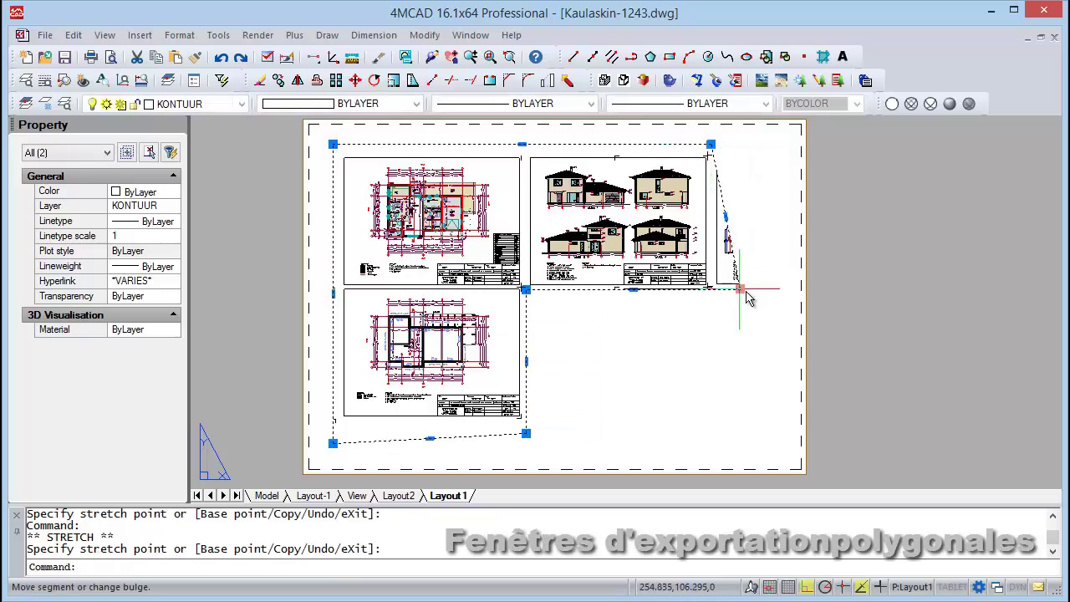
left_click(740, 288)
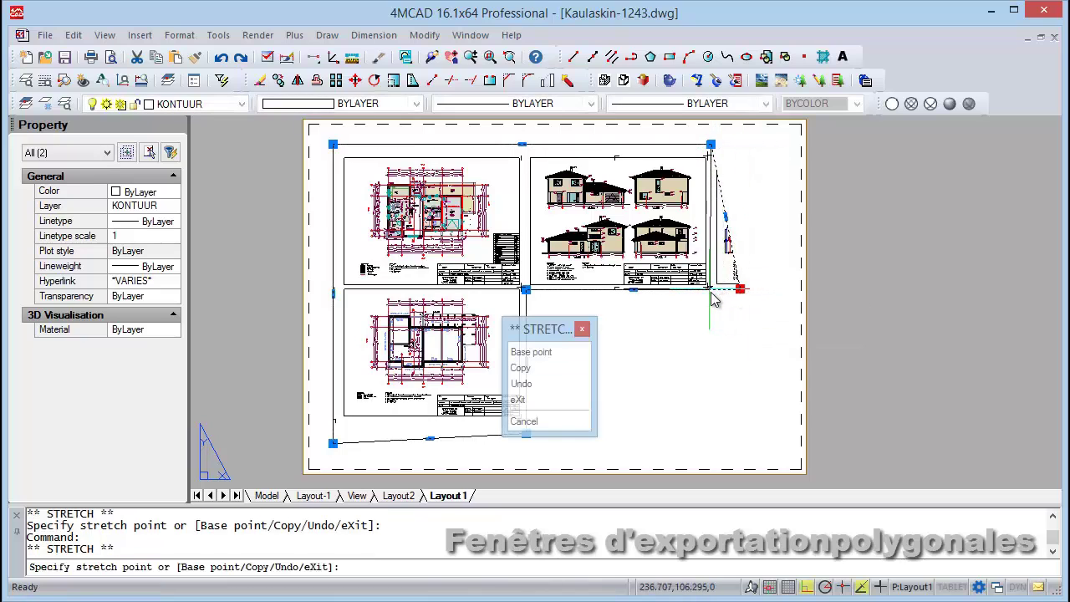
left_click(711, 288)
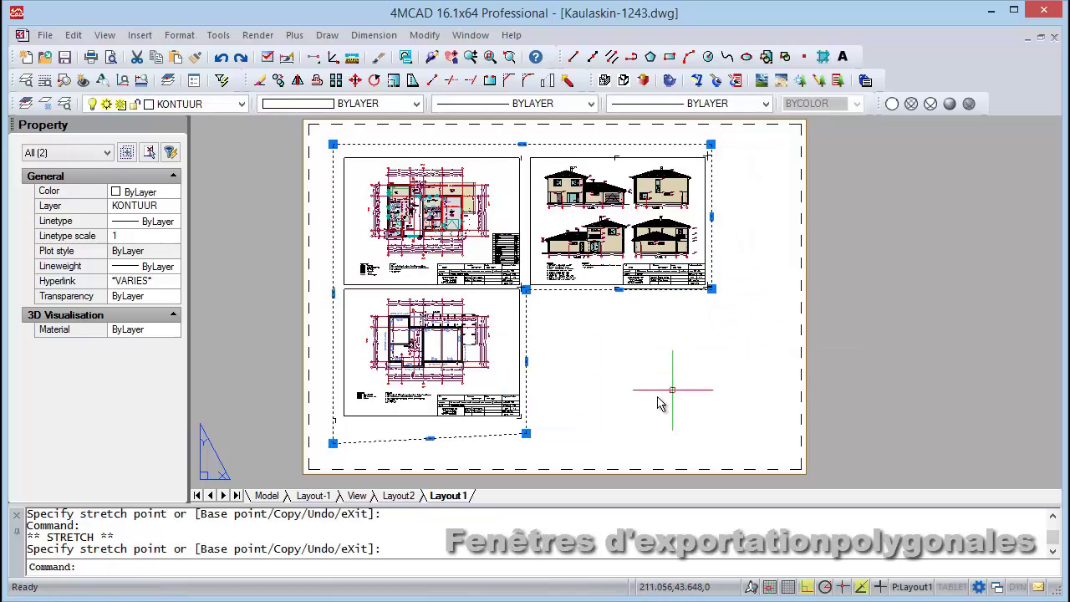
left_click(333, 444)
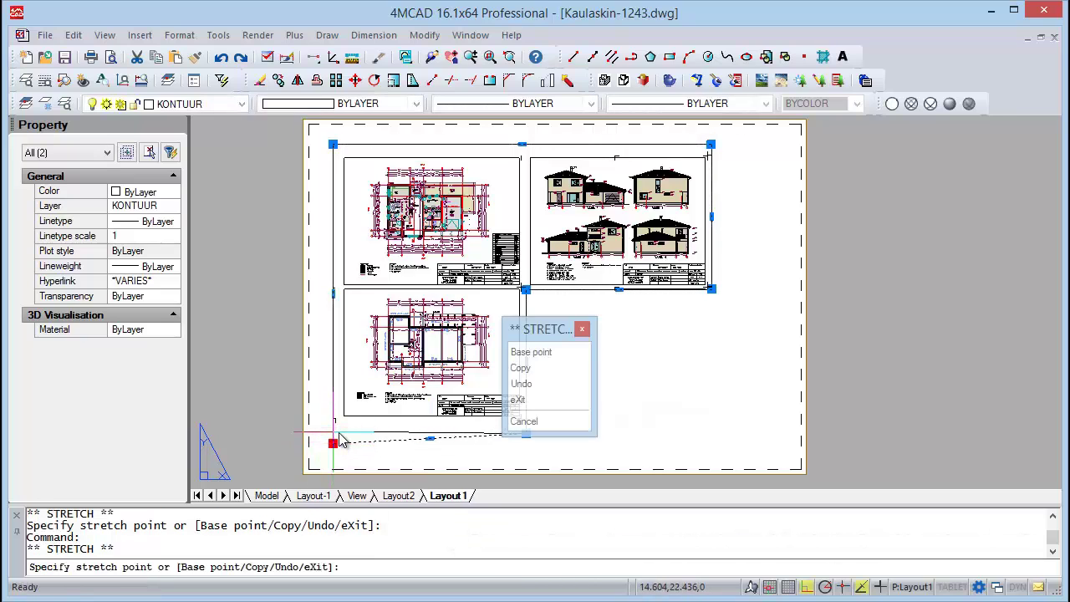
Clear the selection and switch back to Model space, zooming in on the sheets.
key("Escape")
key("Escape")
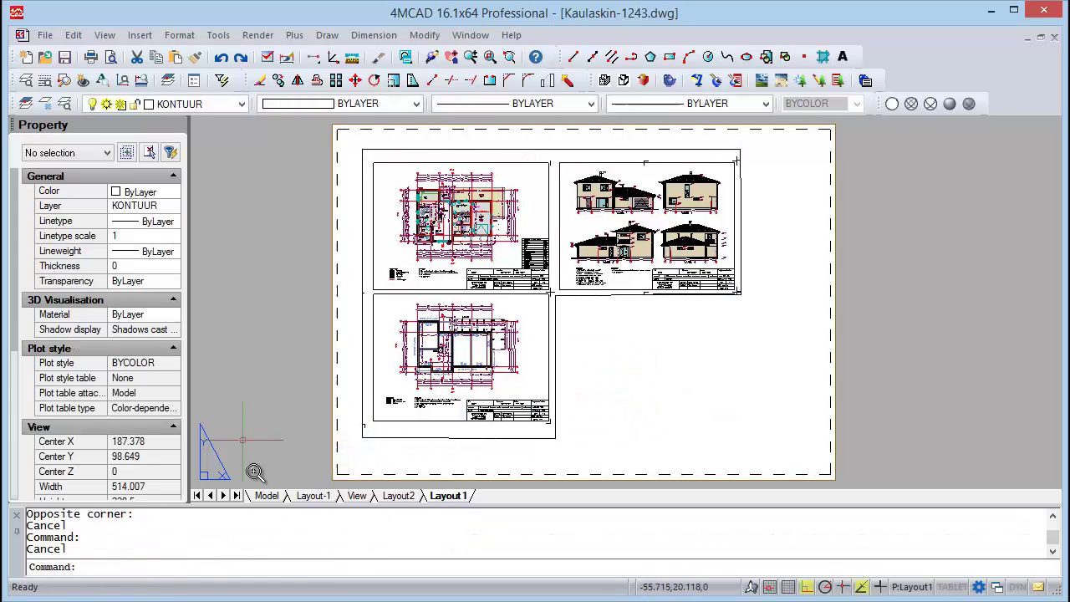
left_click(267, 496)
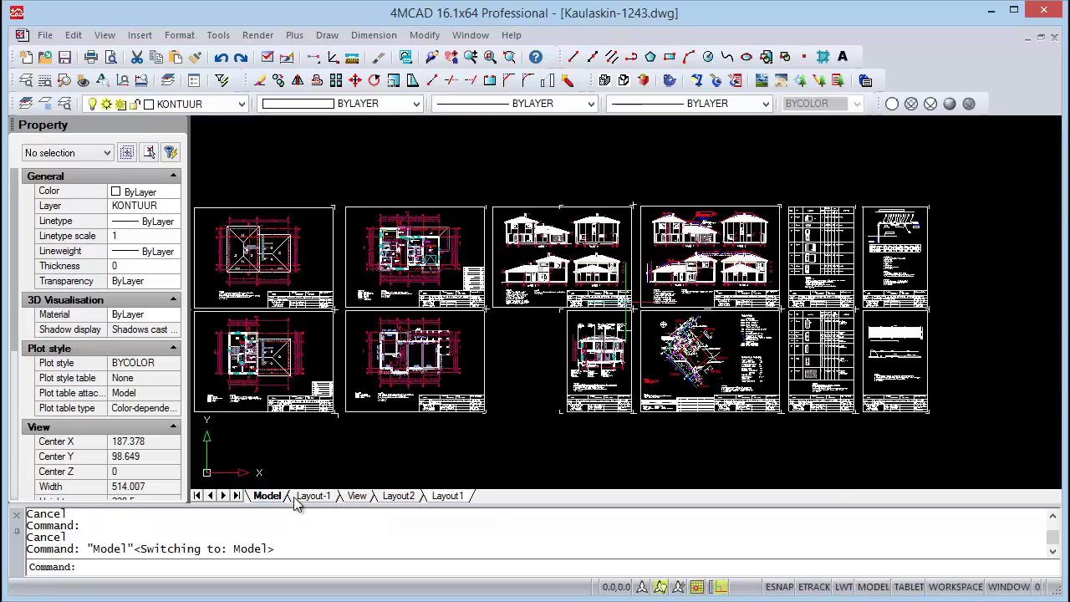
left_click(448, 496)
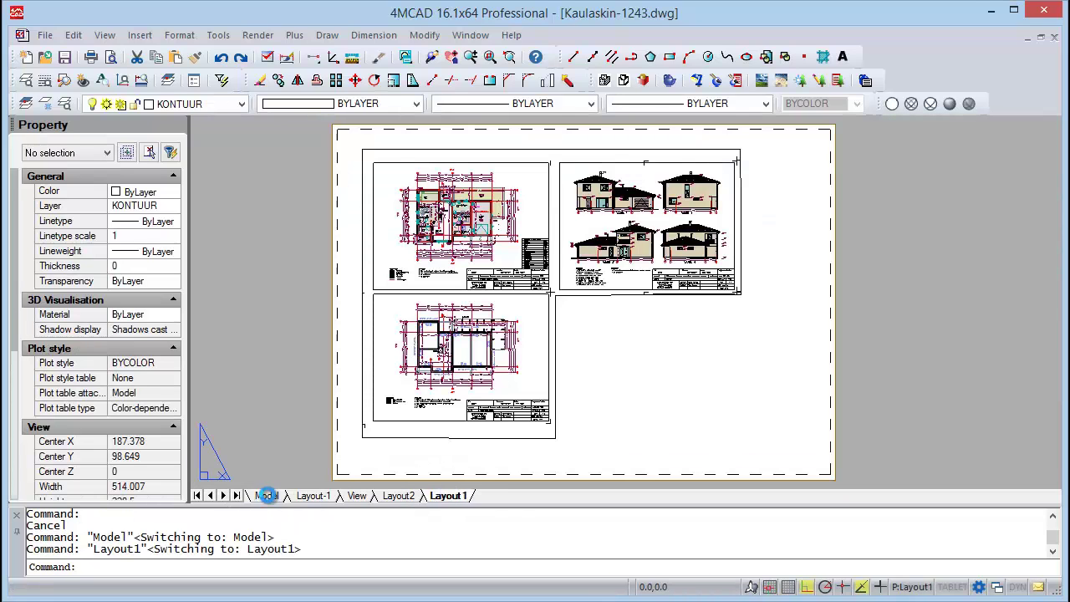
left_click(267, 496)
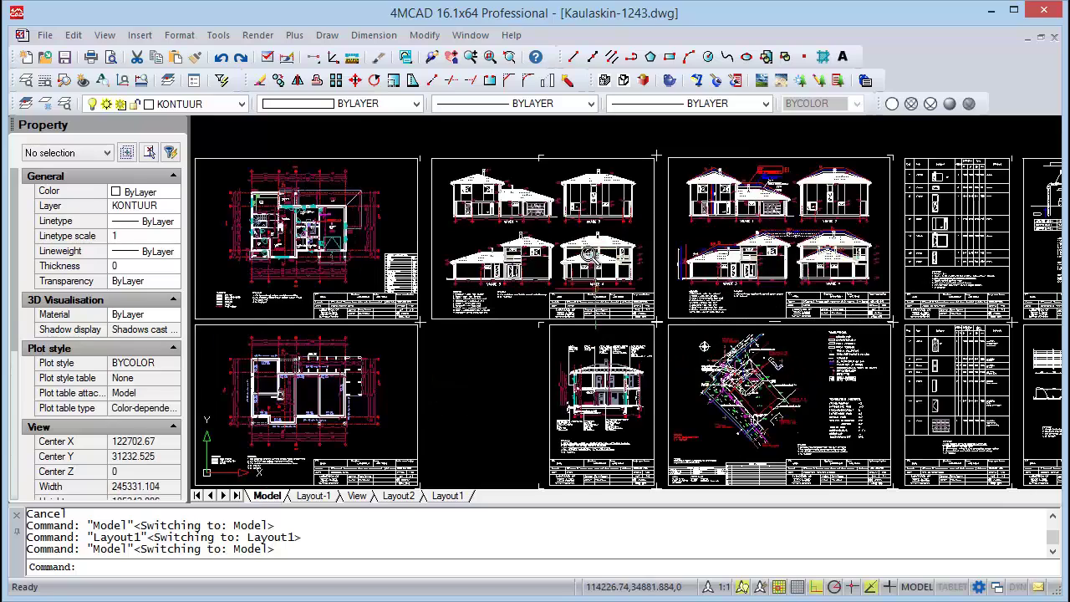
scroll(588, 253, "up", 2)
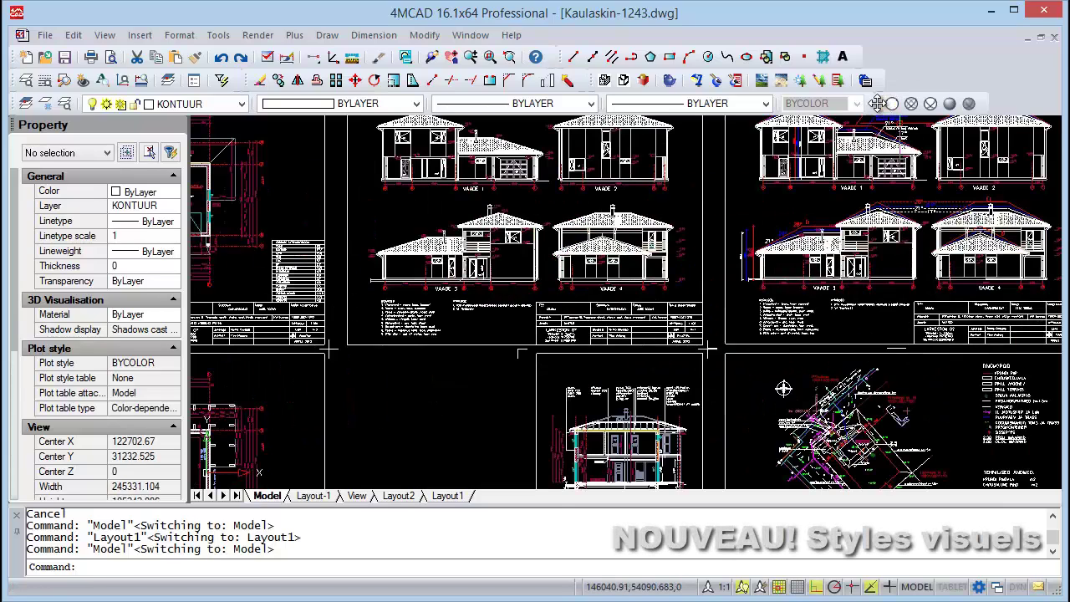
scroll(493, 364, "up", 1)
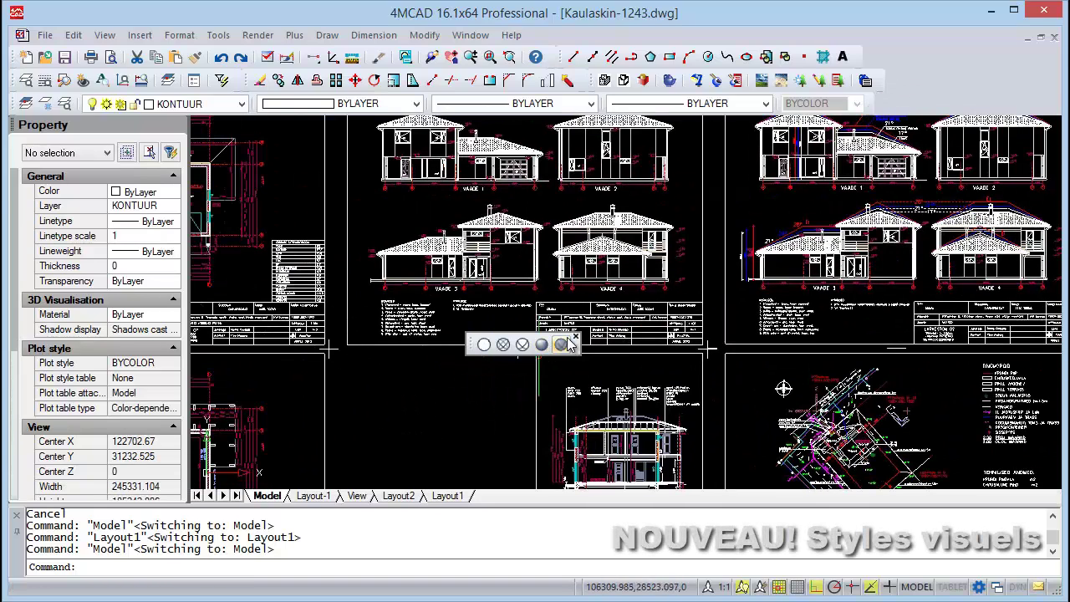
Show and dock the Visual Styles toolbar, and render the drawing in Realistic style.
right_click(926, 98)
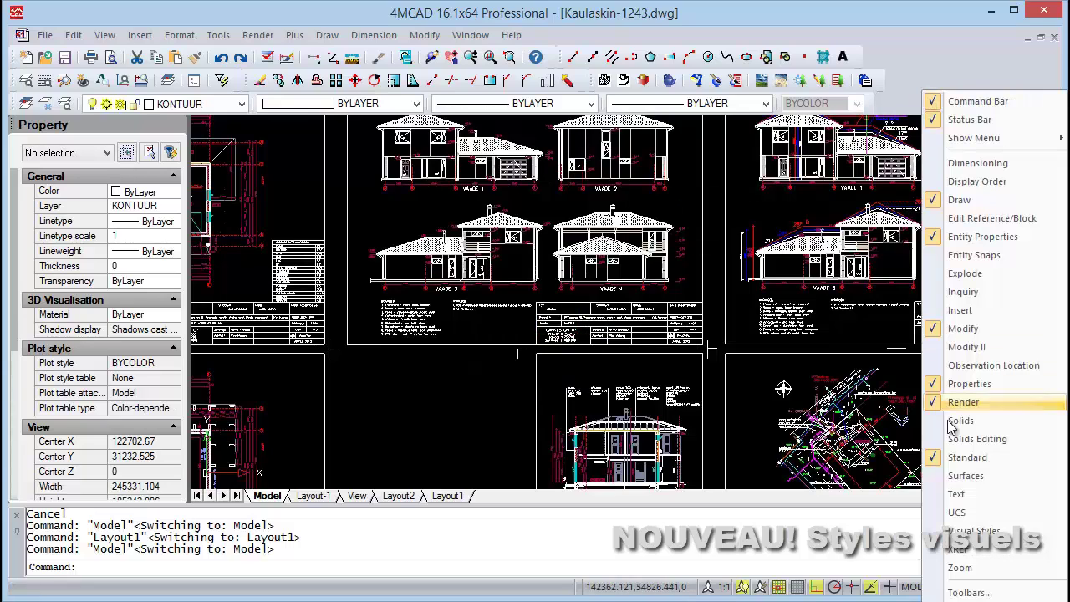
left_click(954, 531)
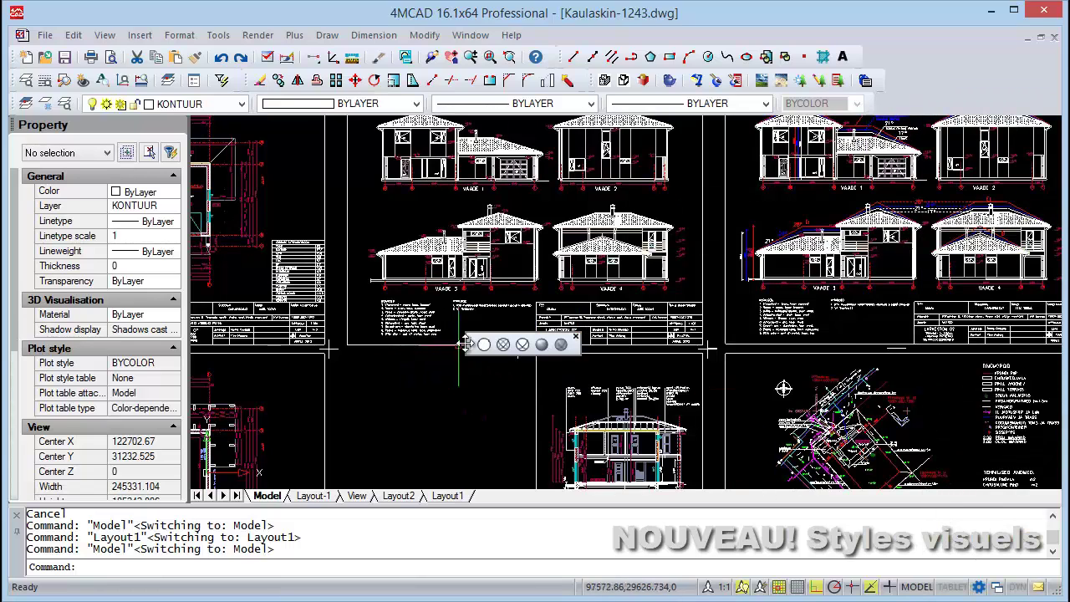
left_click_drag(473, 341, 888, 104)
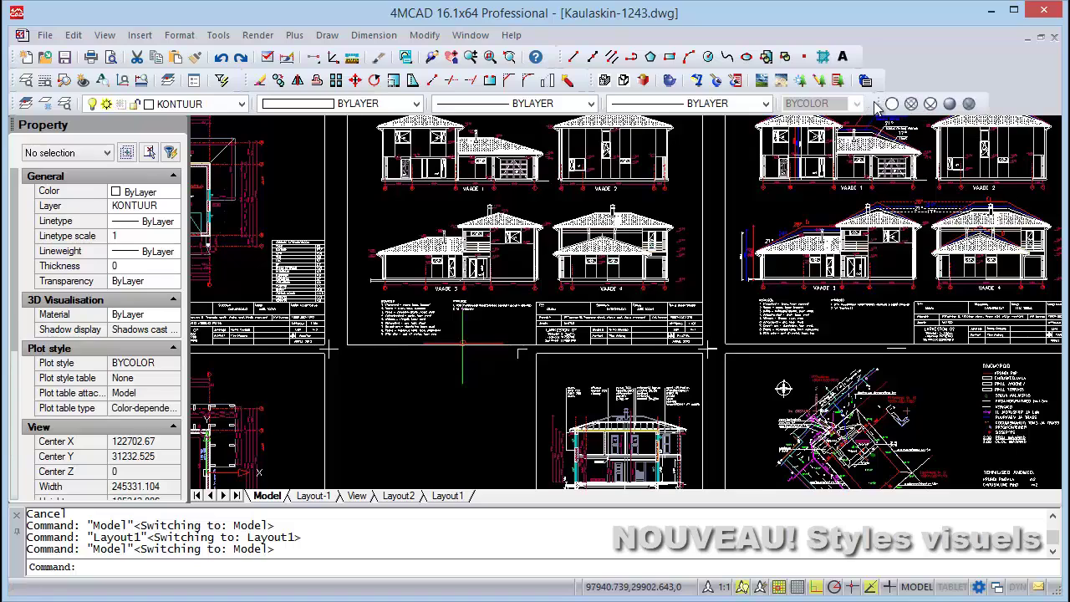
left_click(949, 106)
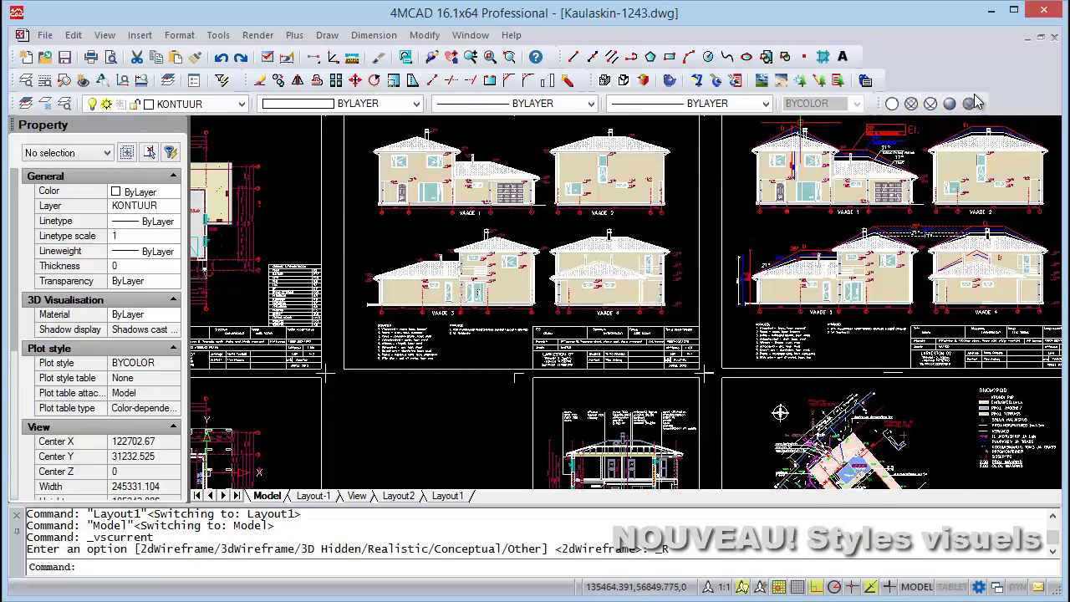
scroll(548, 180, "up", 2)
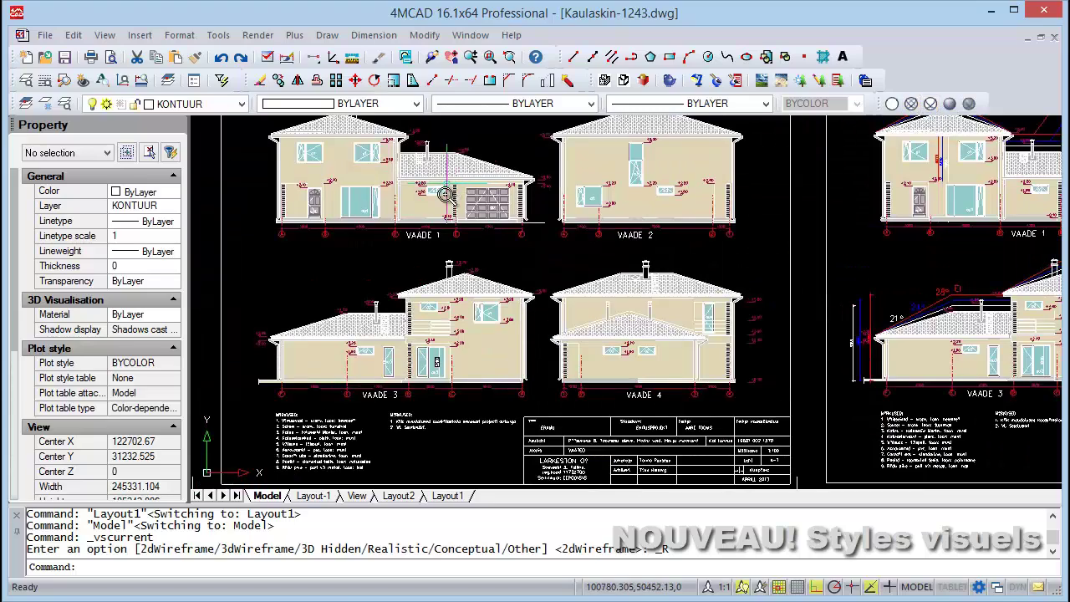
Switch to 3D Wireframe and zoom out to show all the sheets.
left_click(911, 104)
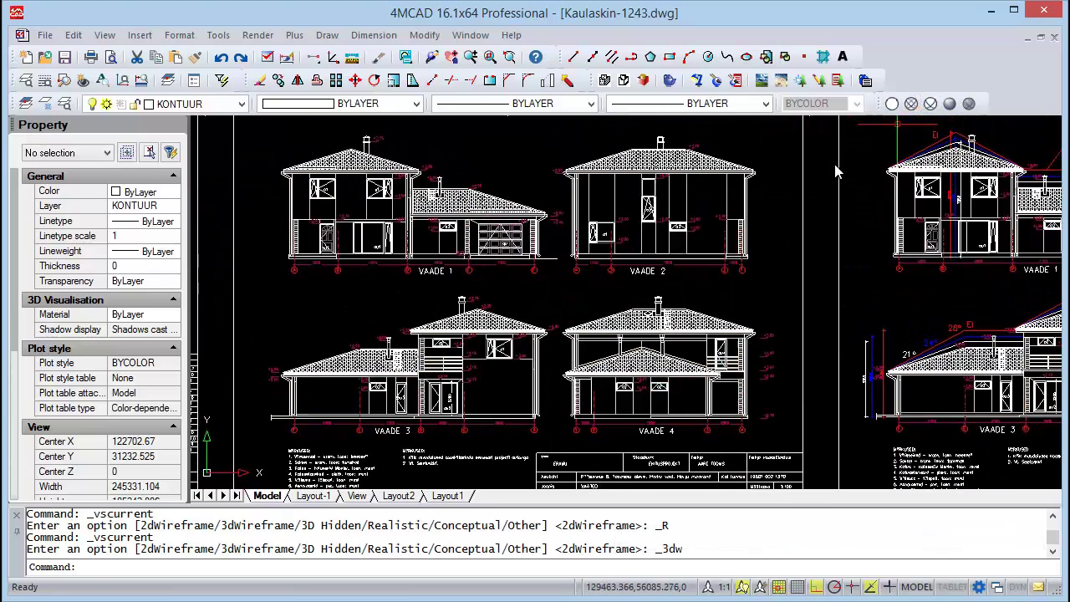
scroll(772, 247, "down", 1)
scroll(711, 209, "down", 1)
scroll(649, 177, "down", 1)
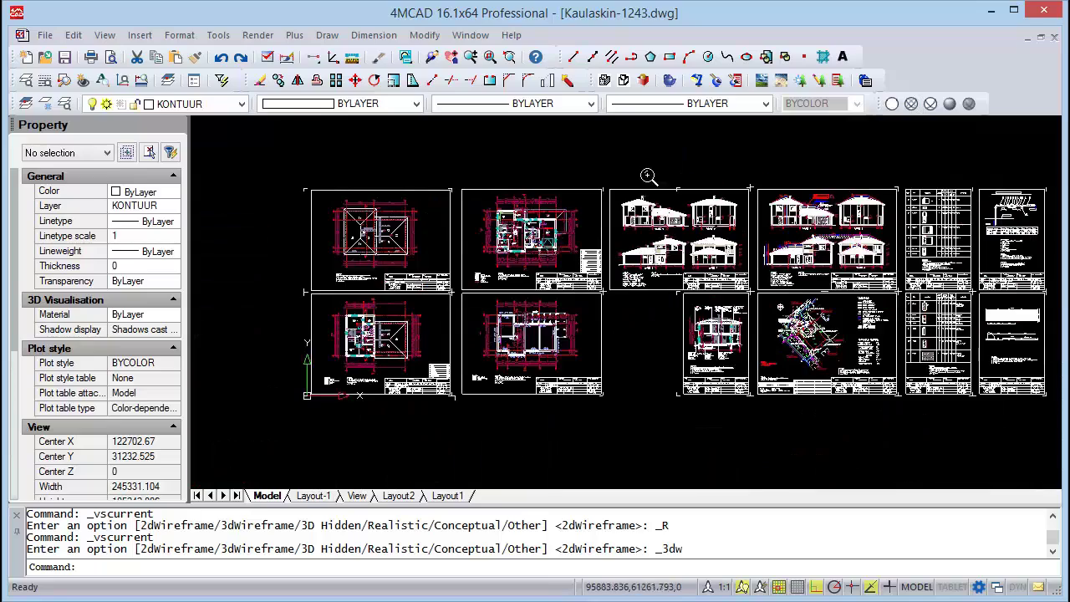
middle_click_drag(674, 290, 628, 295)
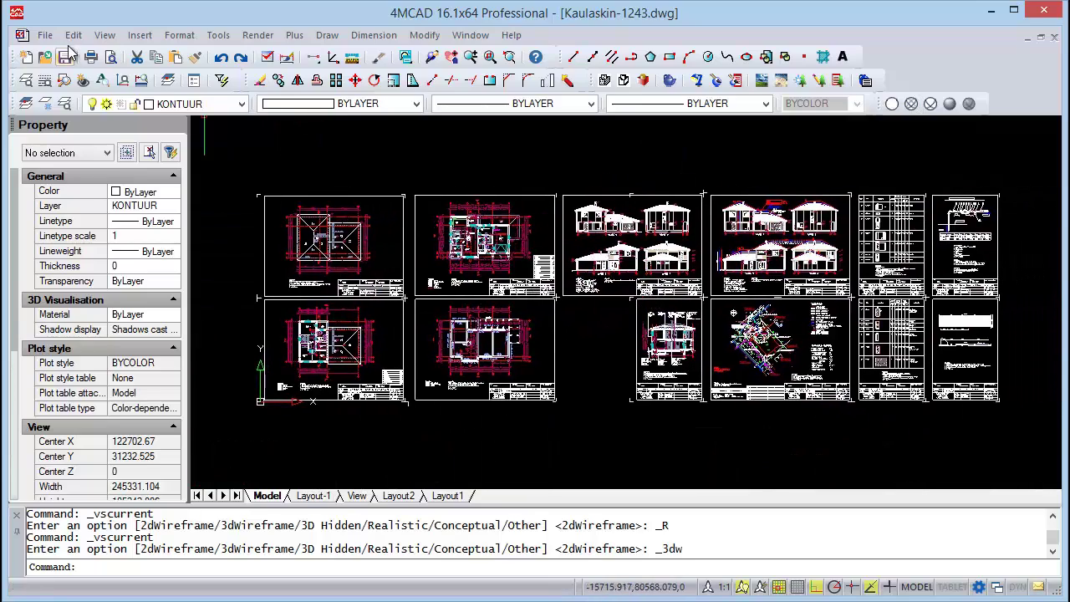
left_click(43, 36)
Window the elevations sheet as print area at 1:200_XREF scale and preview it.
left_click(84, 314)
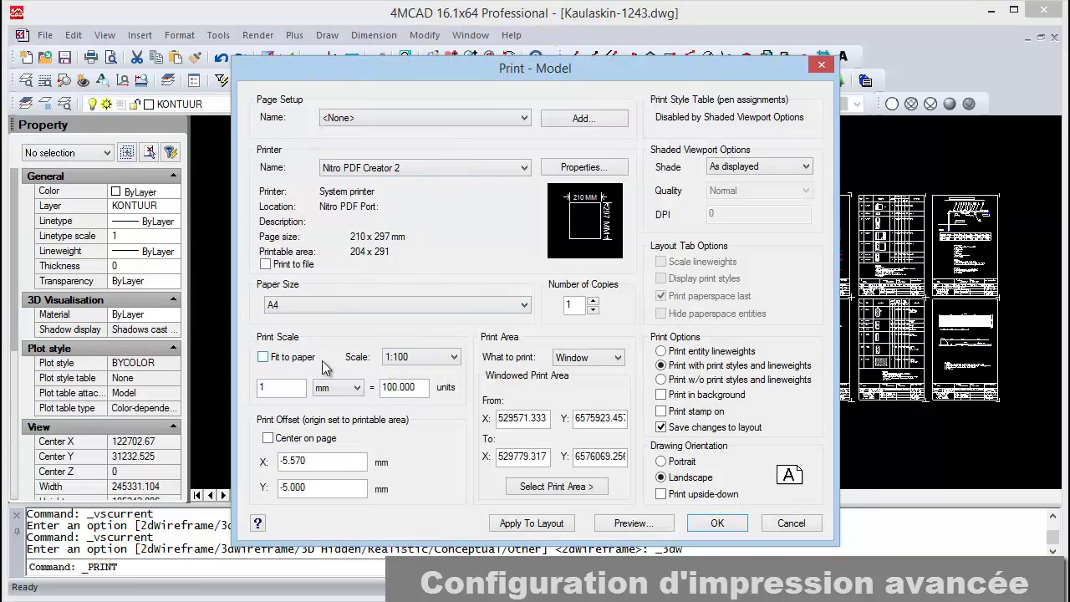
left_click(545, 489)
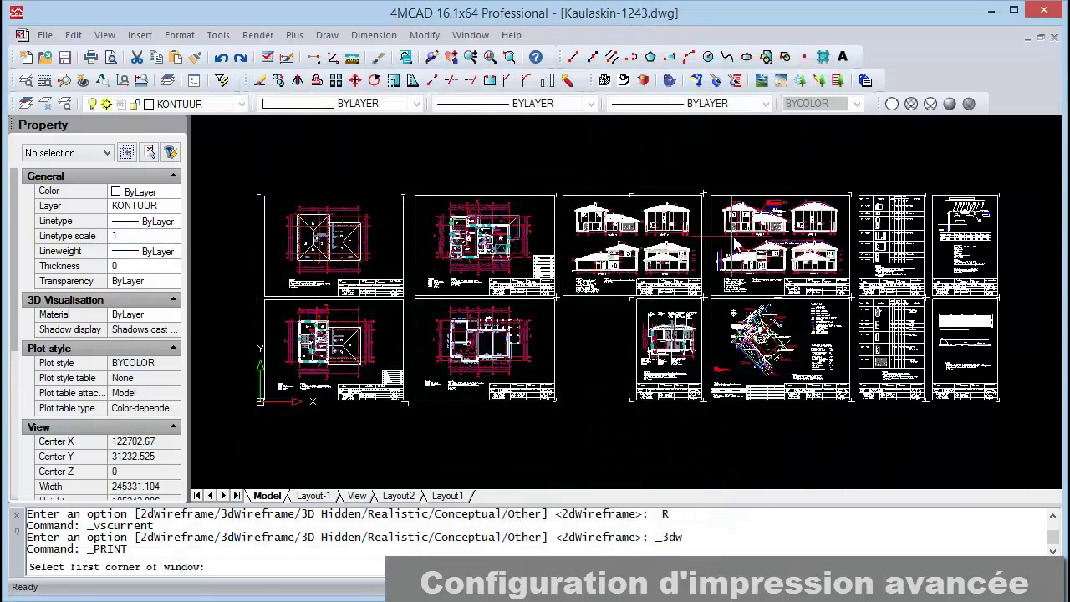
scroll(750, 222, "up", 2)
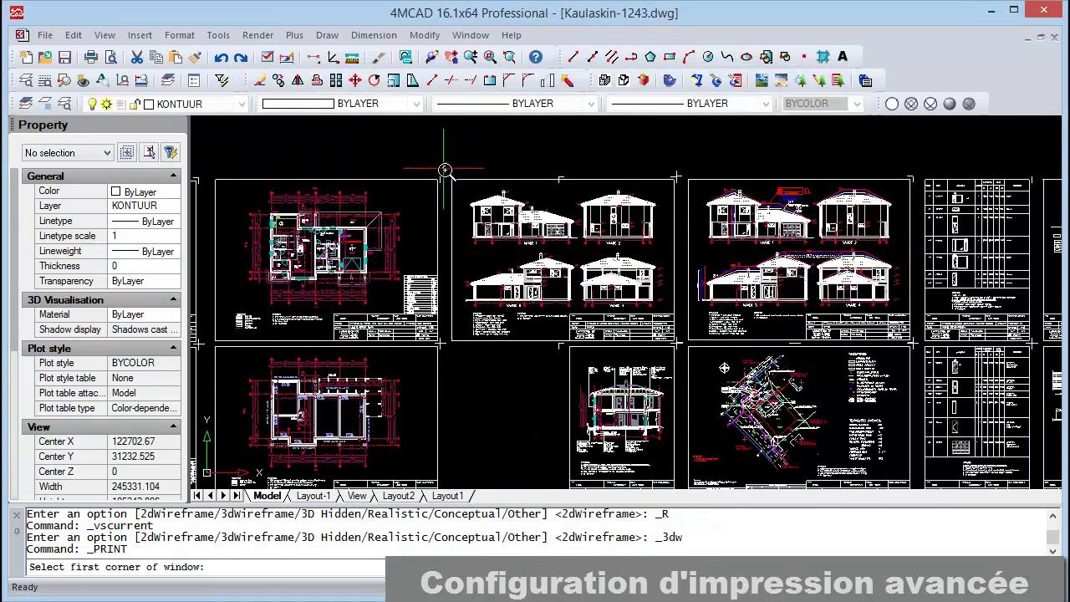
left_click(445, 171)
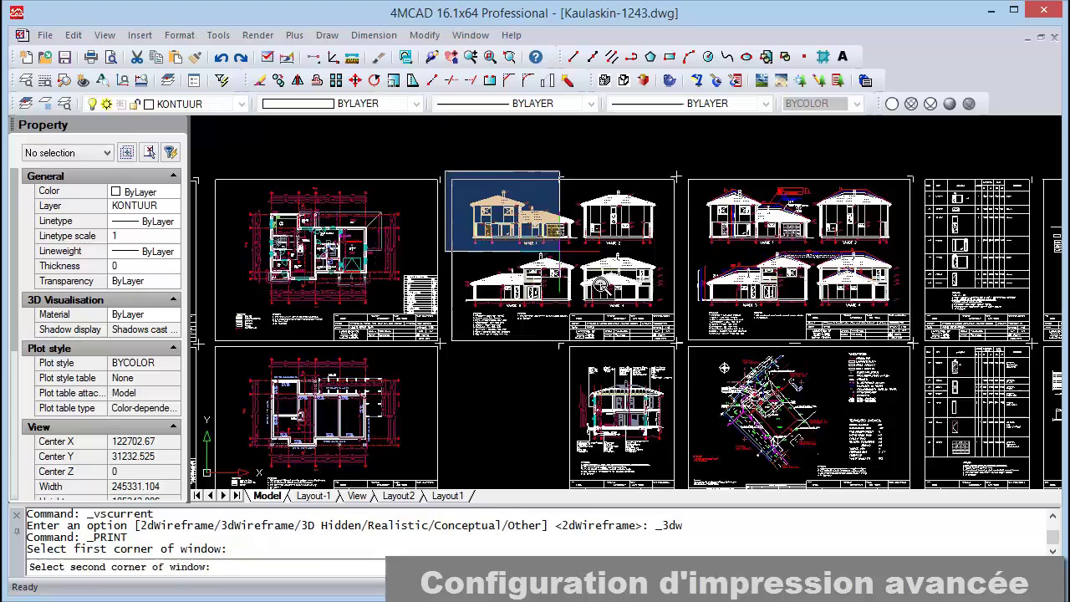
left_click(682, 348)
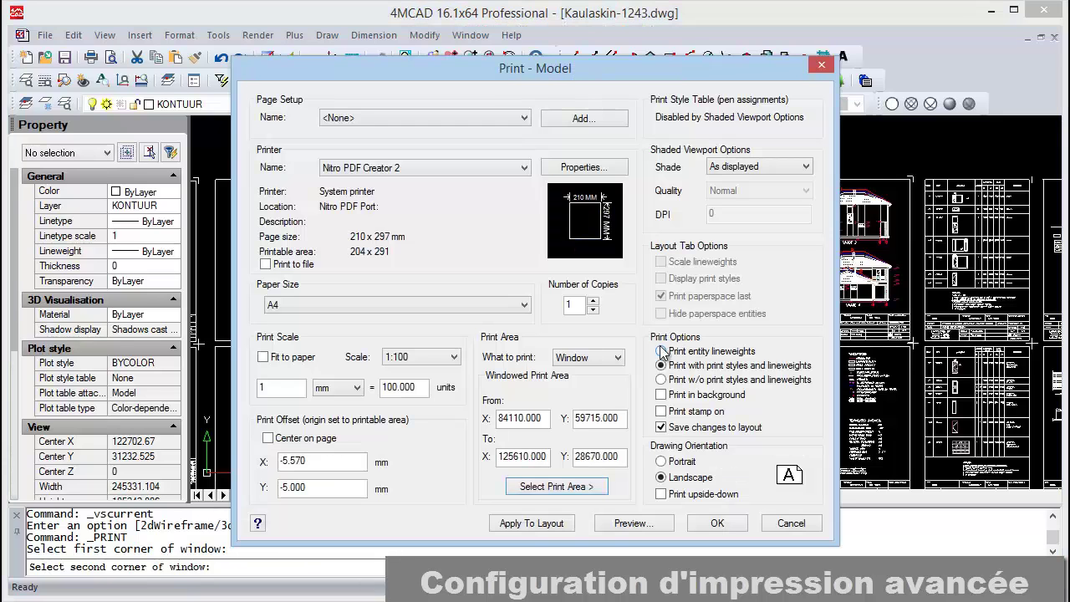
left_click(415, 360)
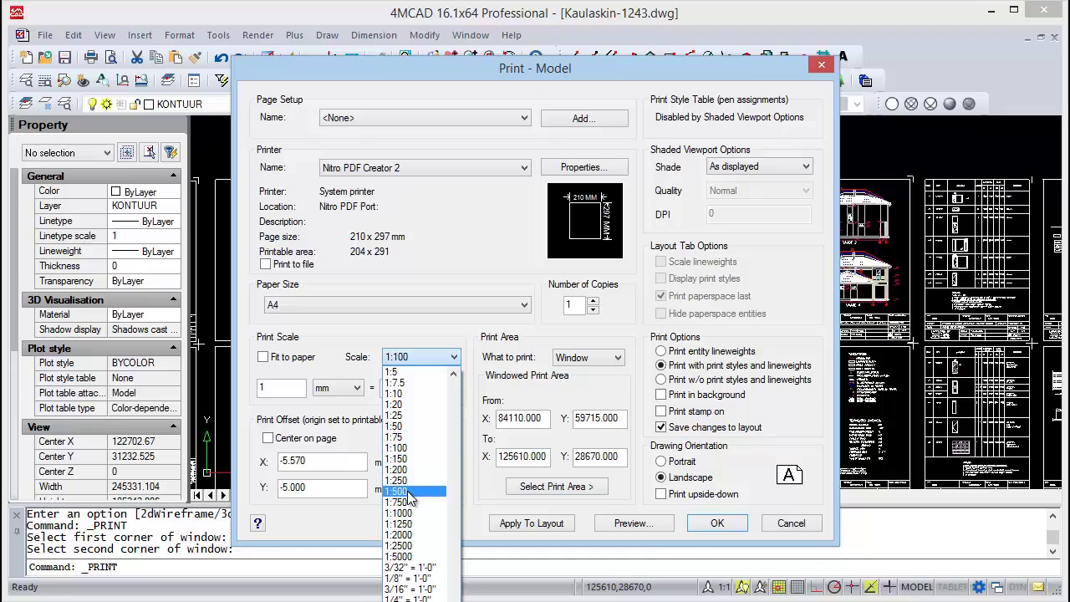
left_click(410, 472)
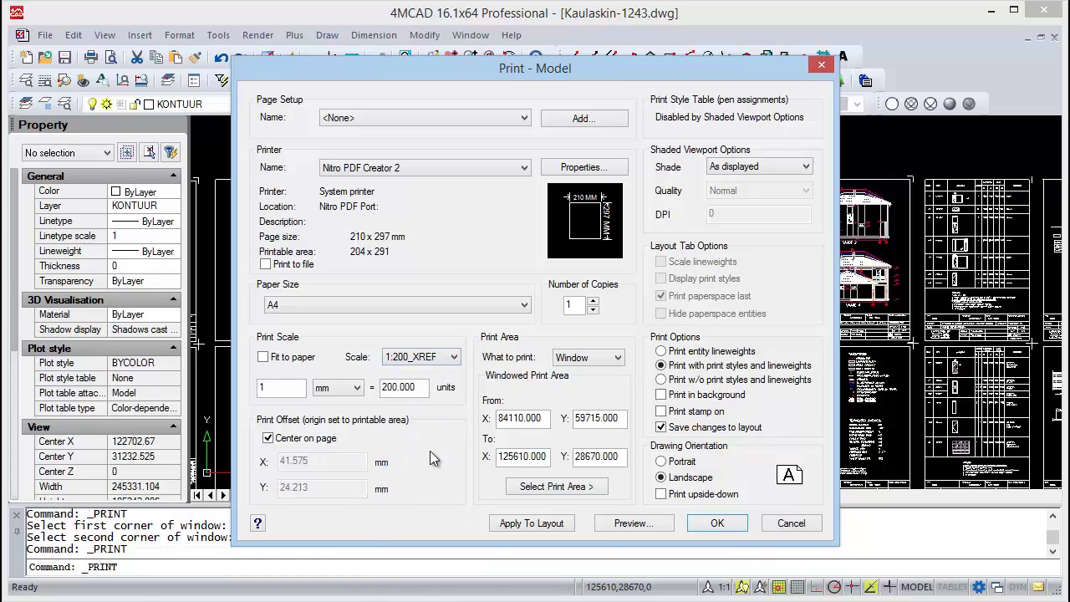
left_click(623, 523)
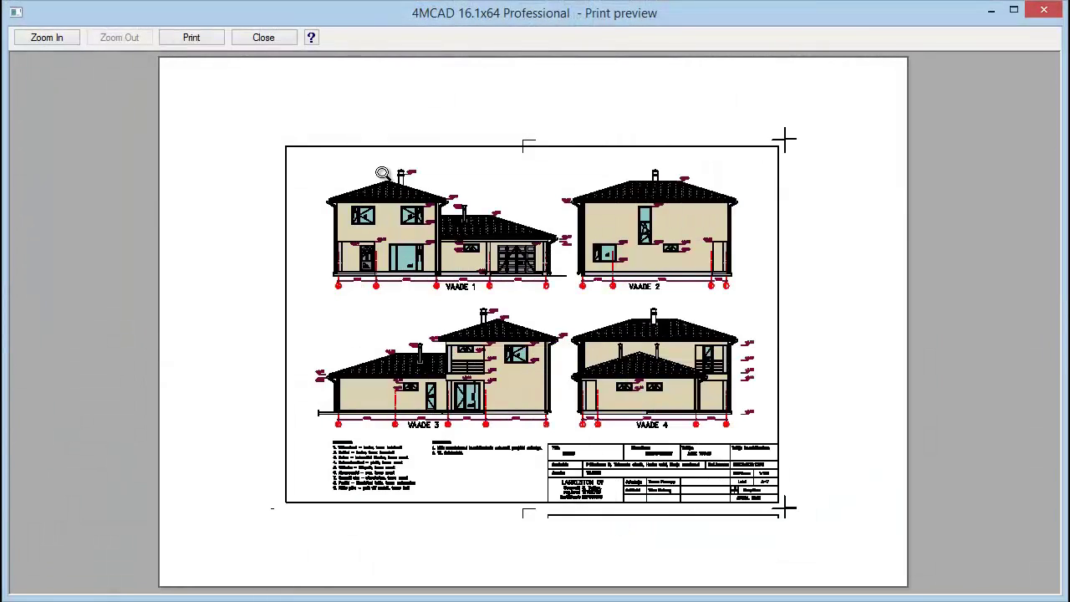
Save the PDF printer configuration as test-plot.pc3.
left_click(251, 42)
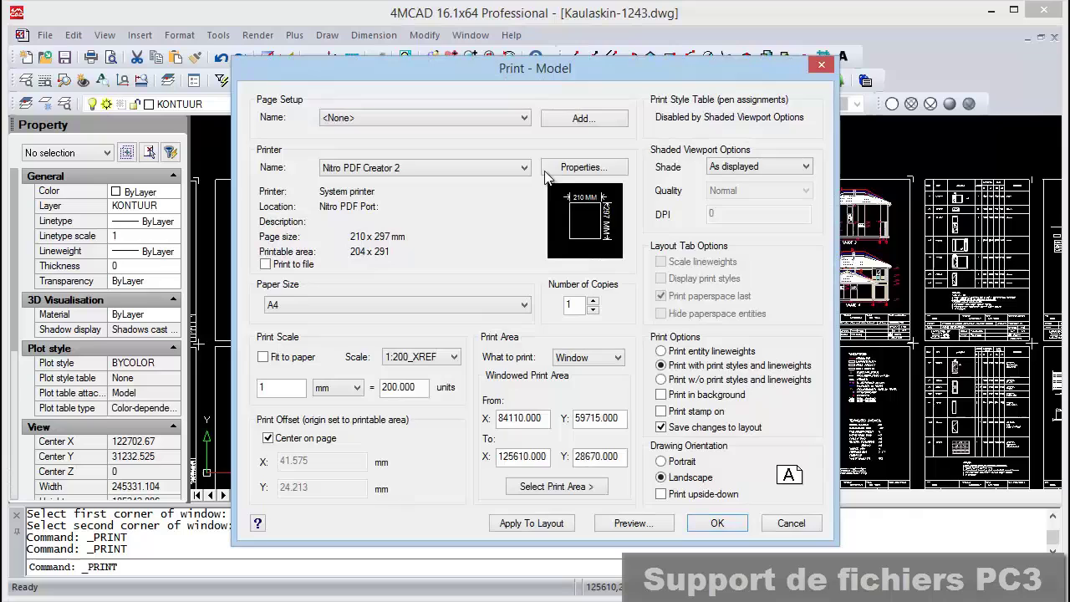
left_click(583, 168)
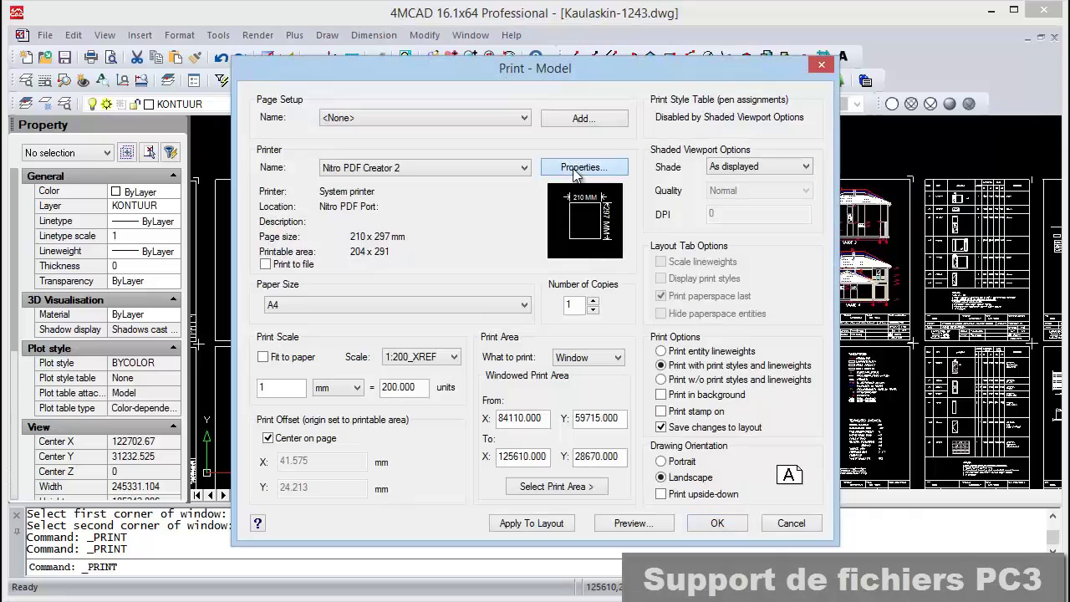
left_click(448, 135)
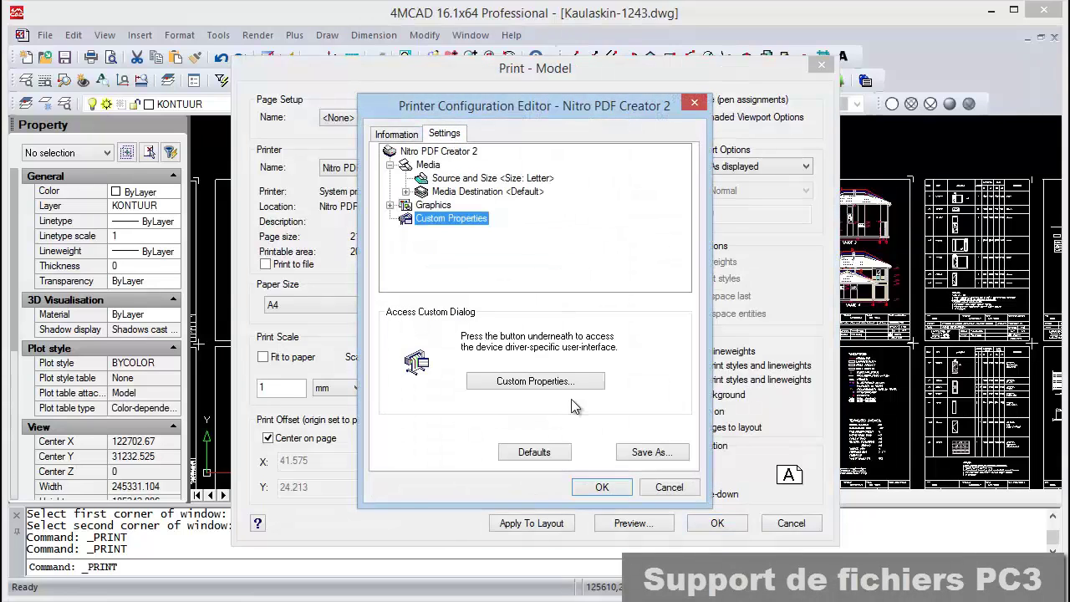
left_click(572, 382)
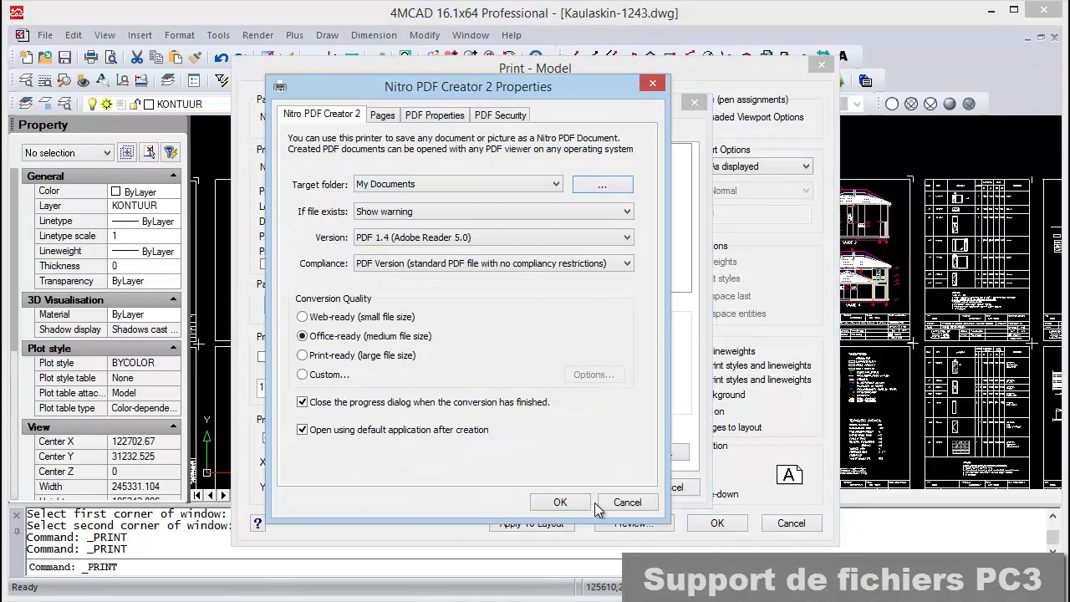
left_click(561, 502)
left_click(652, 453)
type("test-plot")
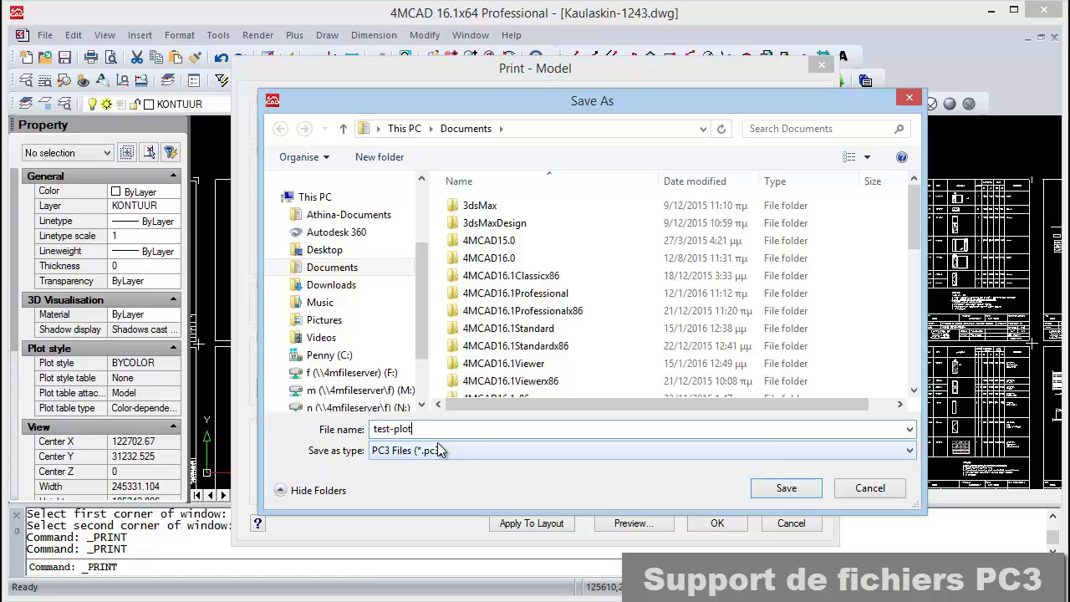
key("Return")
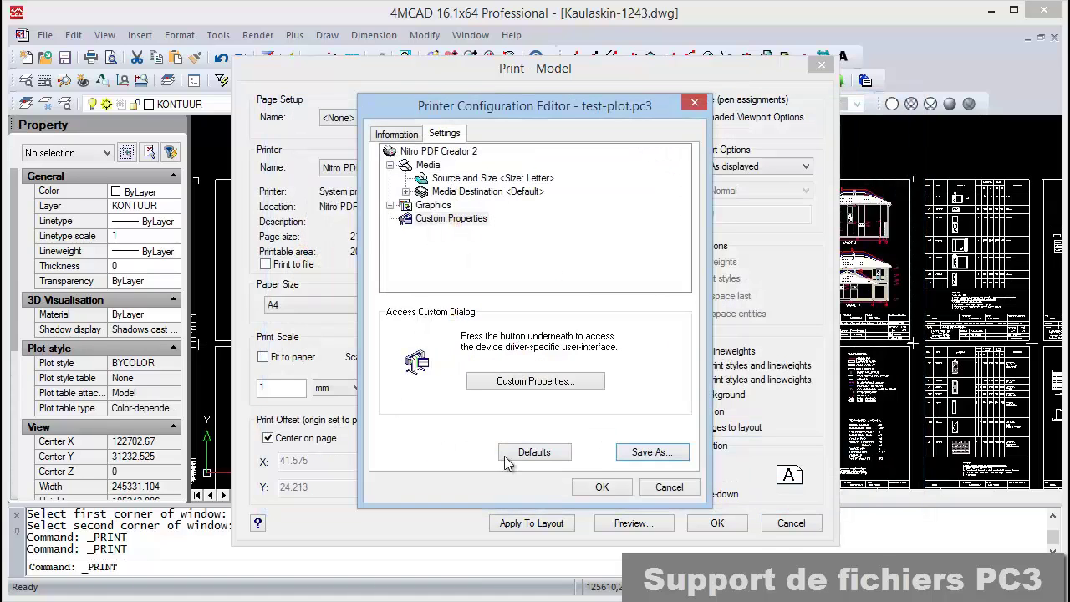
key("Return")
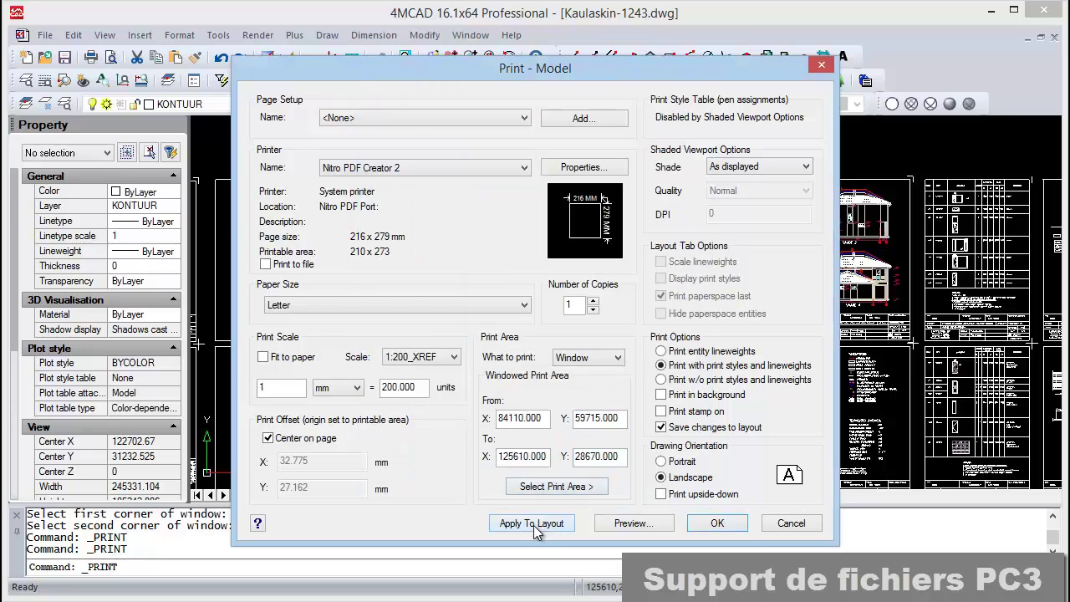
Preview the print again, close the Print dialog, and show the Layout-1 sheet.
left_click(629, 523)
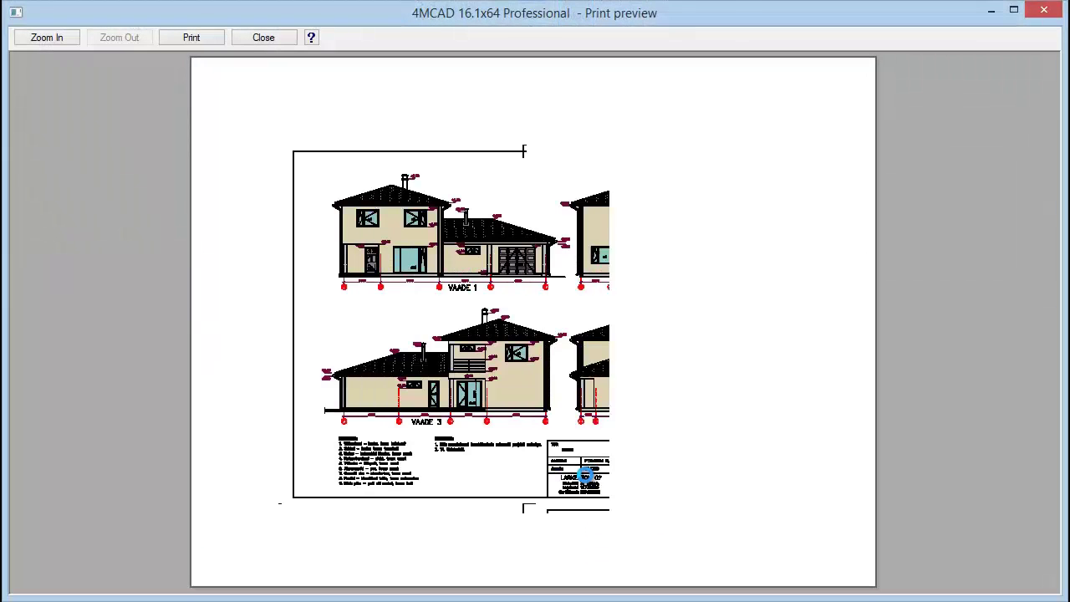
left_click(282, 43)
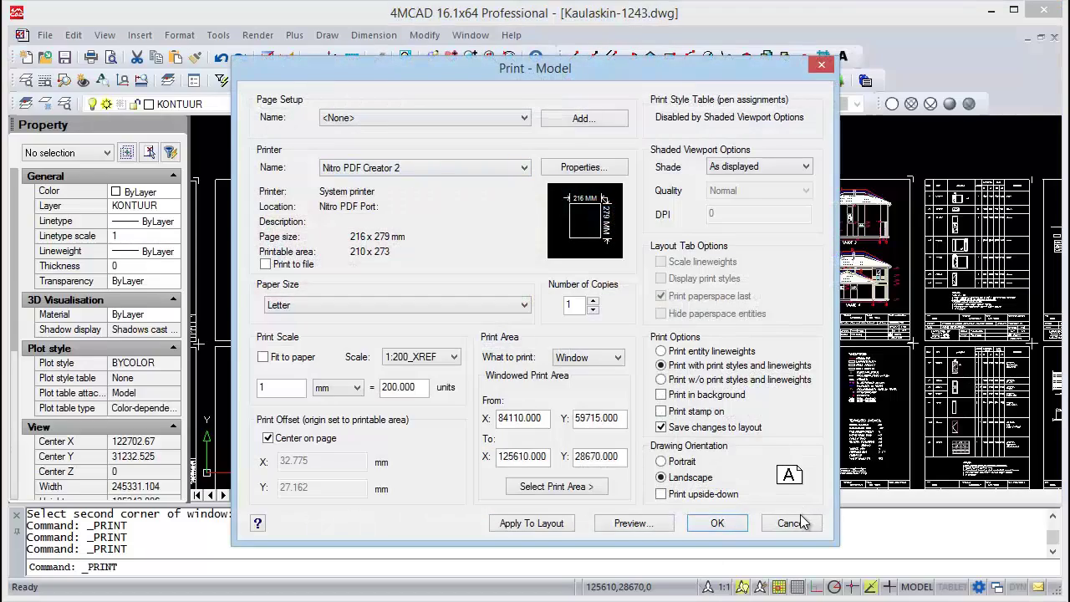
left_click(789, 523)
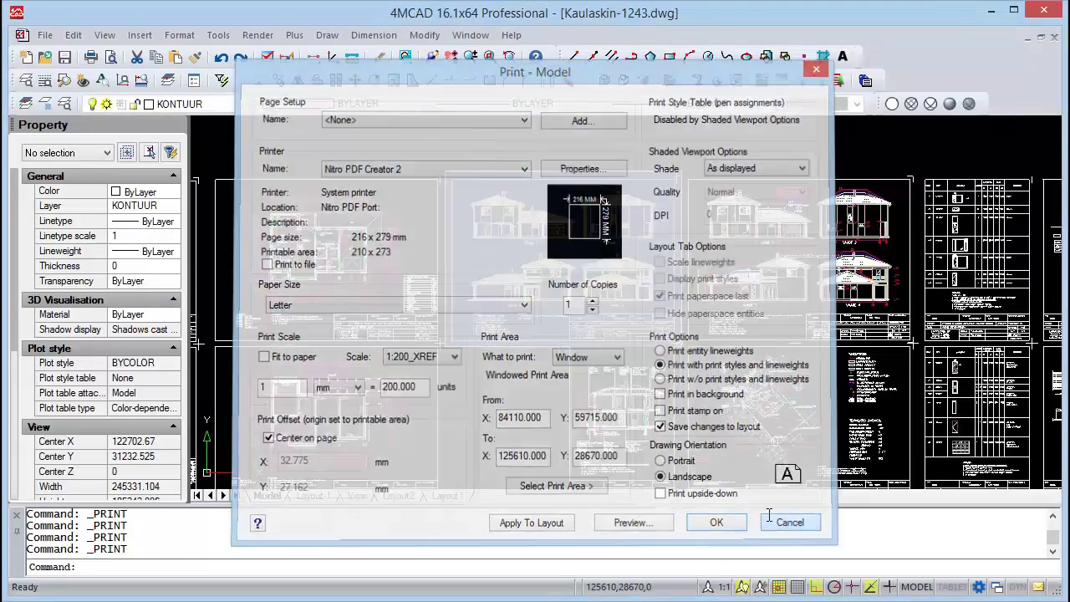
middle_click_drag(349, 263, 356, 262)
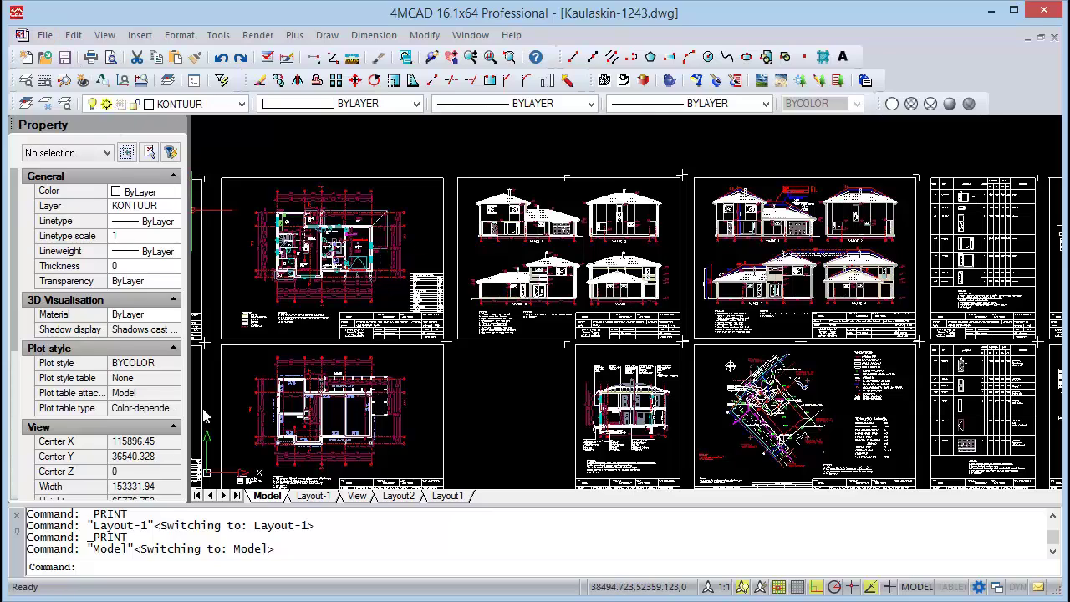
left_click(308, 496)
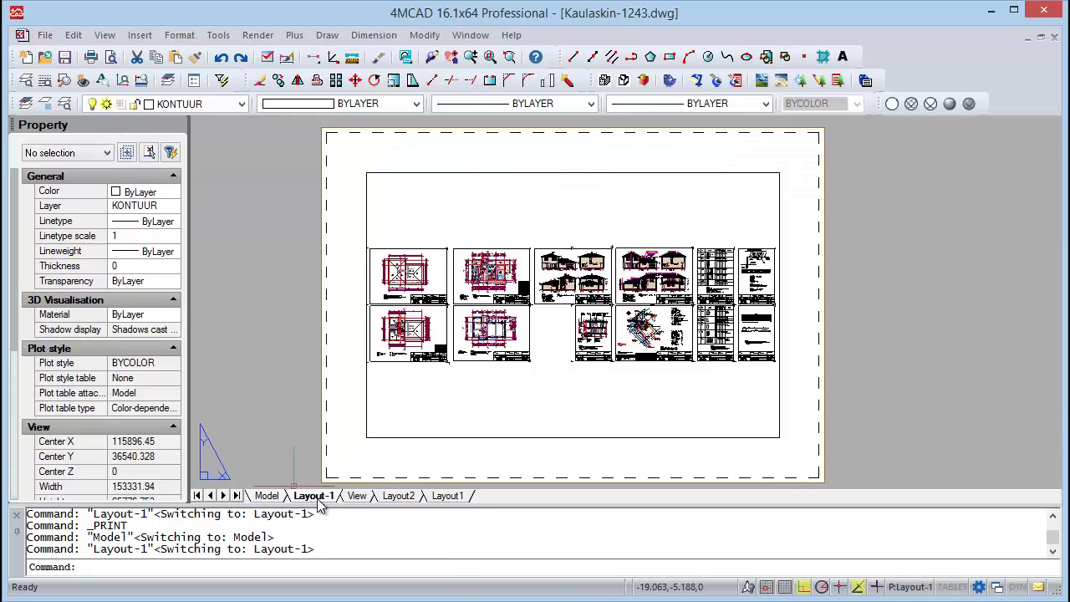
Set Layout-1's page setup to A3 paper, printing a picked window area fitted to the paper.
right_click(319, 502)
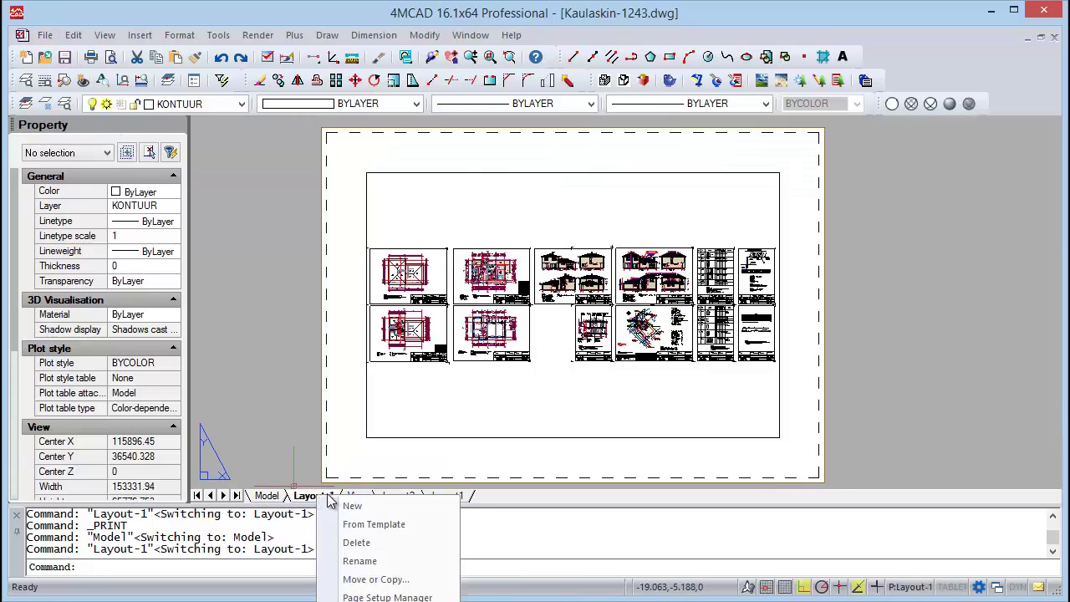
left_click(390, 597)
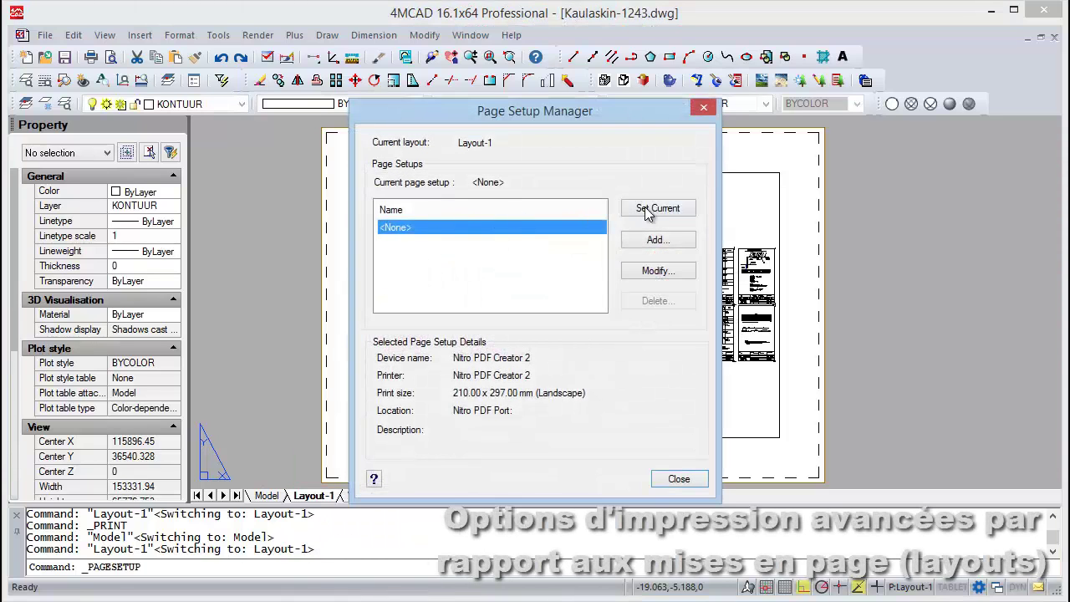
left_click(657, 270)
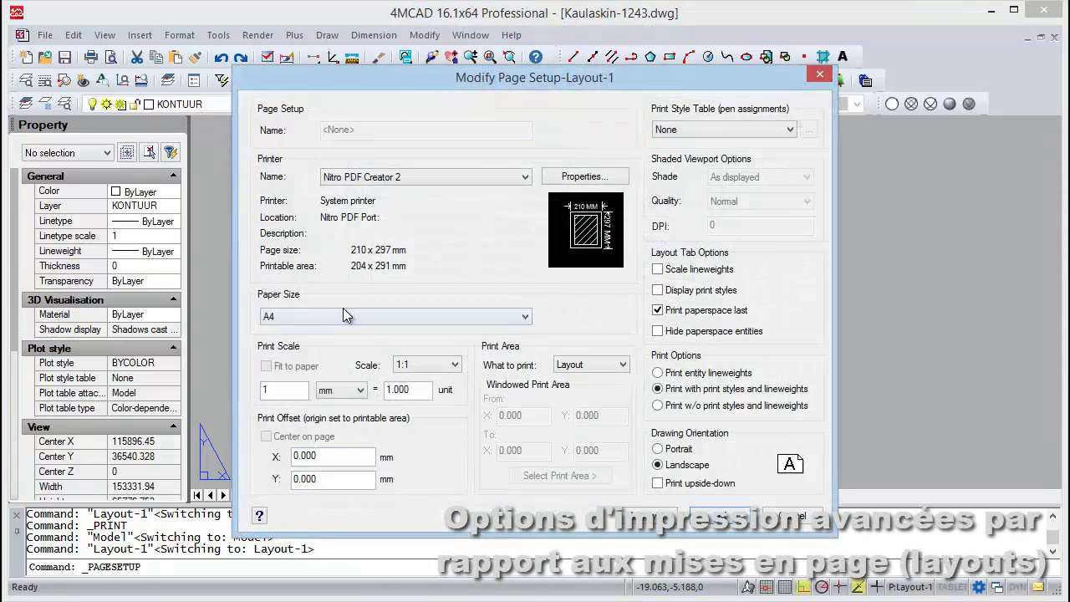
left_click(343, 309)
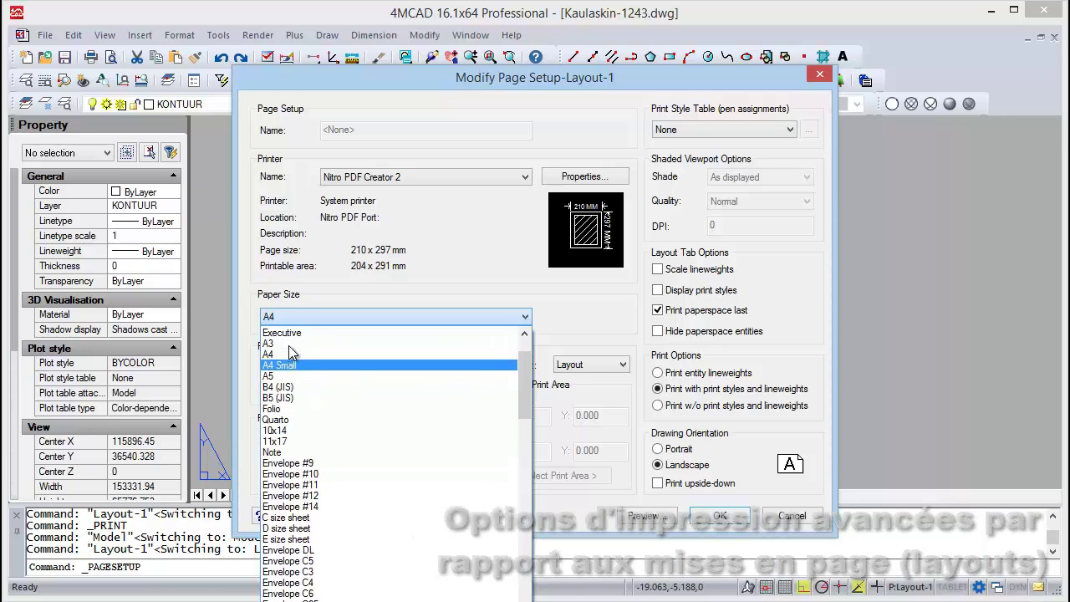
left_click(284, 344)
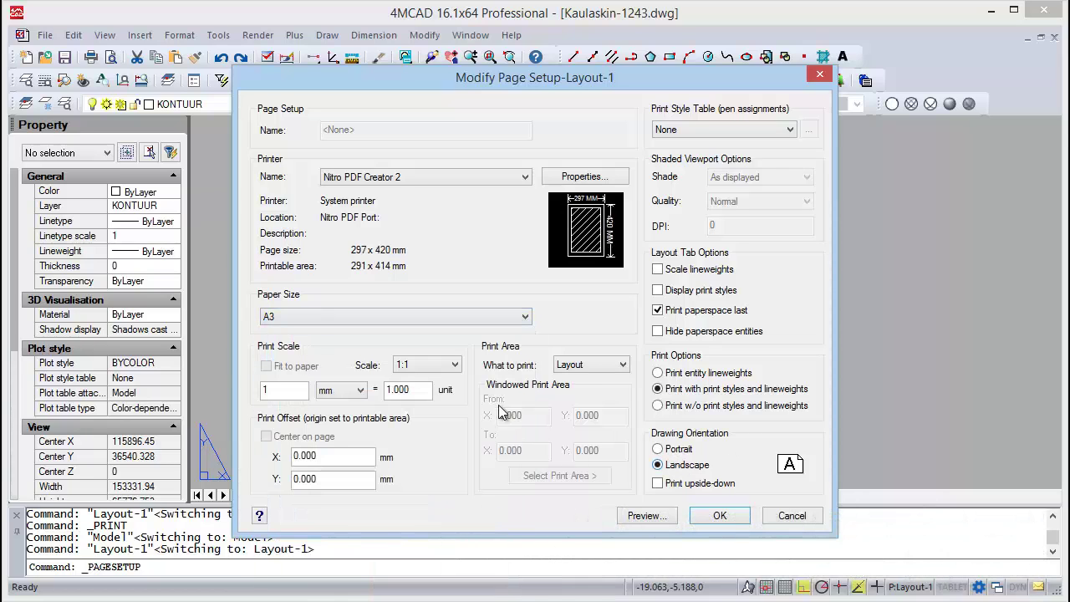
left_click(578, 371)
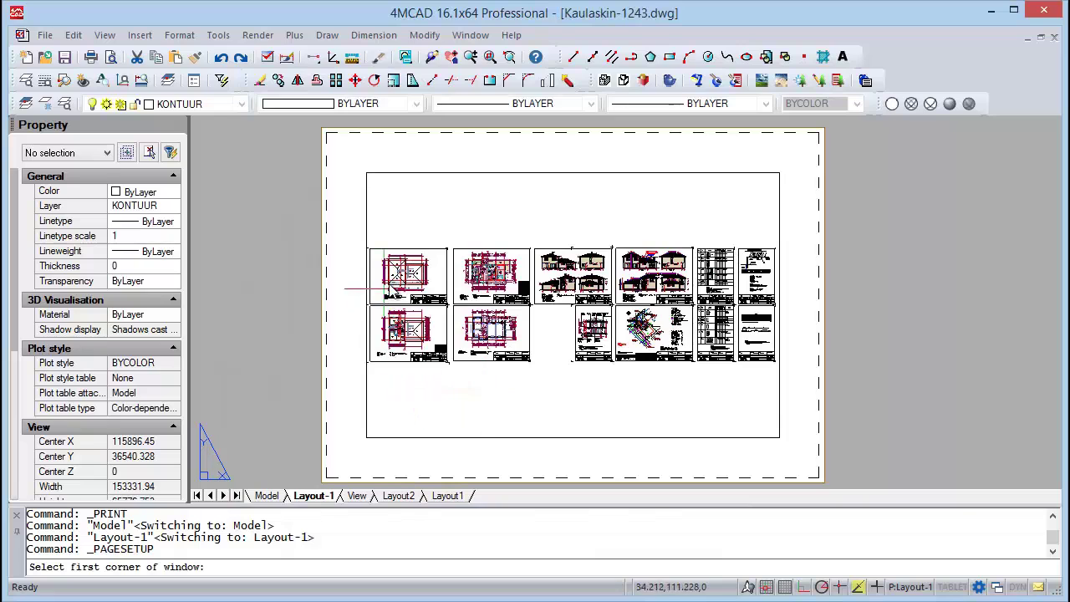
left_click(363, 171)
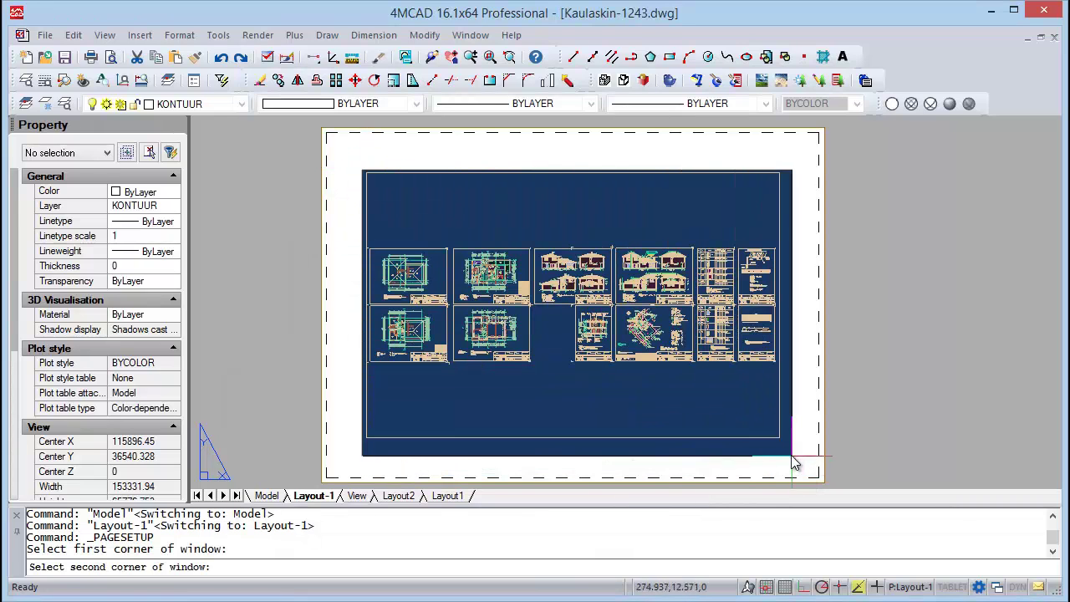
left_click(785, 452)
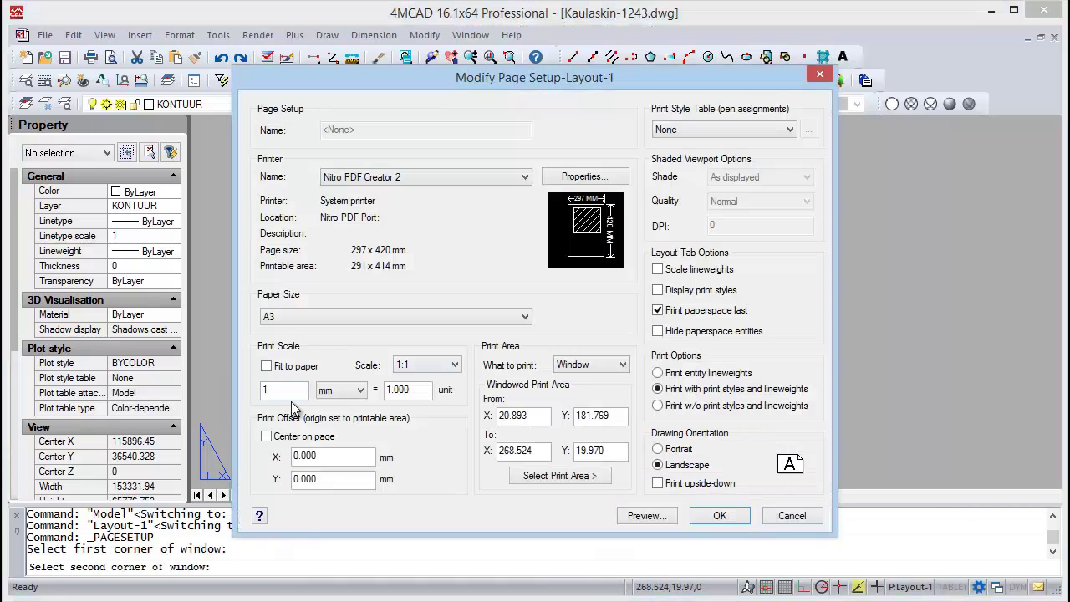
left_click(266, 365)
Choose the Monochrome.ctb print style table and open it in the editor without saving a copy.
left_click(724, 130)
left_click(702, 168)
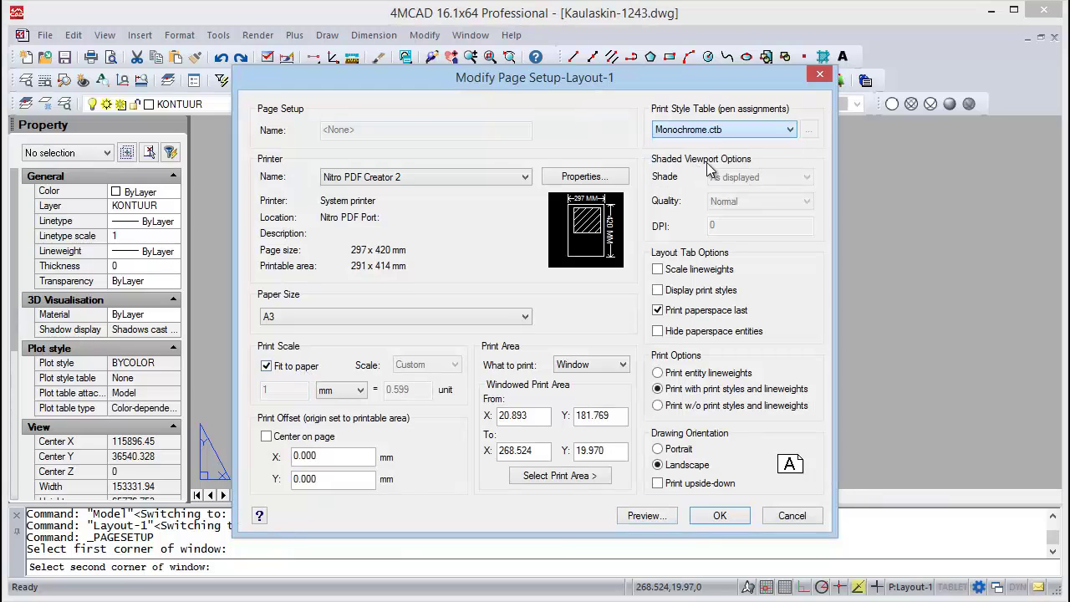
left_click(809, 130)
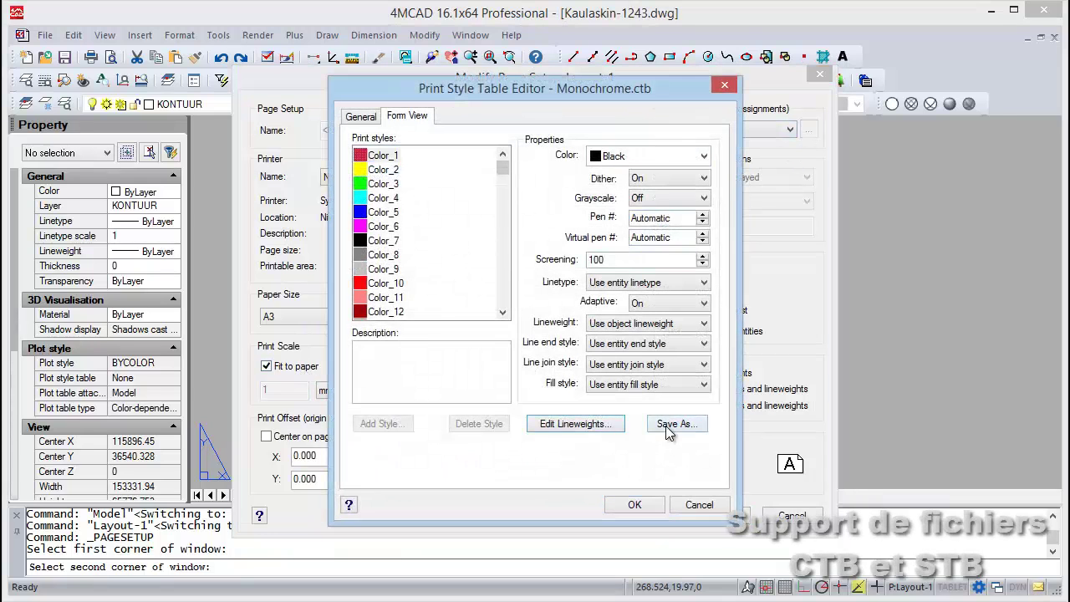
left_click(669, 424)
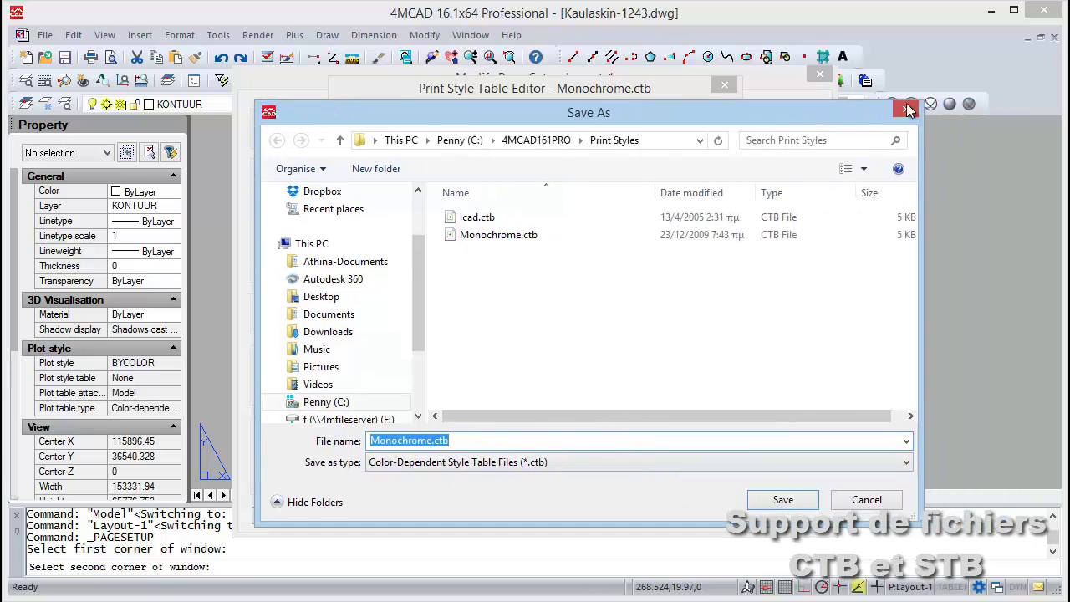
left_click(907, 112)
left_click(724, 84)
Preview the layout's print, then accept the page setup and close the manager.
left_click(645, 515)
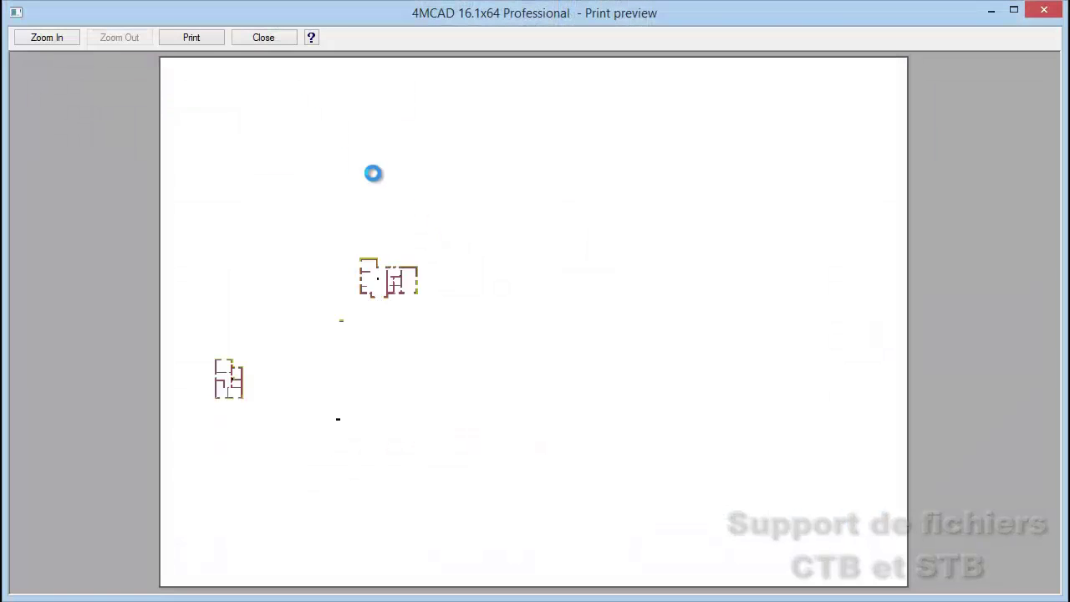
left_click(261, 38)
left_click(544, 523)
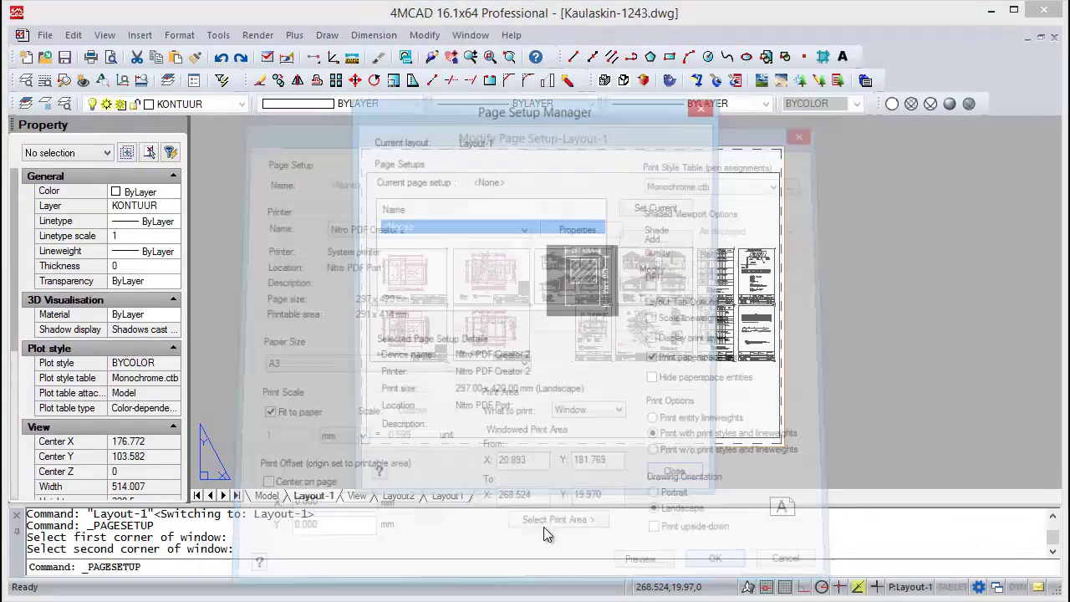
left_click(678, 477)
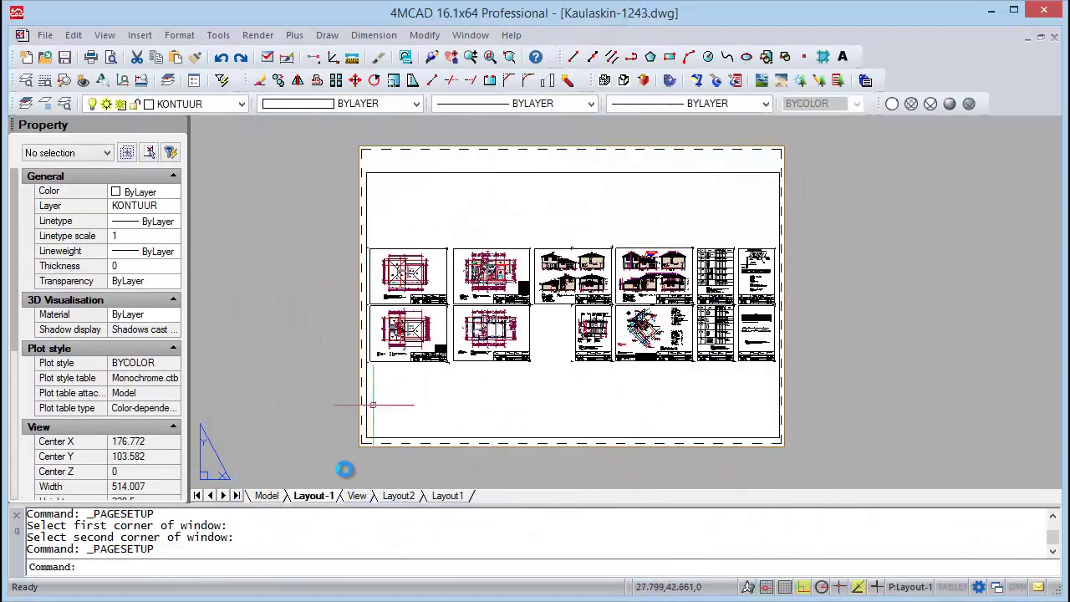
Go to Model space, zoom out, and send all hatches behind other objects.
left_click(268, 496)
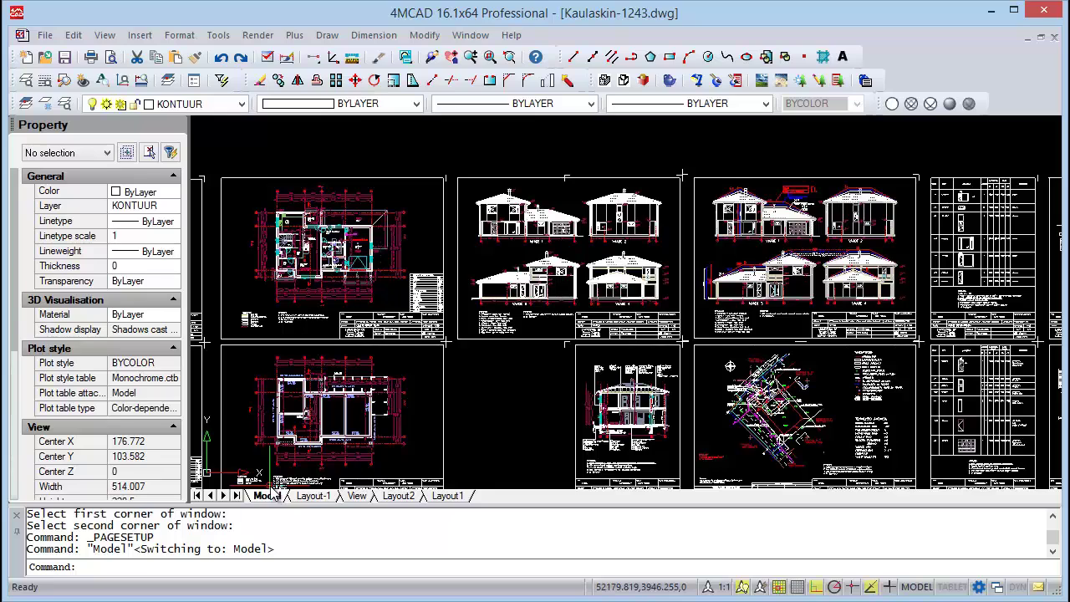
scroll(468, 335, "down", 3)
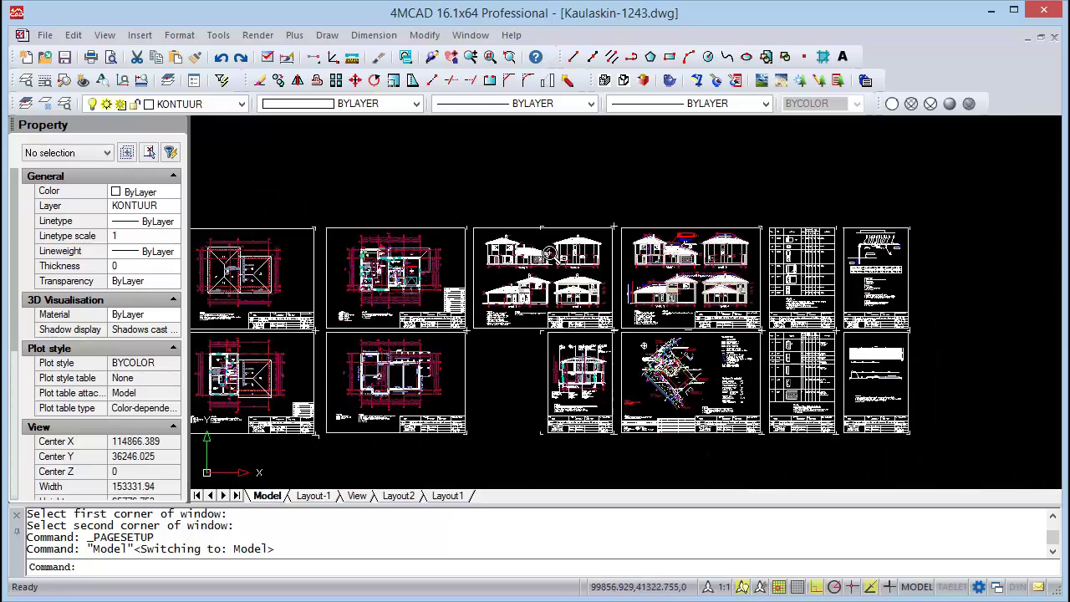
scroll(434, 276, "down", 2)
left_click(218, 34)
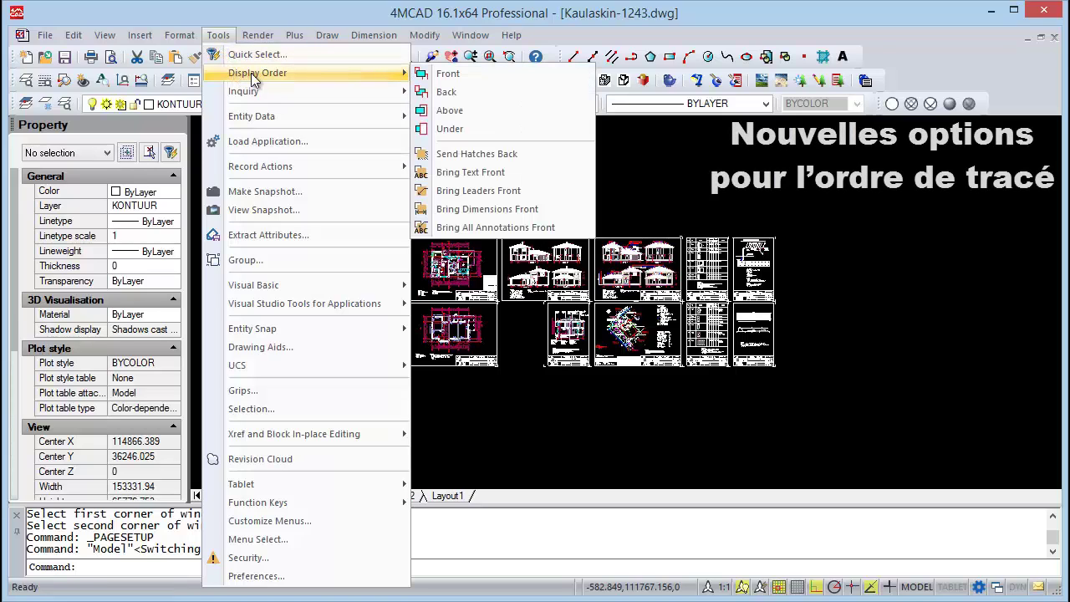
mouse_move(257, 72)
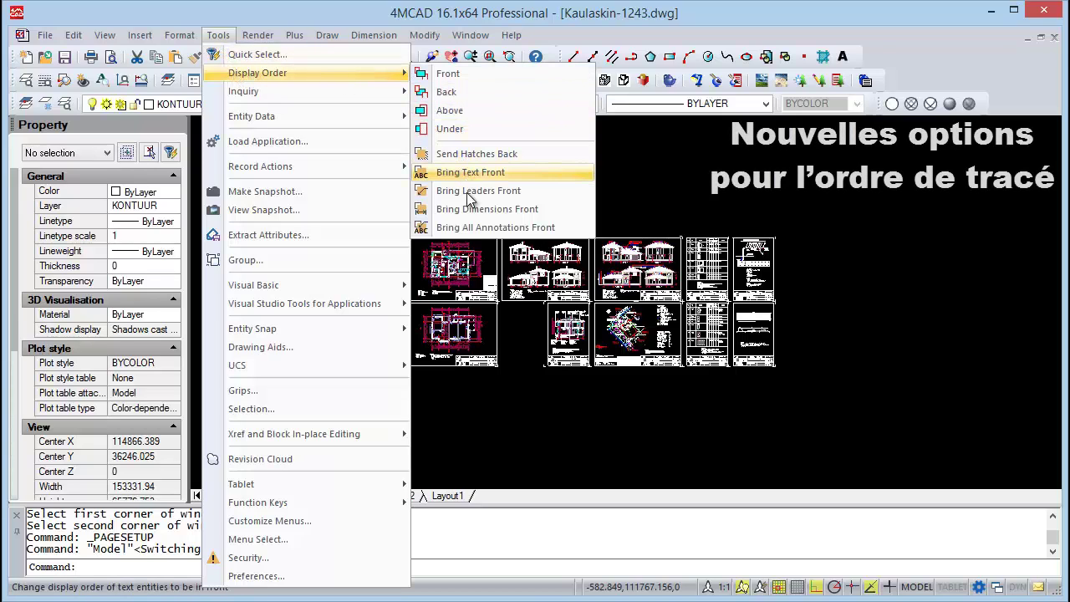
left_click(474, 154)
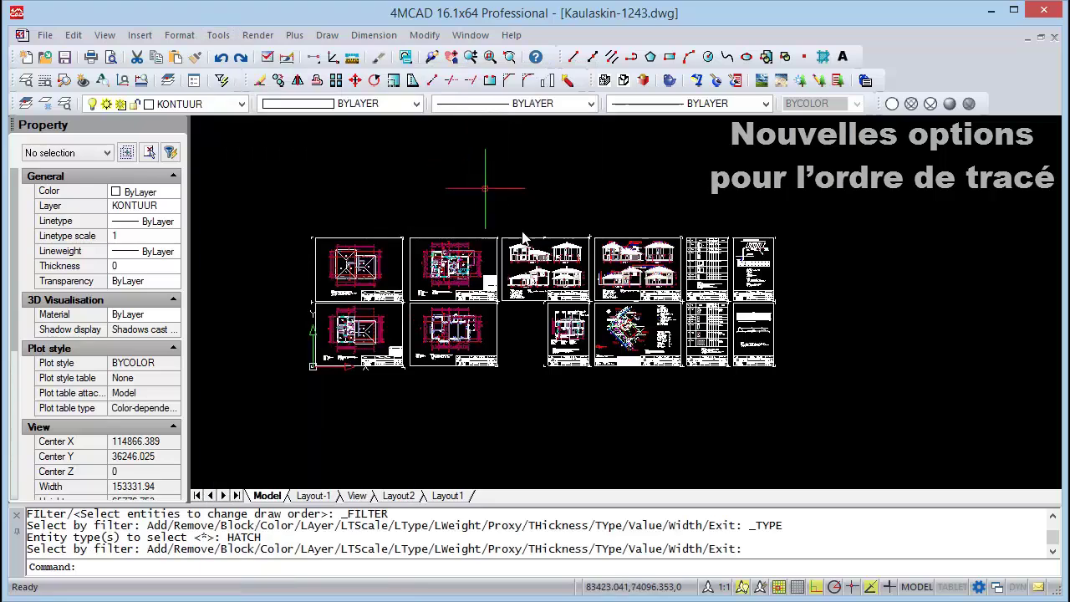
Look over the Annotative Scale options, then cancel the command.
scroll(404, 271, "up", 4)
left_click(425, 34)
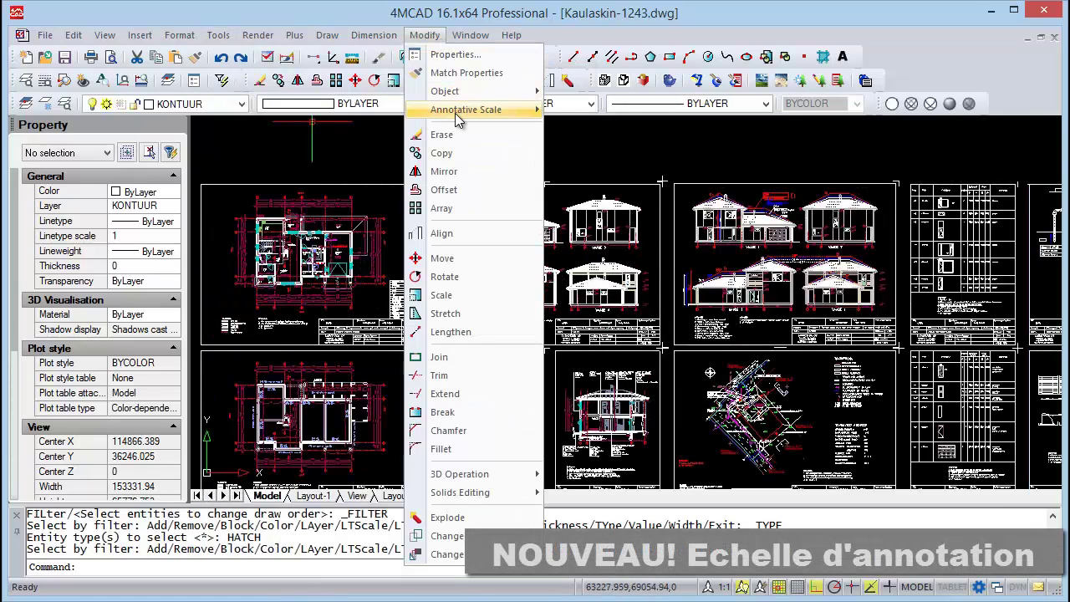
mouse_move(466, 110)
left_click(455, 53)
key("Escape")
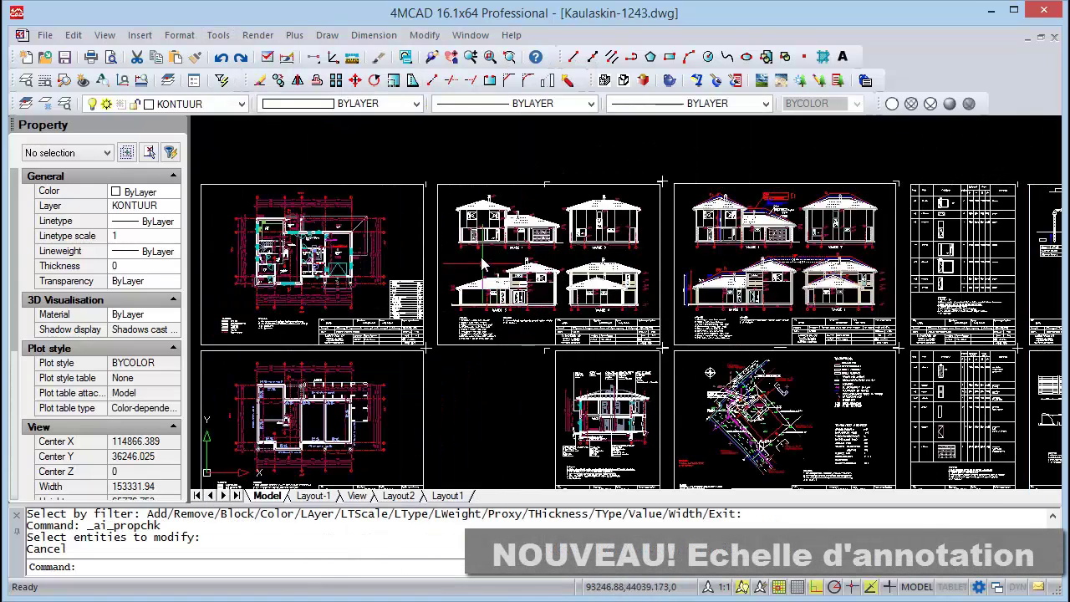
Zoom in and crossing-select the 14 stair lines on layer VAADE.
scroll(627, 455, "up", 3)
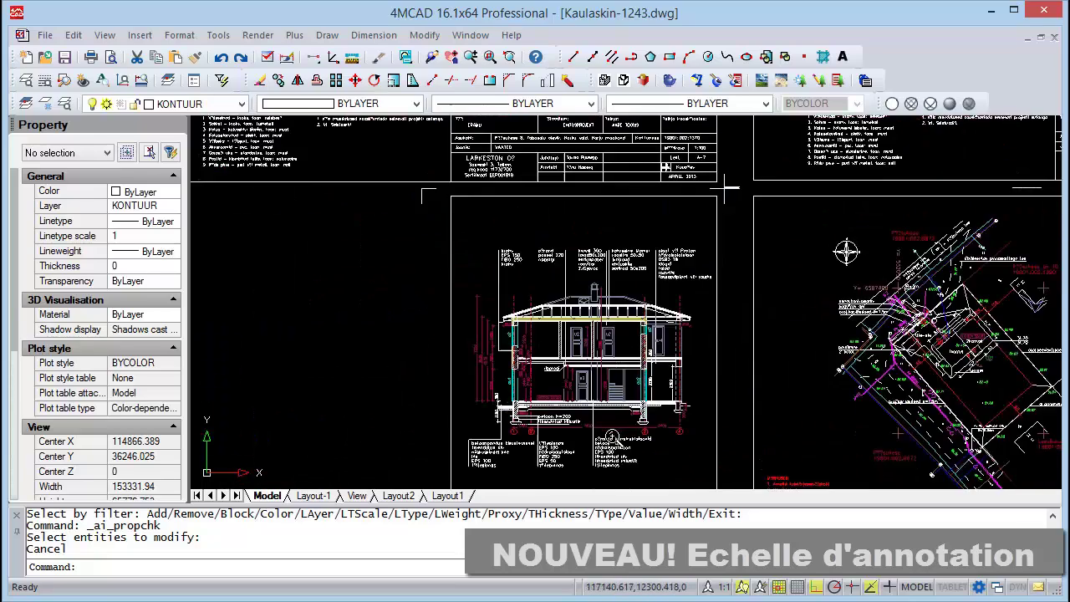
scroll(626, 455, "up", 2)
scroll(631, 377, "up", 2)
scroll(635, 359, "up", 2)
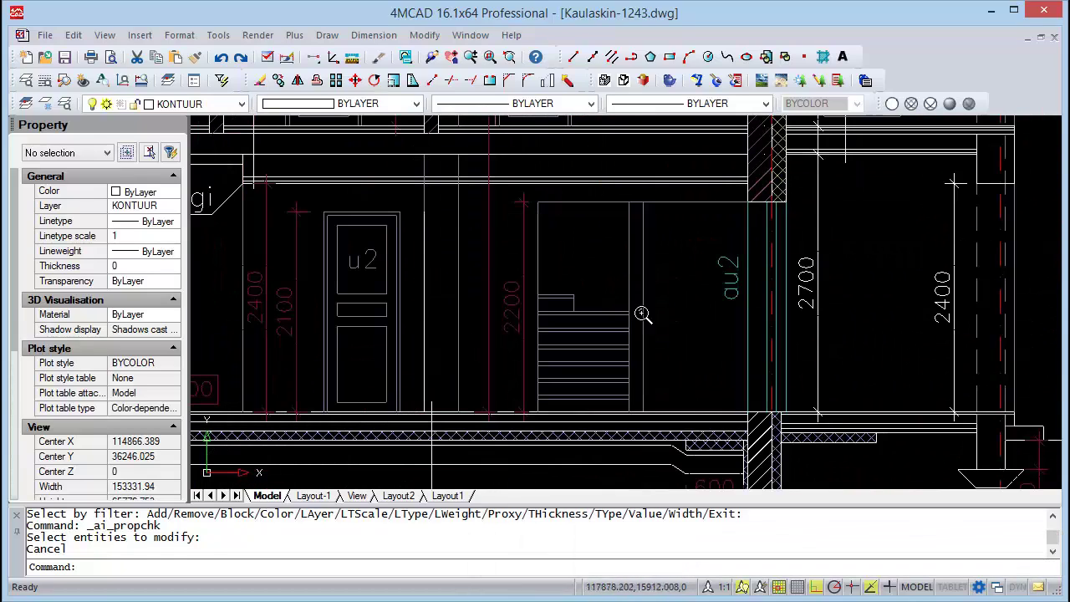
left_click(656, 406)
left_click(580, 289)
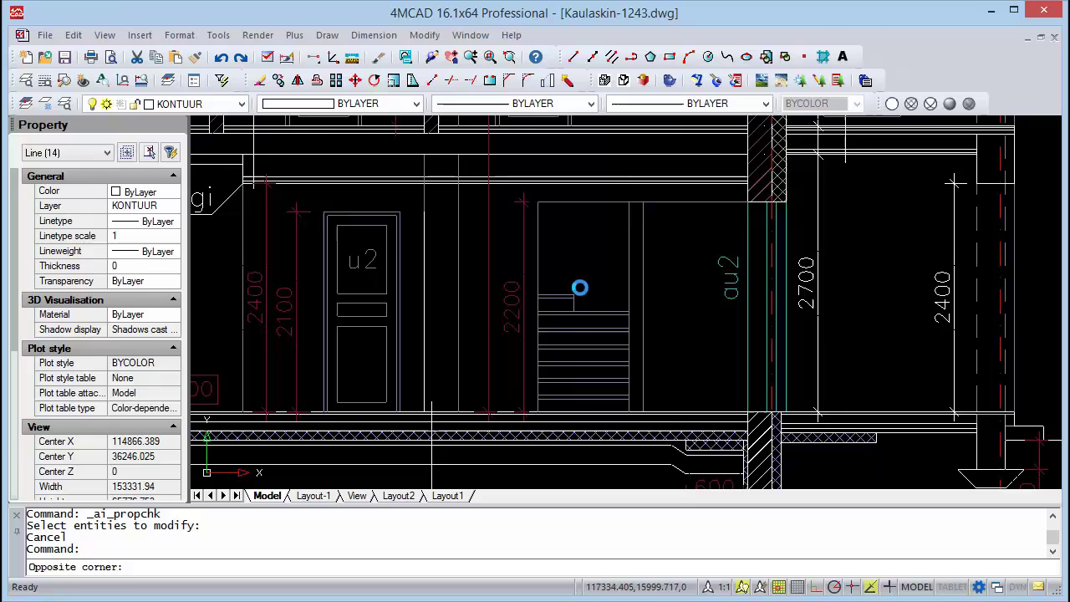
Change the selected stair lines' colour to Red.
left_click(144, 191)
left_click(173, 192)
left_click(134, 239)
key("Escape")
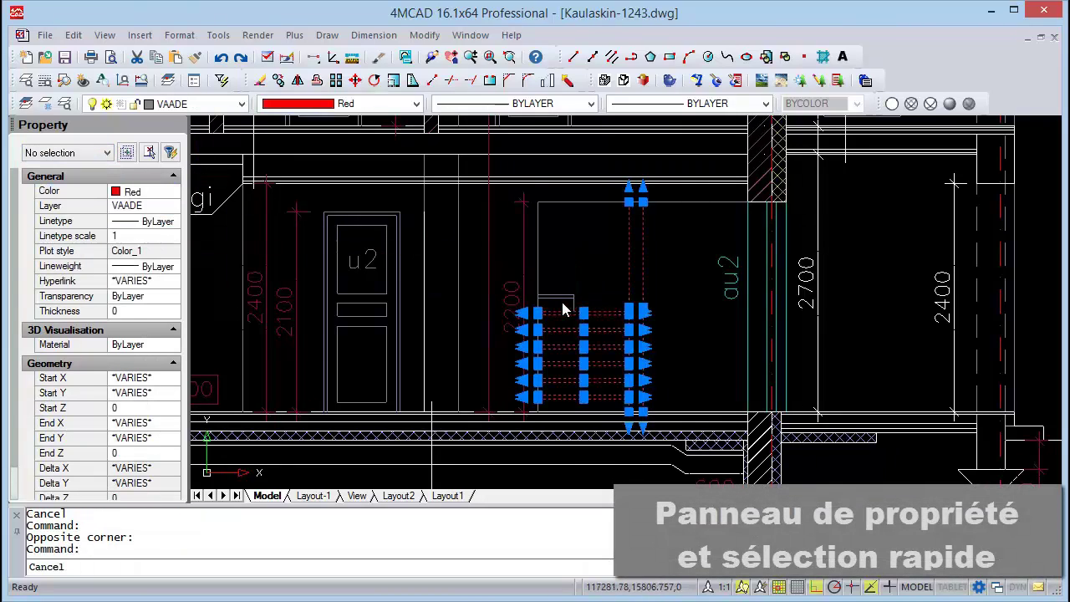
Use Quick Select filtered by Layer to select all 590 objects on layer VAADE.
scroll(544, 280, "down", 2)
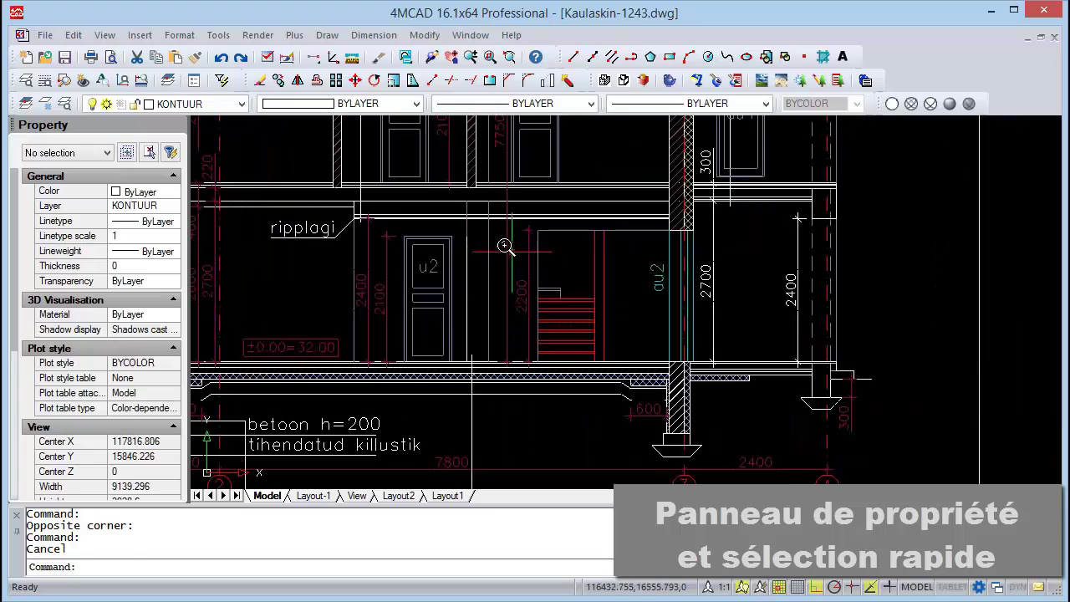
left_click(432, 294)
key("Escape")
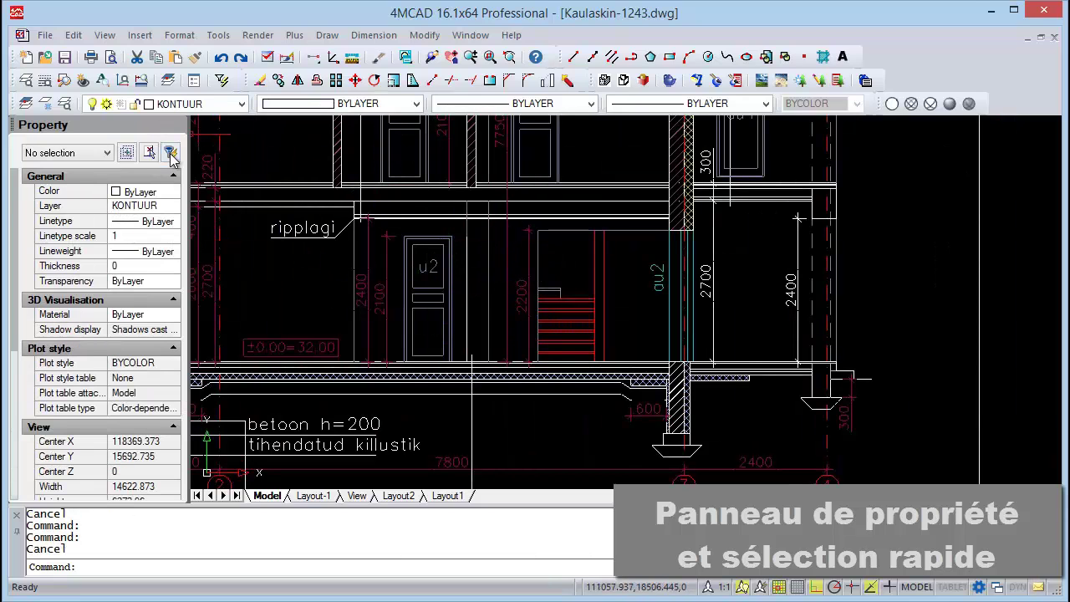
left_click(171, 153)
left_click(494, 207)
left_click(522, 356)
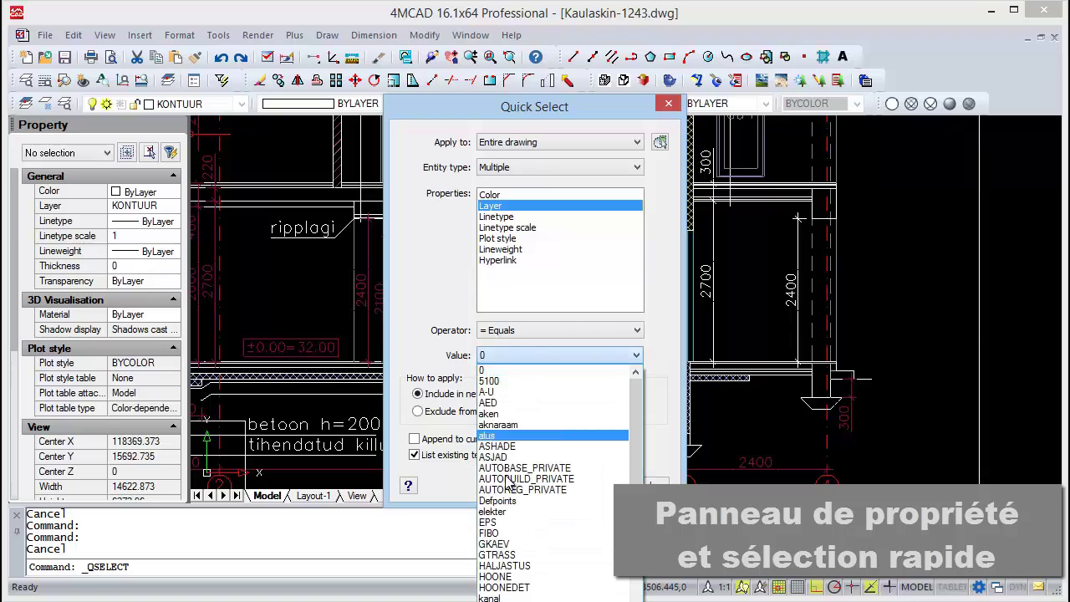
scroll(525, 525, "down", 3)
scroll(524, 527, "down", 4)
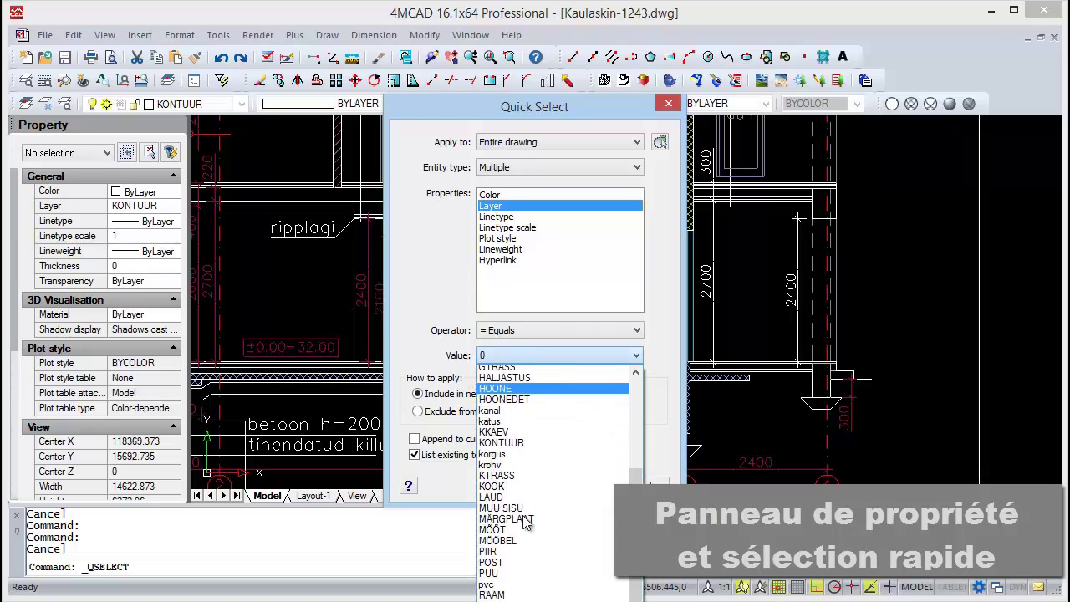
scroll(525, 531, "down", 4)
scroll(526, 536, "down", 2)
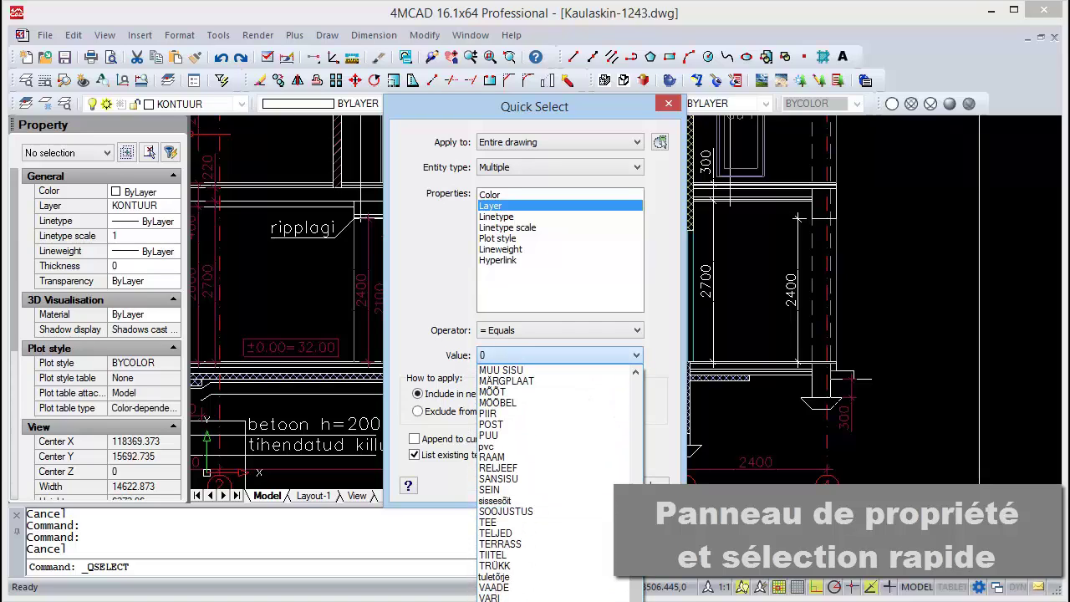
key("Escape")
left_click(562, 484)
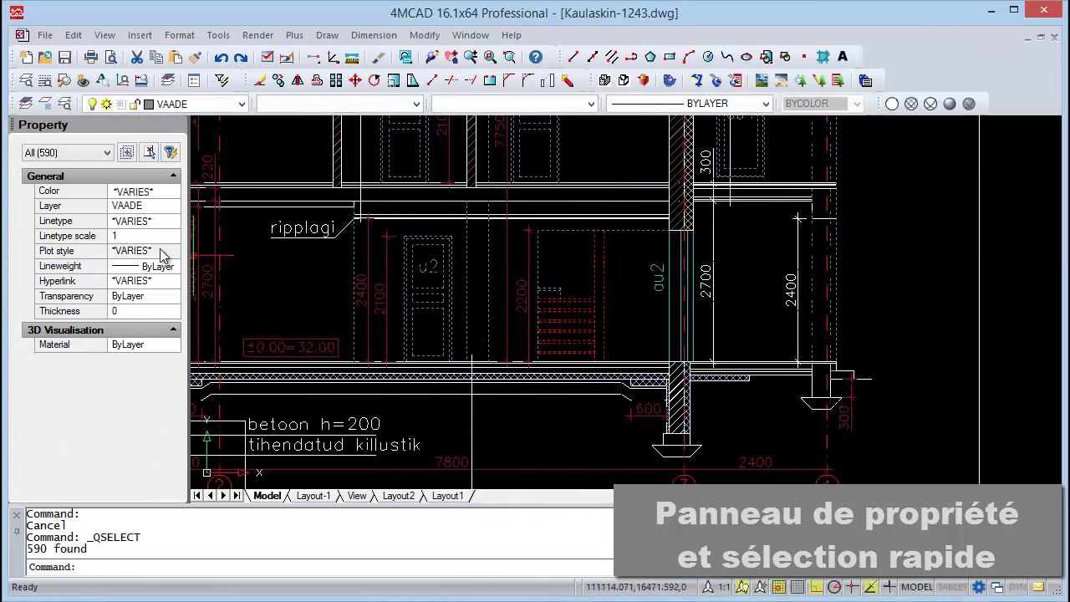
Set the 590 VAADE-layer objects to Red and look over the building section.
left_click(134, 191)
left_click(173, 191)
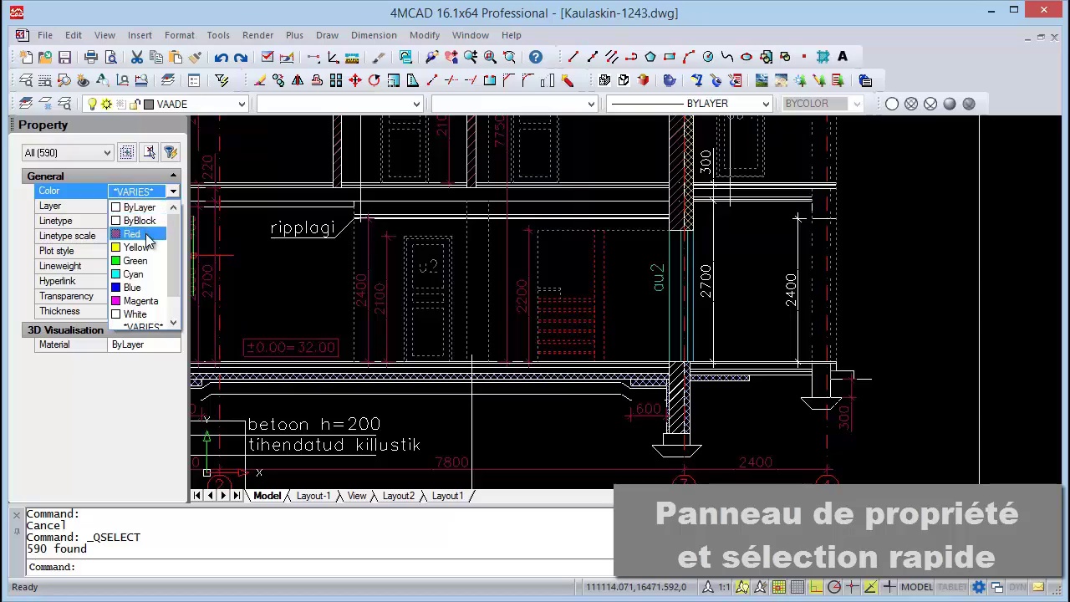
left_click(138, 239)
key("Escape")
scroll(736, 255, "down", 3)
scroll(736, 255, "down", 3)
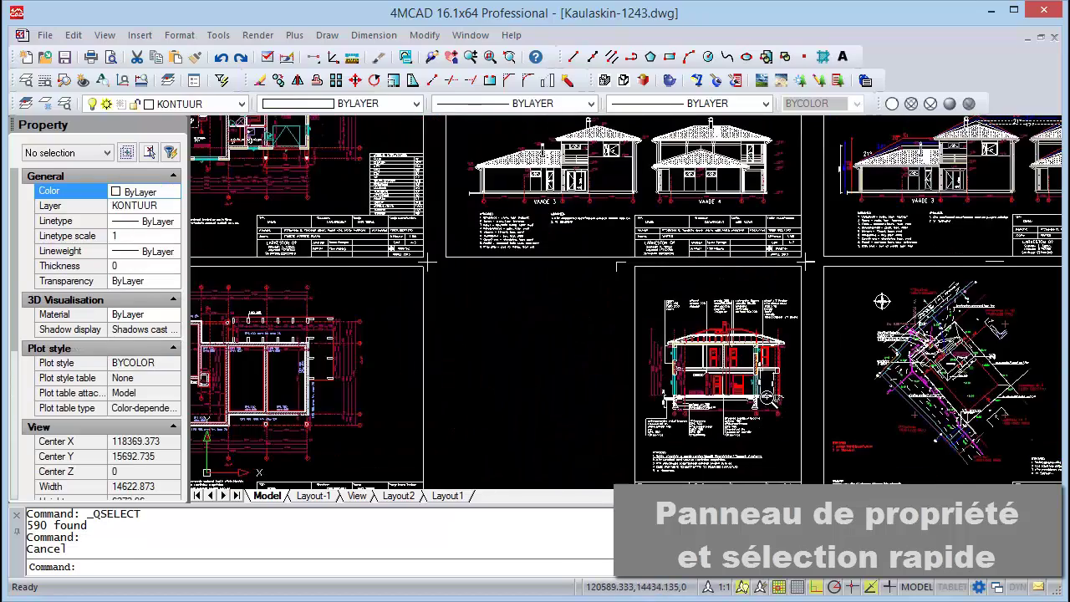
scroll(736, 255, "down", 3)
scroll(736, 255, "up", 3)
scroll(736, 255, "up", 2)
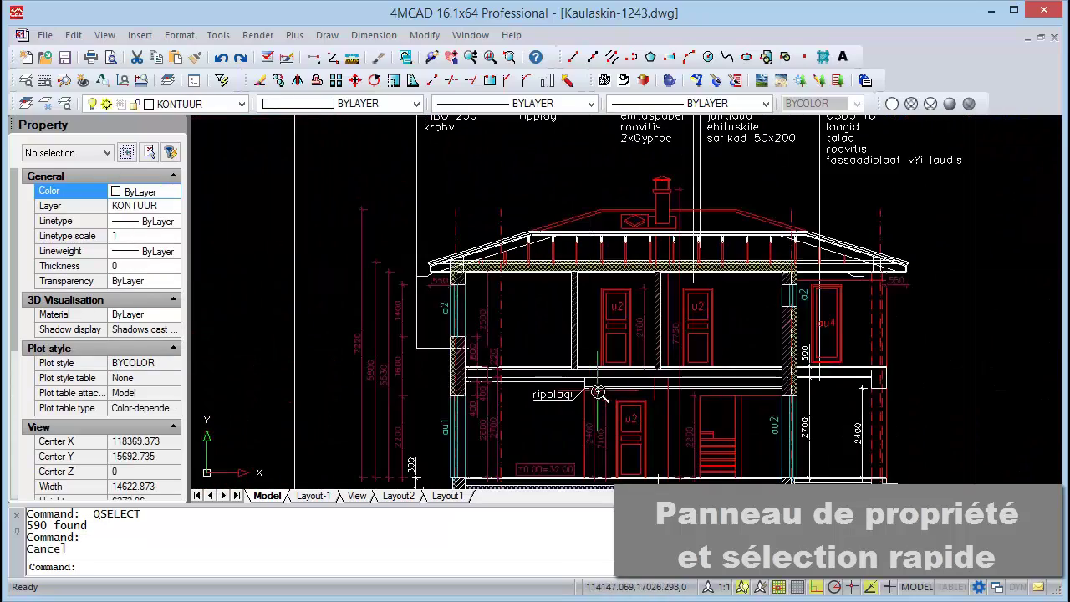
mouse_move(628, 330)
middle_mouse_down()
mouse_move(483, 331)
mouse_move(547, 335)
middle_mouse_up()
scroll(483, 330, "down", 3)
scroll(517, 316, "down", 3)
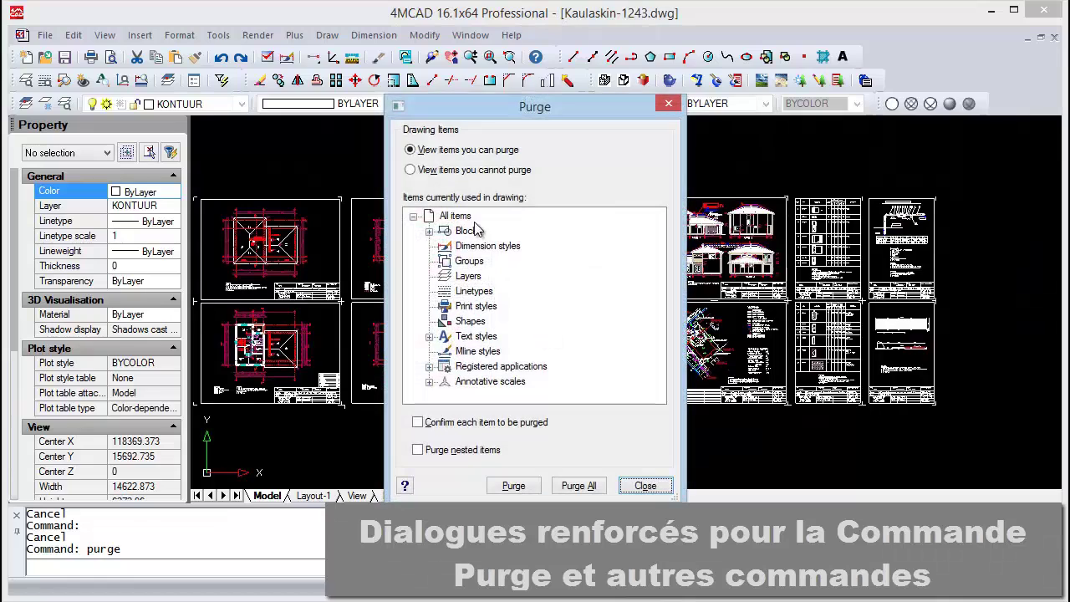
Inspect the Blocks, annotative scales and registered applications lists, then Purge All and close.
left_click(429, 232)
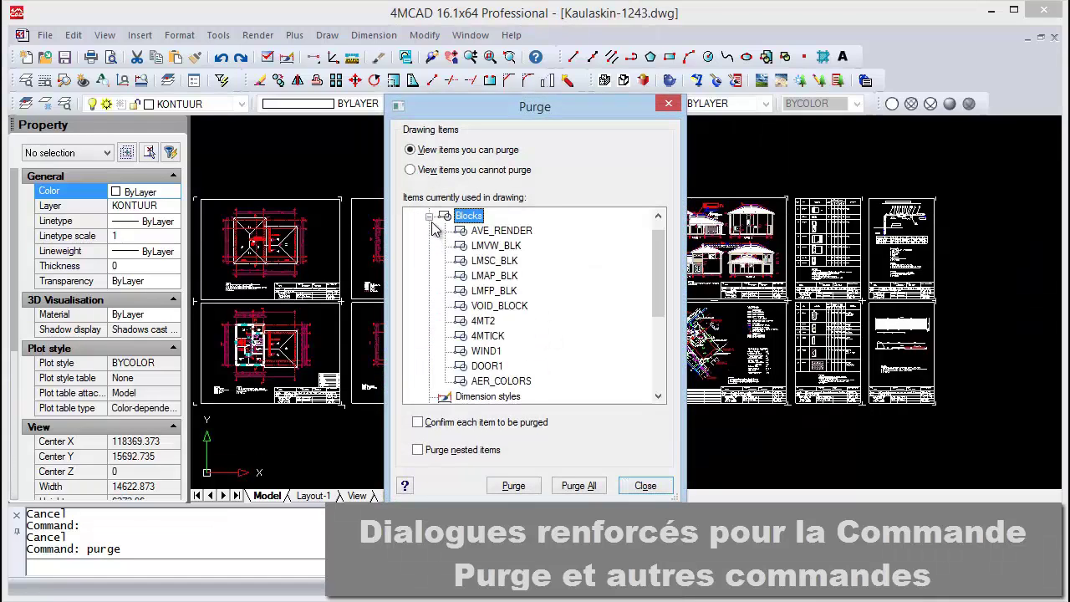
left_click(429, 216)
left_click(430, 381)
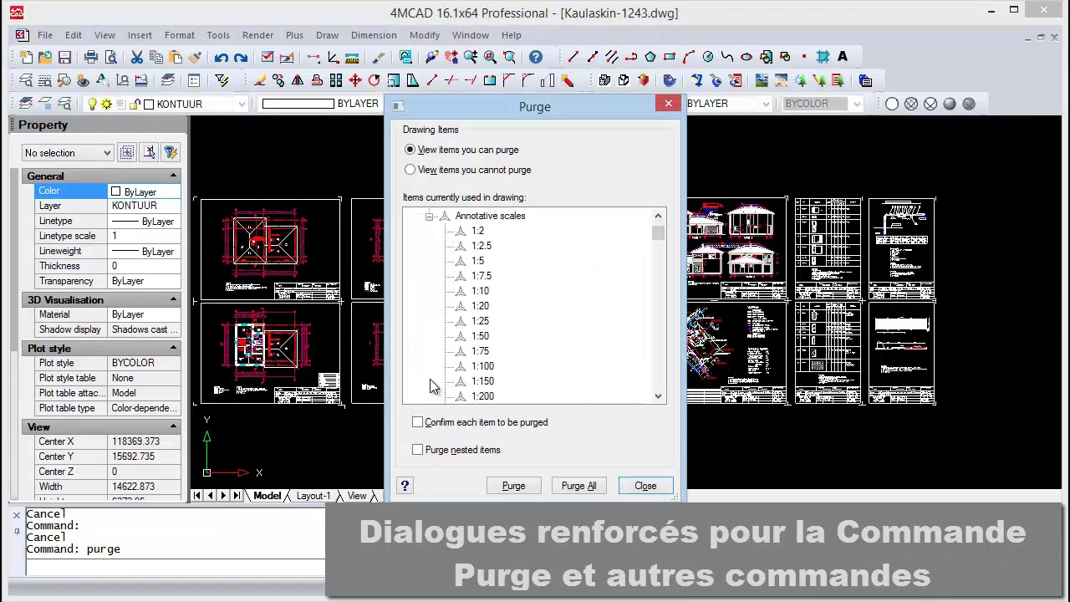
left_click(429, 215)
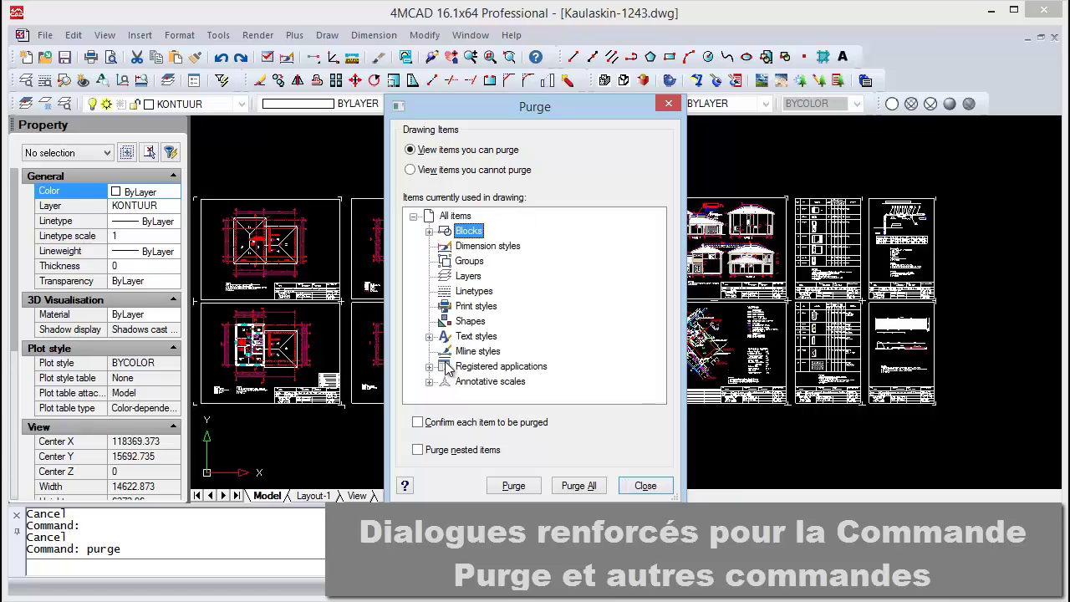
left_click(430, 367)
left_click(429, 215)
left_click(583, 487)
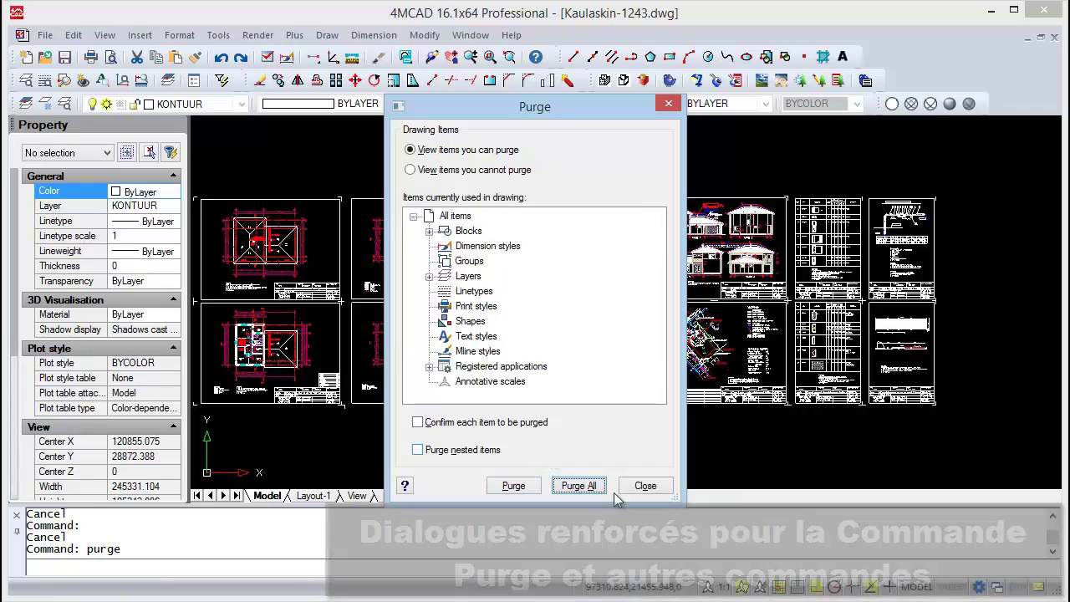
left_click(649, 486)
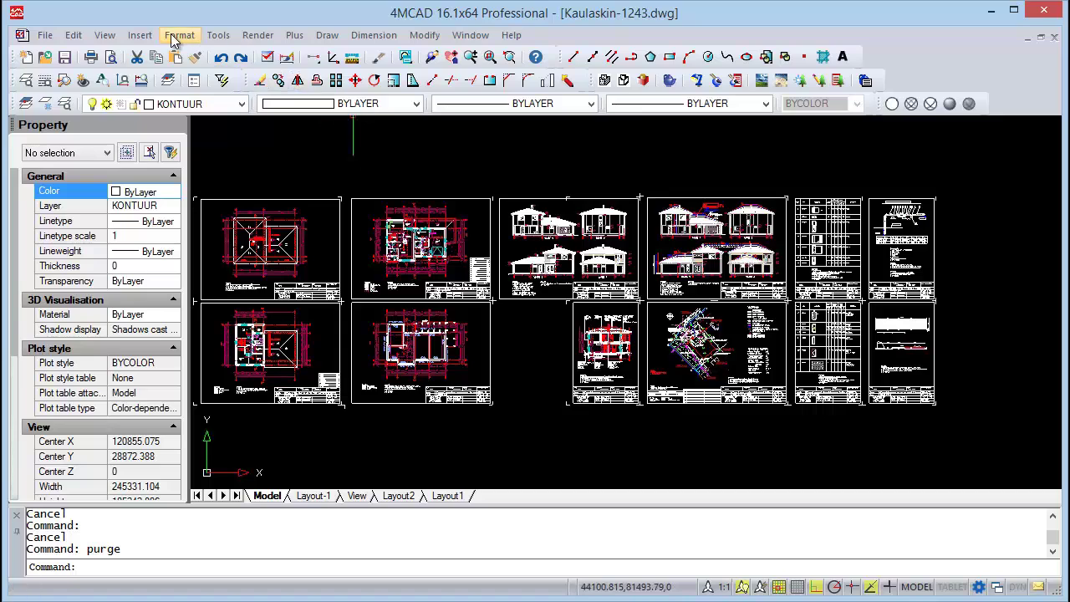
Free-orbit the sheets into a tilted view, then restore the 0,0,1 top viewpoint.
left_click(105, 35)
mouse_move(134, 153)
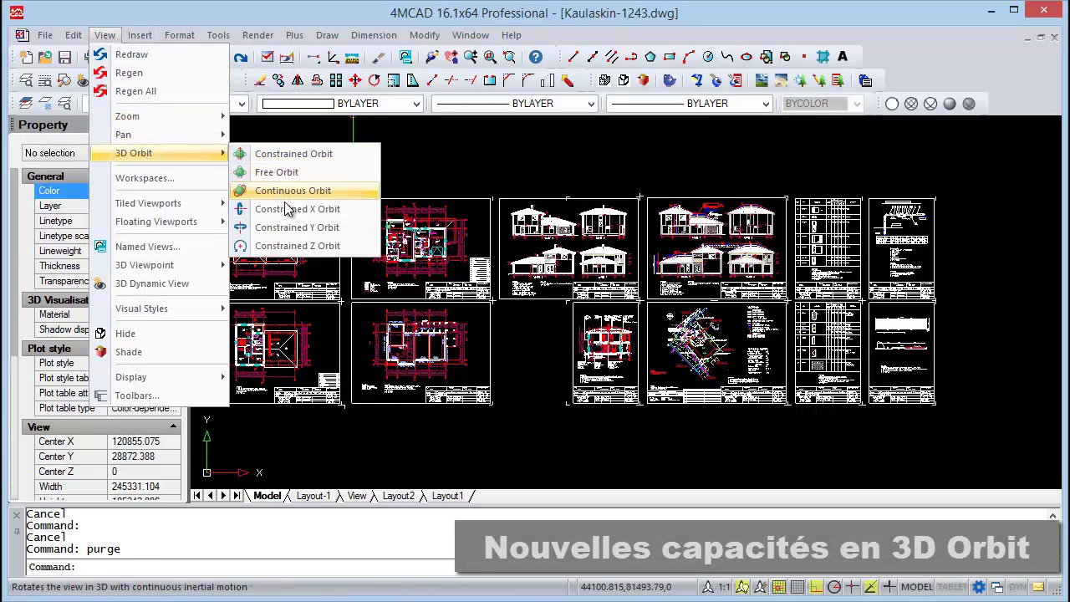
left_click(288, 153)
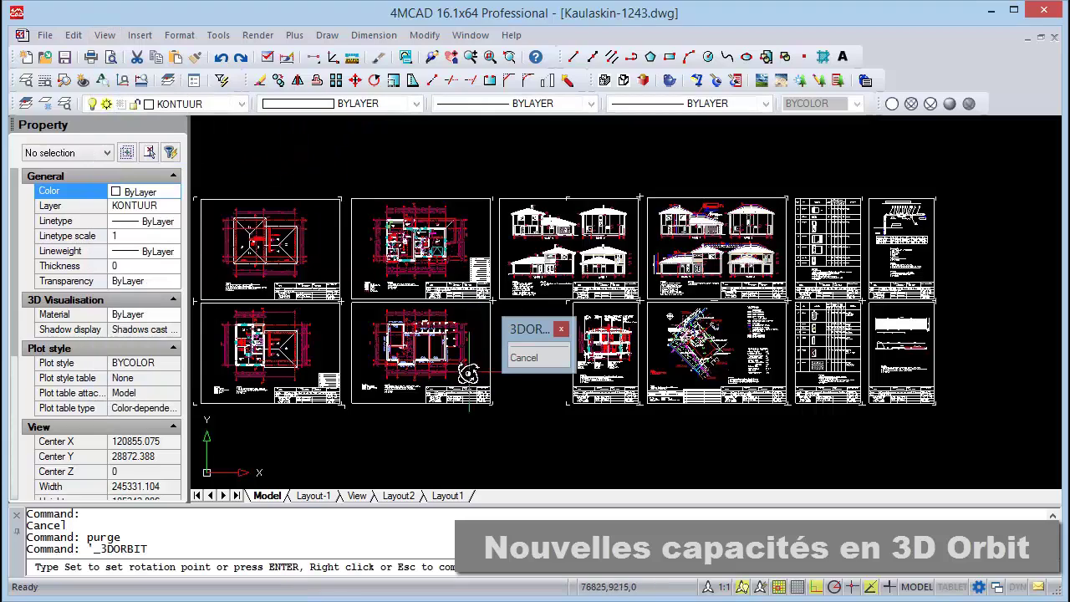
mouse_move(447, 371)
left_mouse_down()
mouse_move(481, 218)
mouse_move(444, 308)
left_mouse_up()
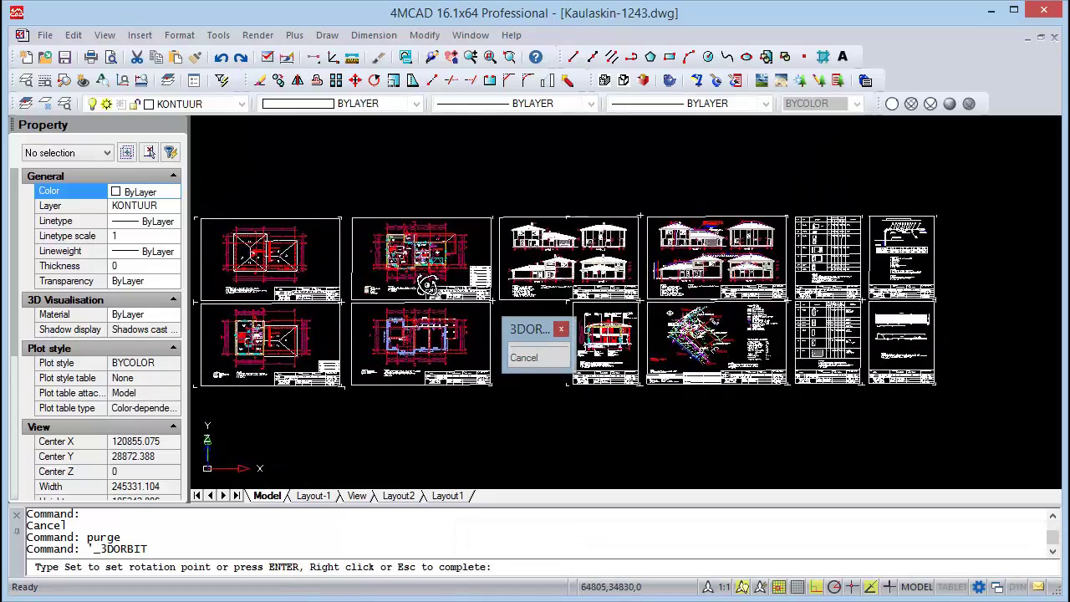
mouse_move(409, 61)
left_mouse_down()
mouse_move(416, 112)
mouse_move(407, 94)
left_mouse_up()
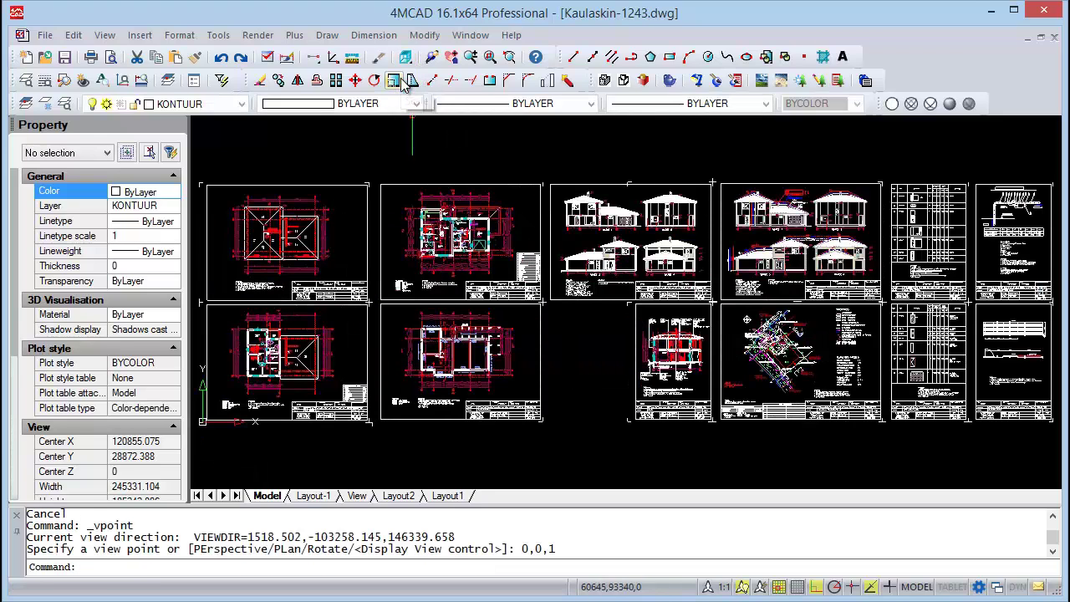
left_click(219, 35)
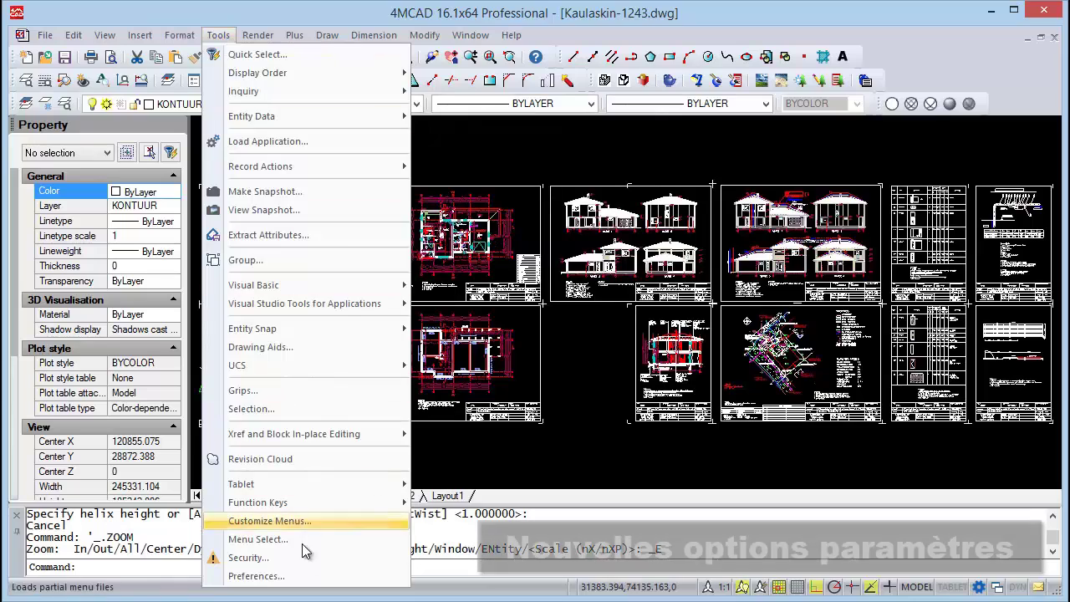
left_click(251, 576)
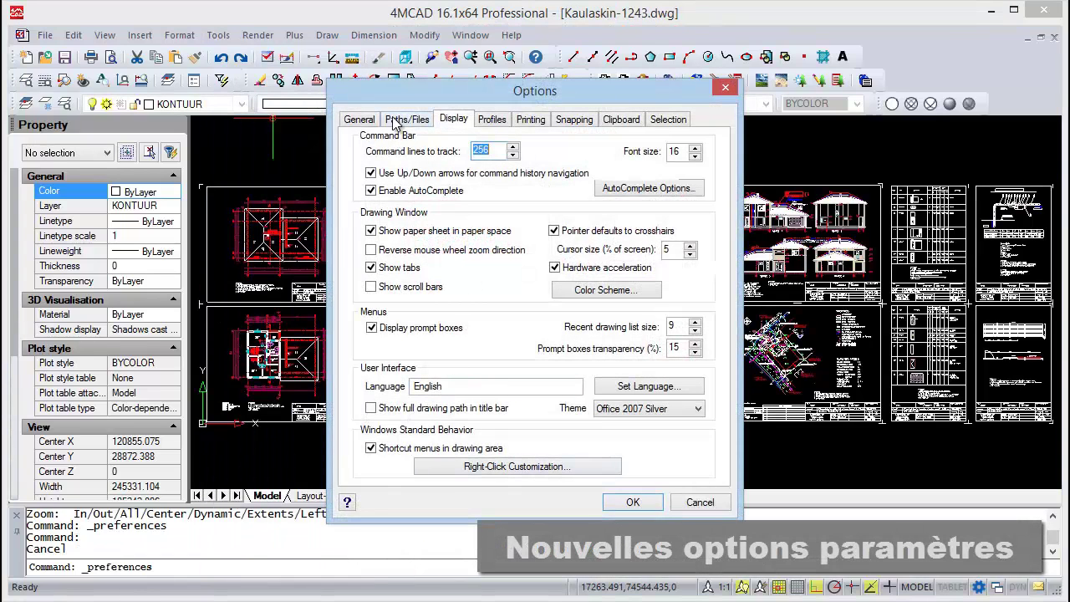
left_click(396, 122)
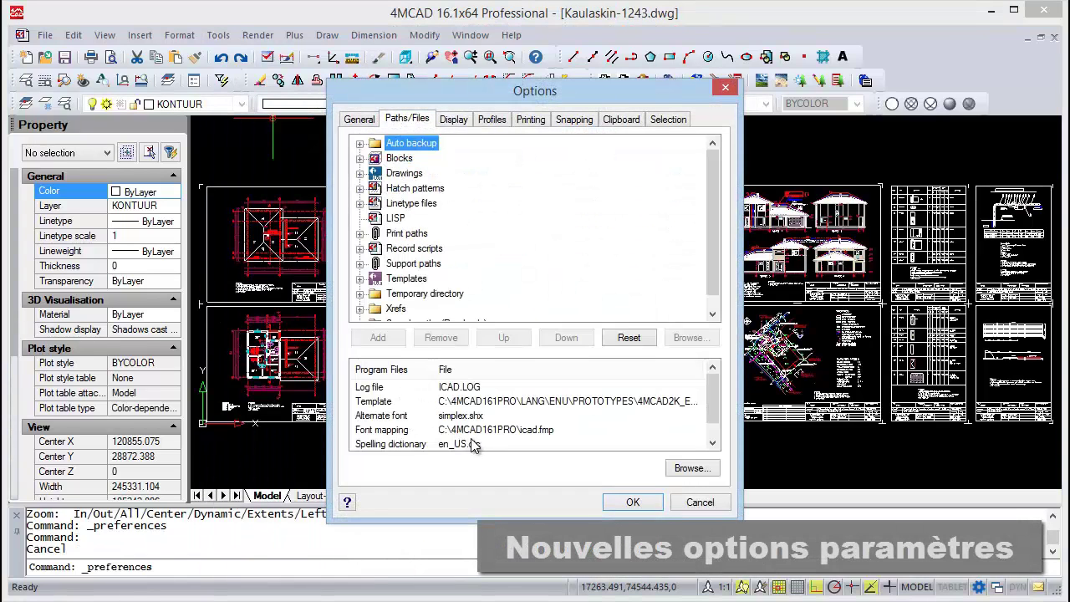
left_click(454, 119)
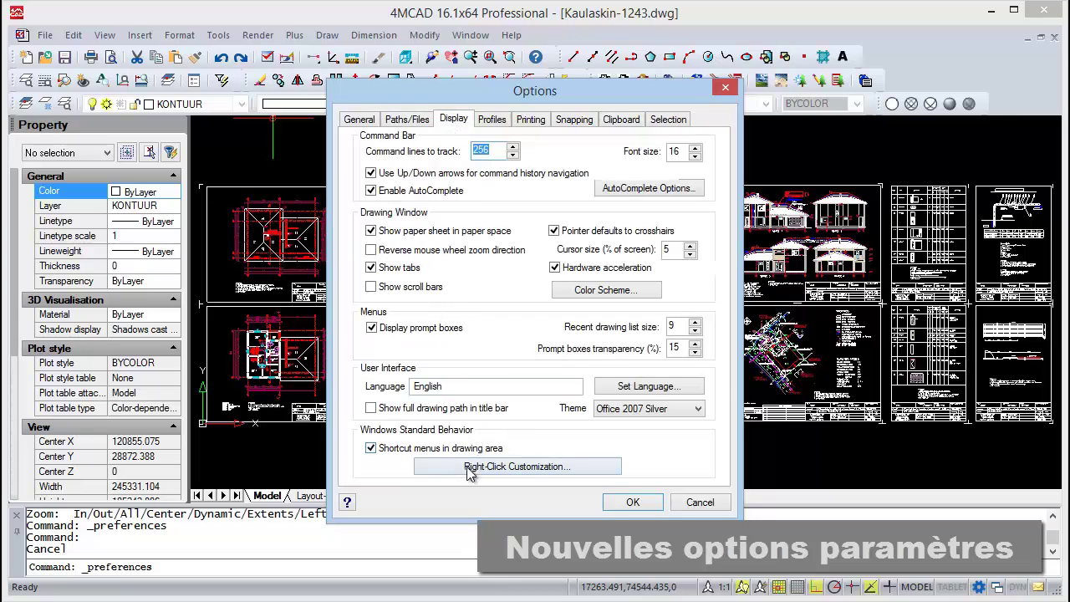
left_click(470, 470)
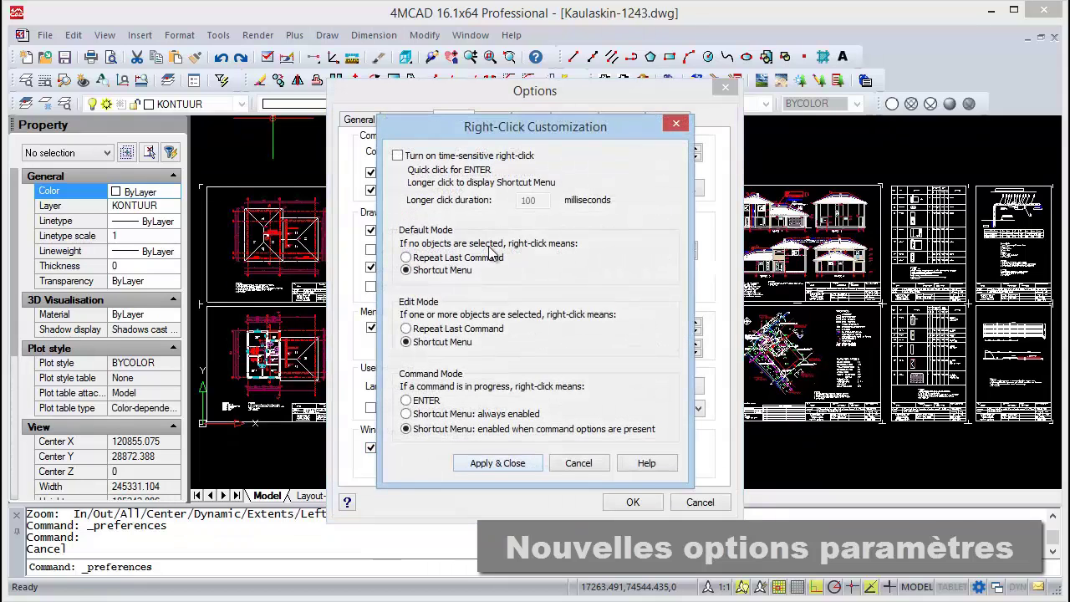
left_click(526, 465)
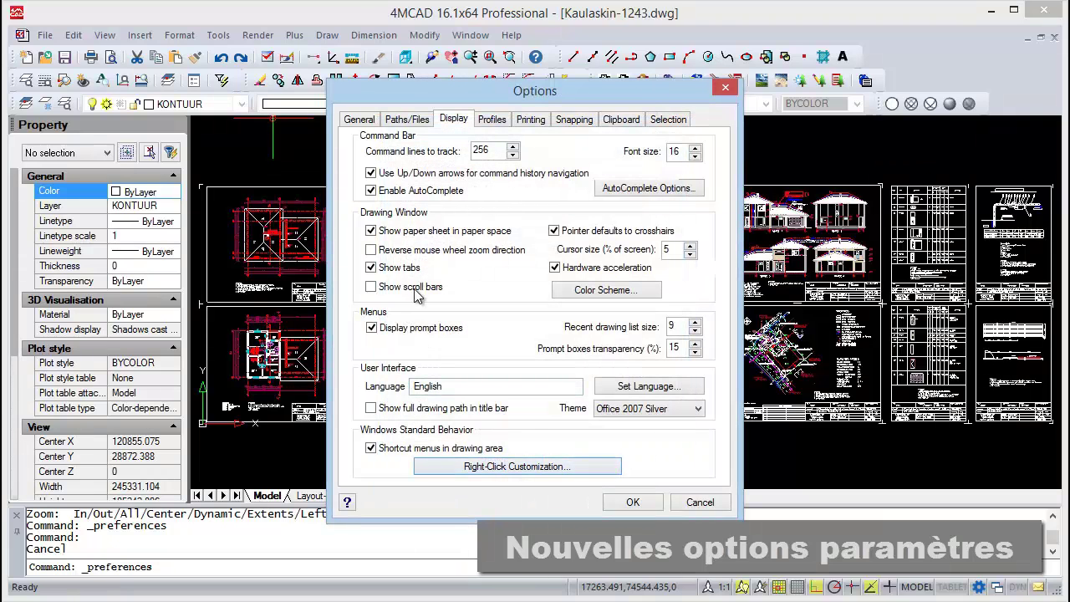
left_click(418, 328)
Draw a 3-turn helix beside the VAADE 3 door with base radius 570 and top radius 170.
left_click(631, 504)
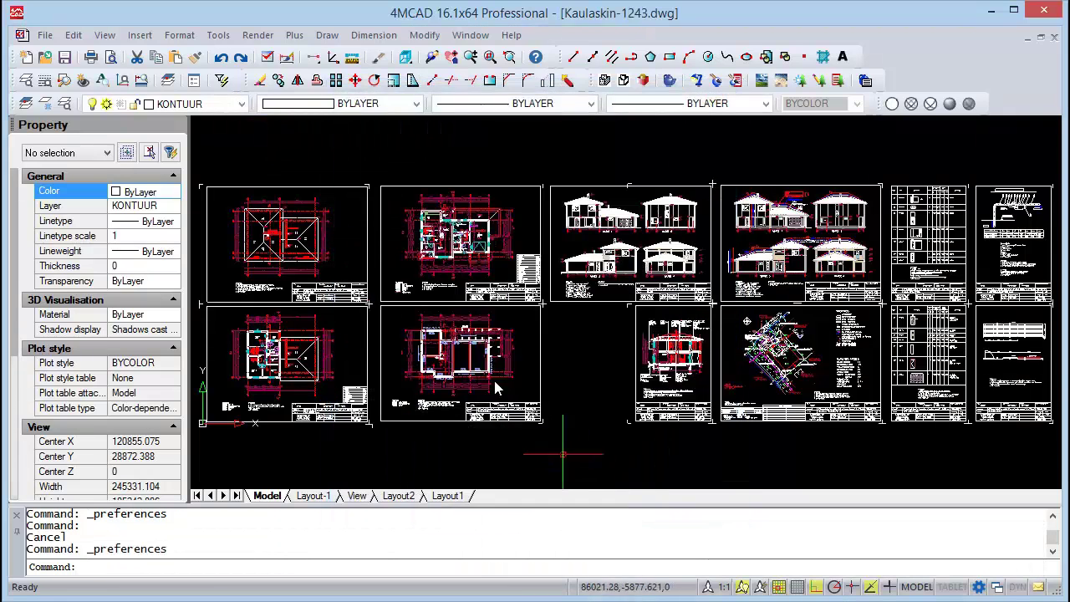
left_click(326, 37)
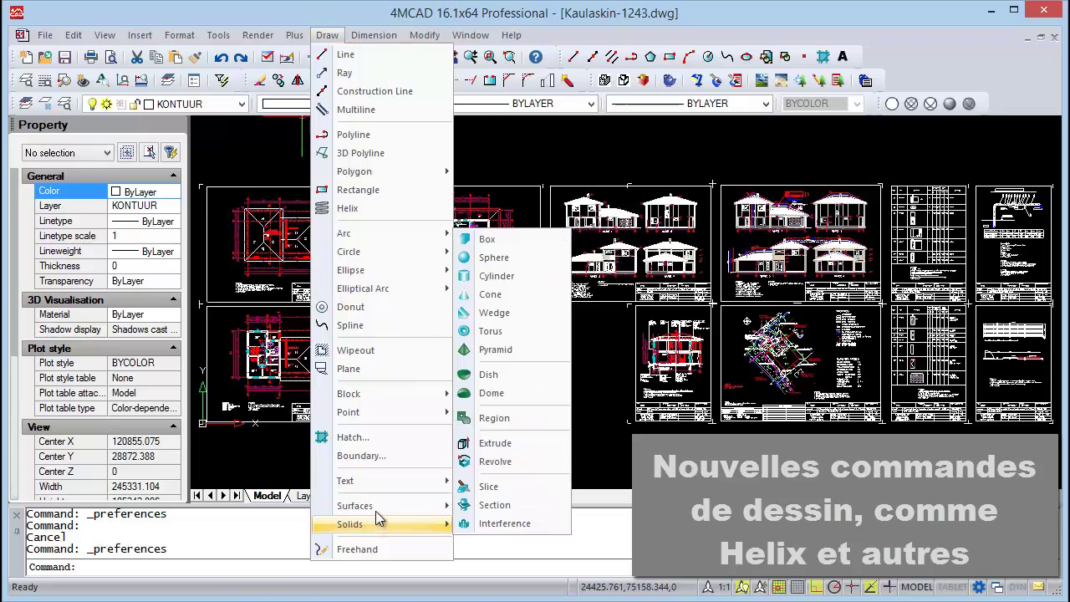
mouse_move(354, 506)
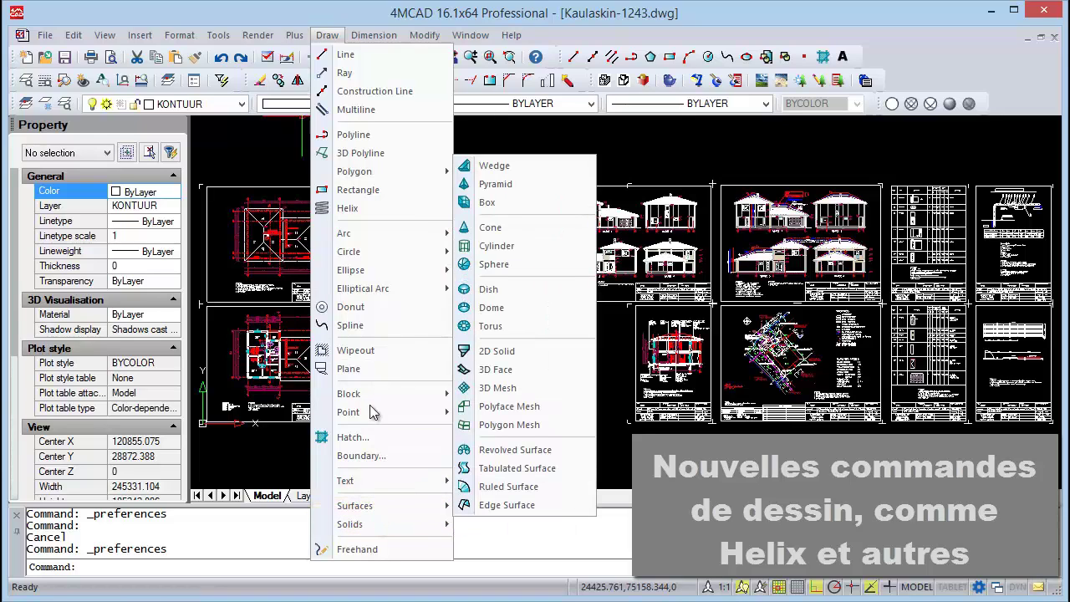
left_click(354, 209)
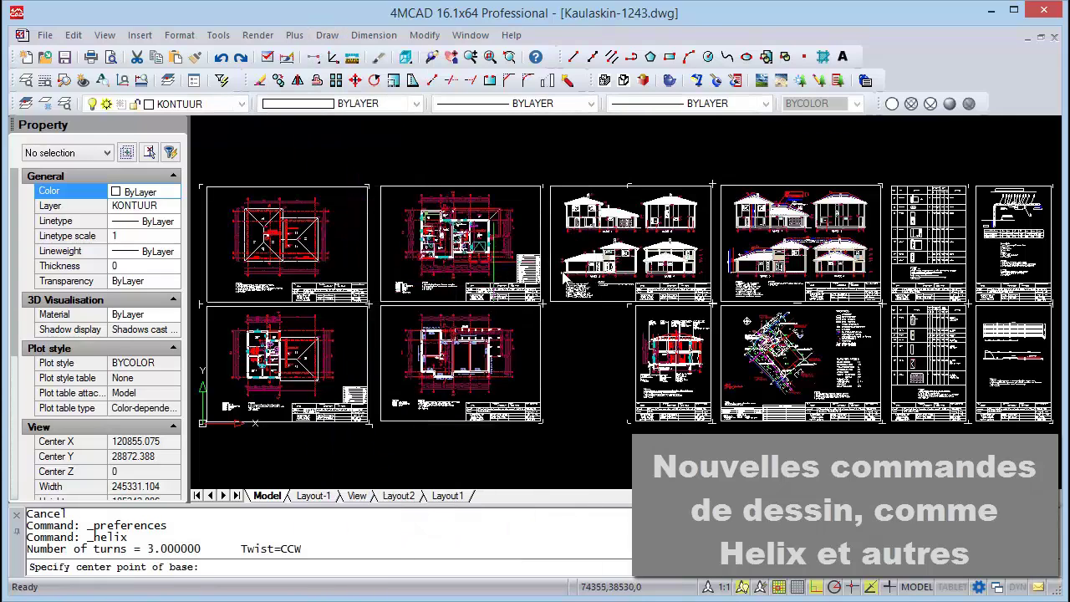
scroll(577, 282, "up", 3)
scroll(586, 284, "up", 3)
scroll(582, 331, "up", 3)
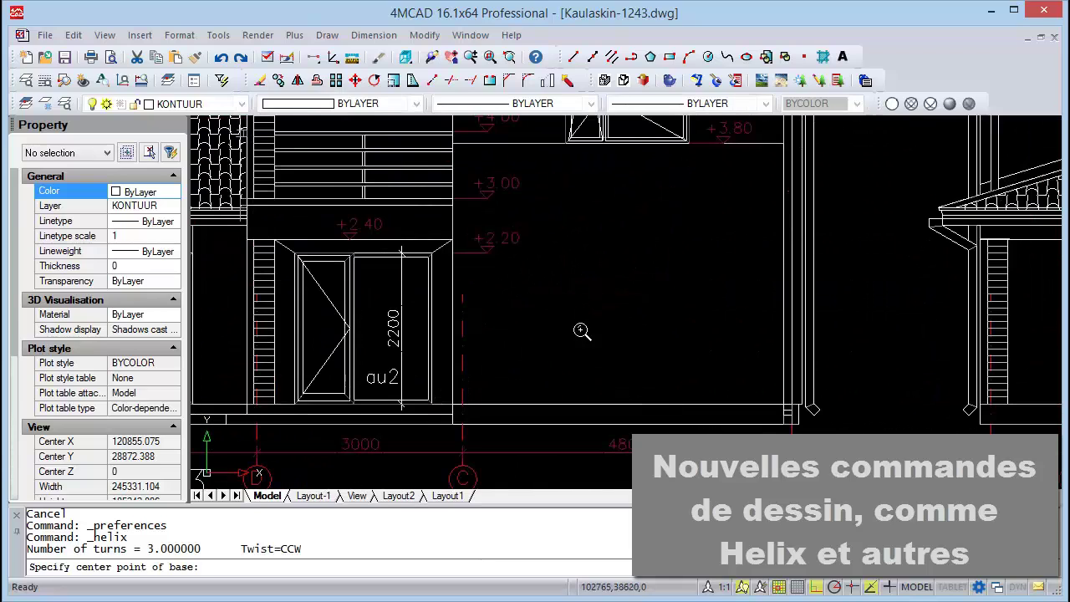
left_click(530, 361)
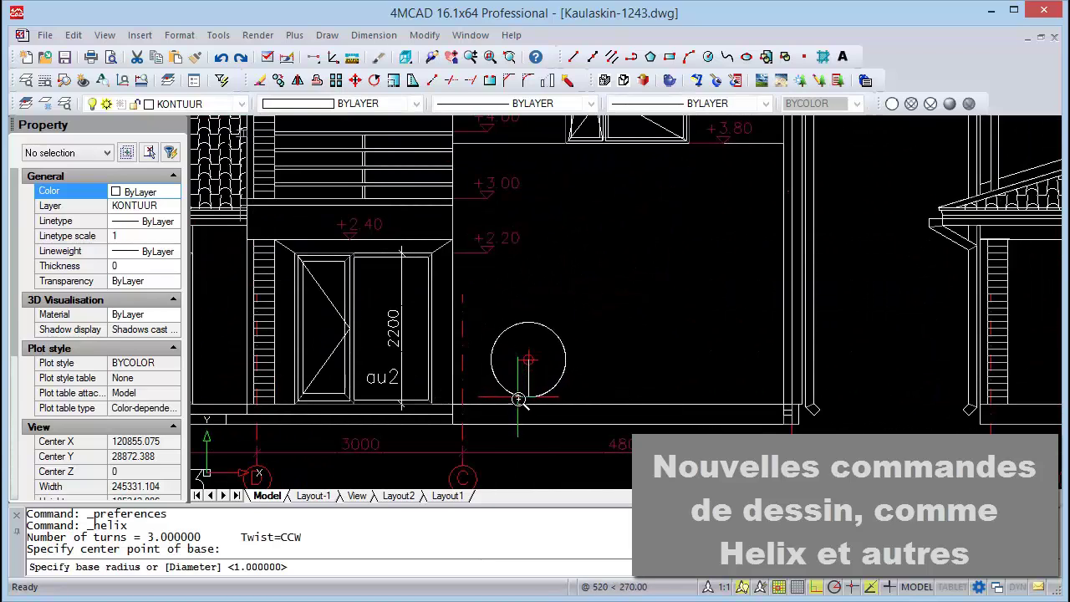
left_click(495, 362)
left_click(517, 369)
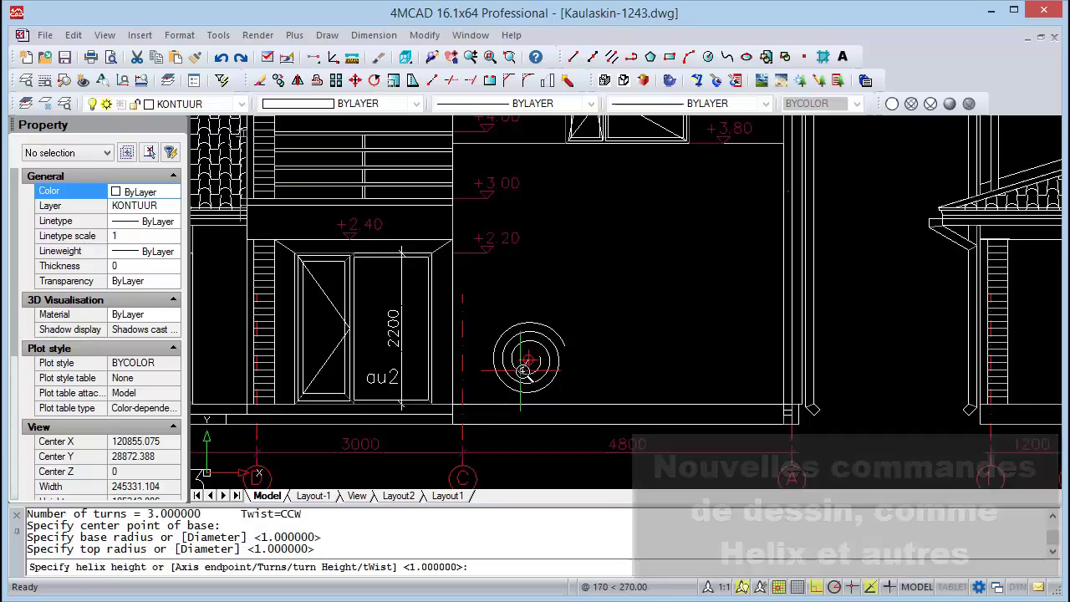
left_click(566, 366)
Select the new helix and move it onto layer LAUD.
scroll(643, 307, "down", 2)
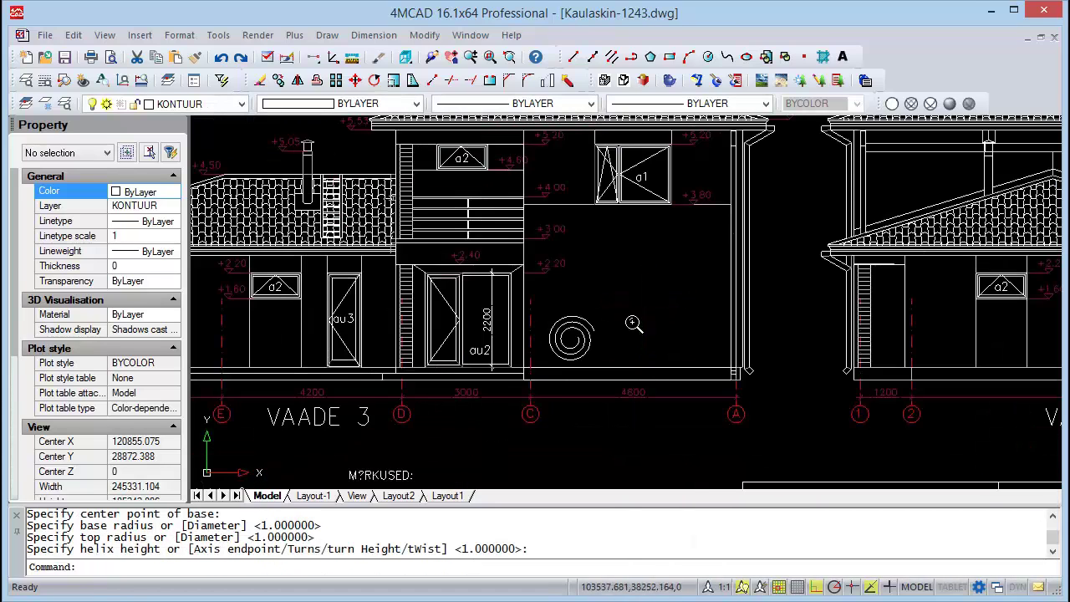
scroll(634, 325, "up", 2)
left_click(569, 354)
left_click(545, 310)
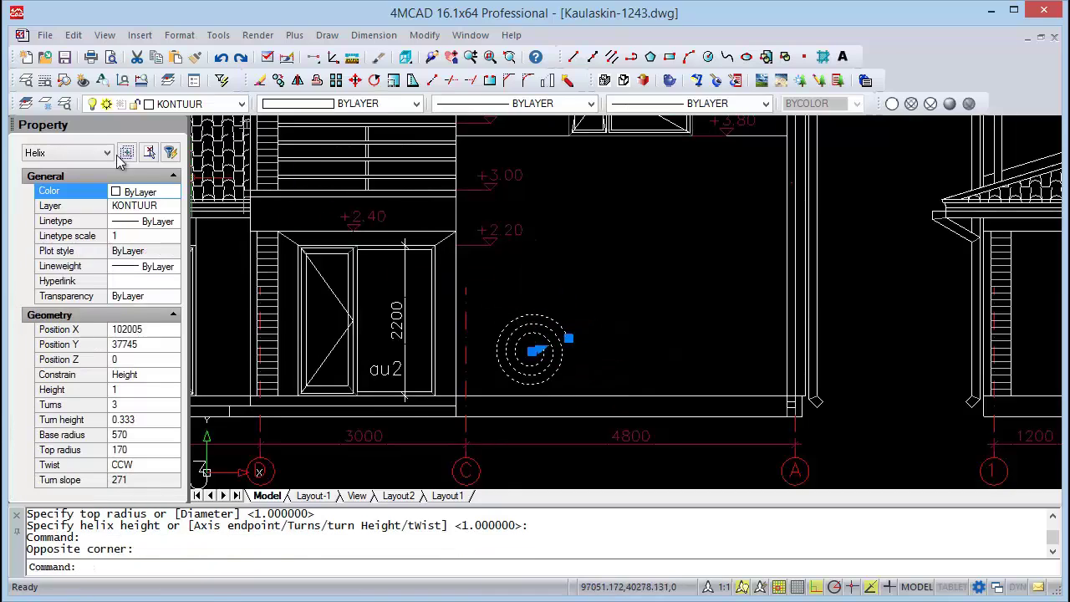
left_click(147, 207)
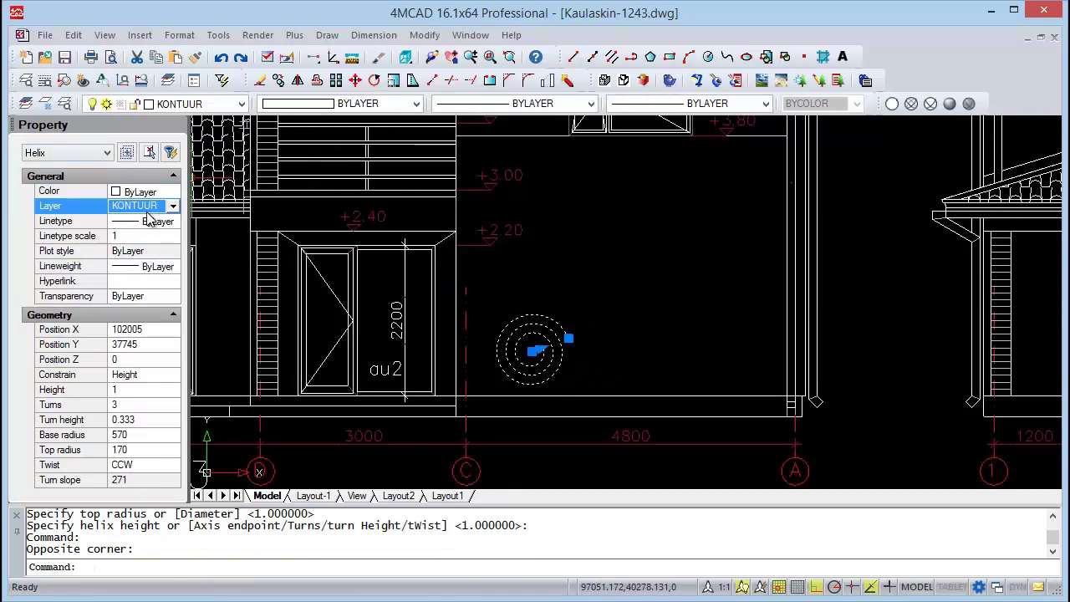
left_click(150, 207)
left_click(150, 290)
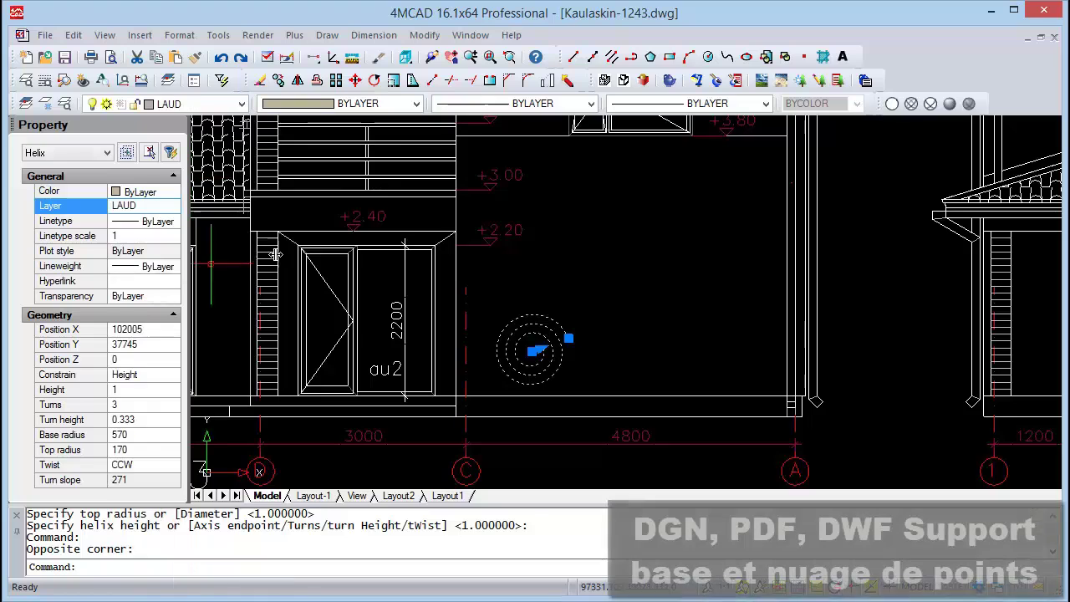
key("Escape")
scroll(636, 313, "down", 2)
Check the file types offered for attaching a point cloud, then cancel.
scroll(636, 312, "down", 3)
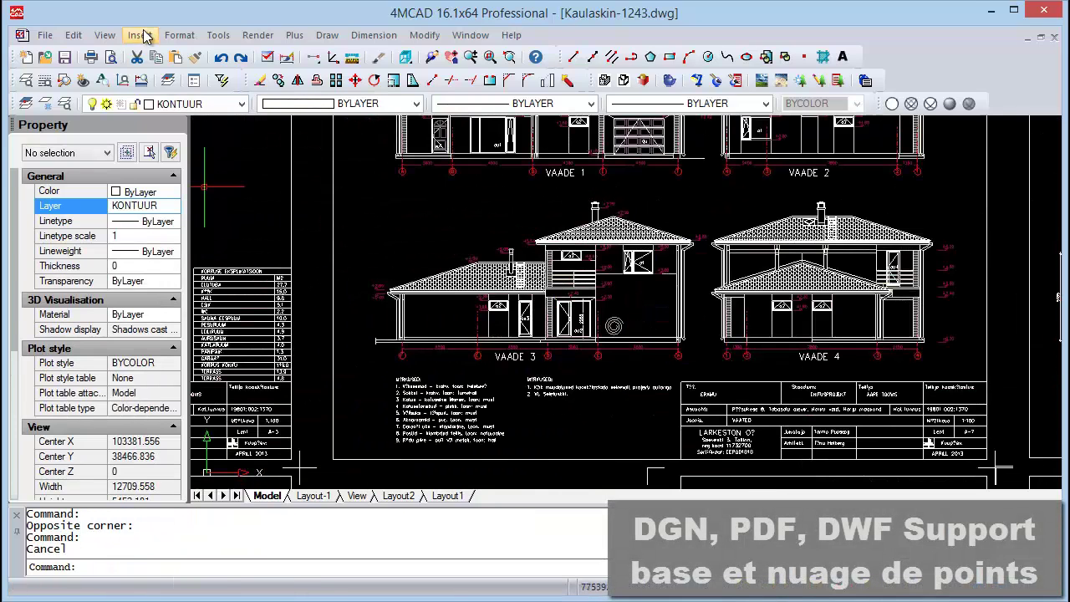
left_click(140, 34)
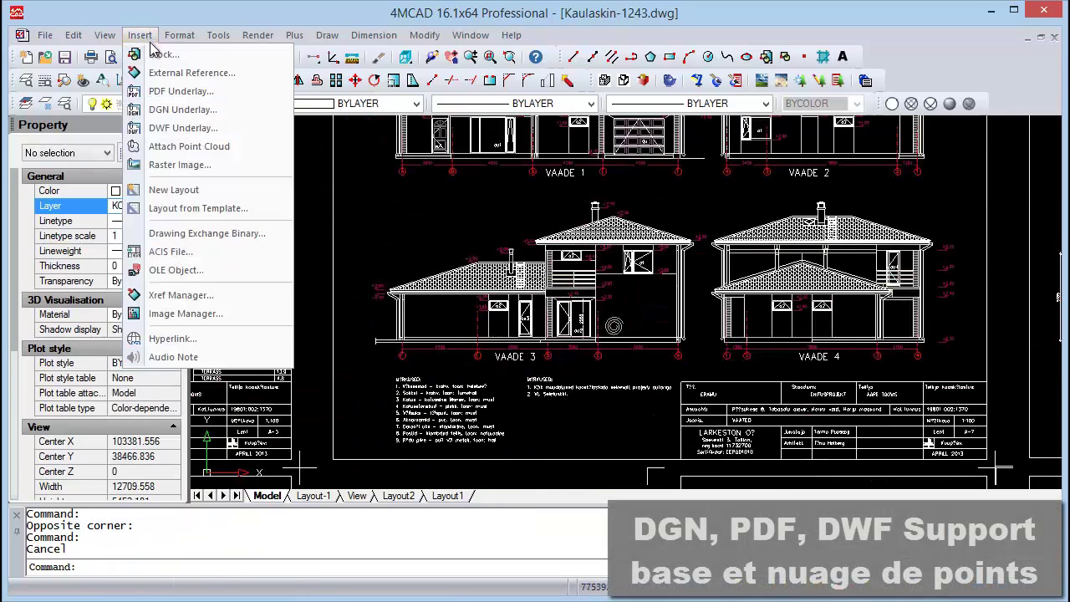
left_click(186, 146)
left_click(516, 488)
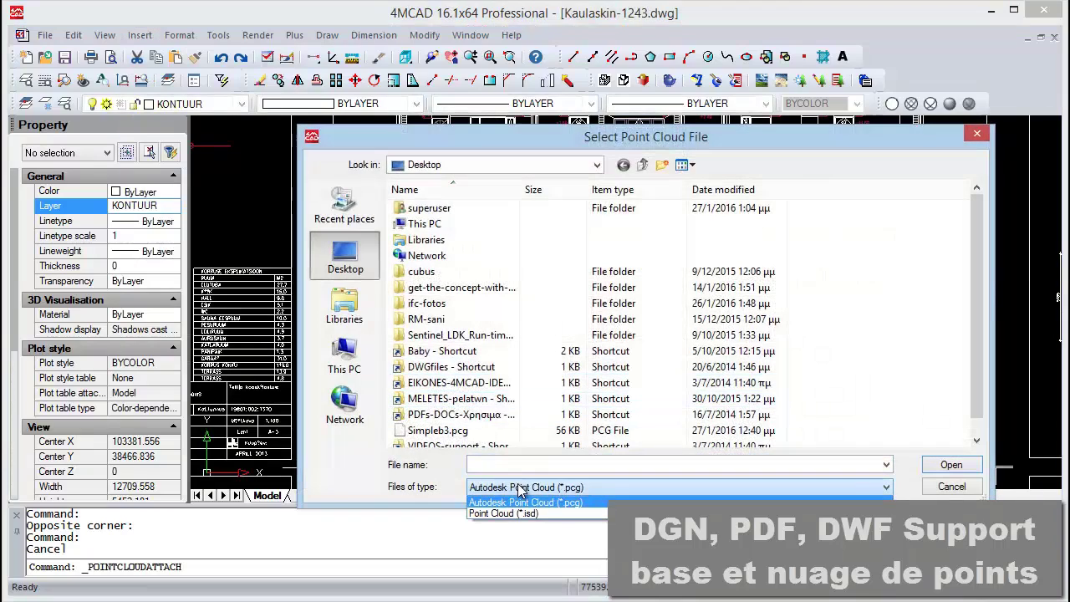
key("Escape")
key("Escape")
Open the DGN underlay file chooser on the Desktop and review its DGN file types.
left_click(140, 35)
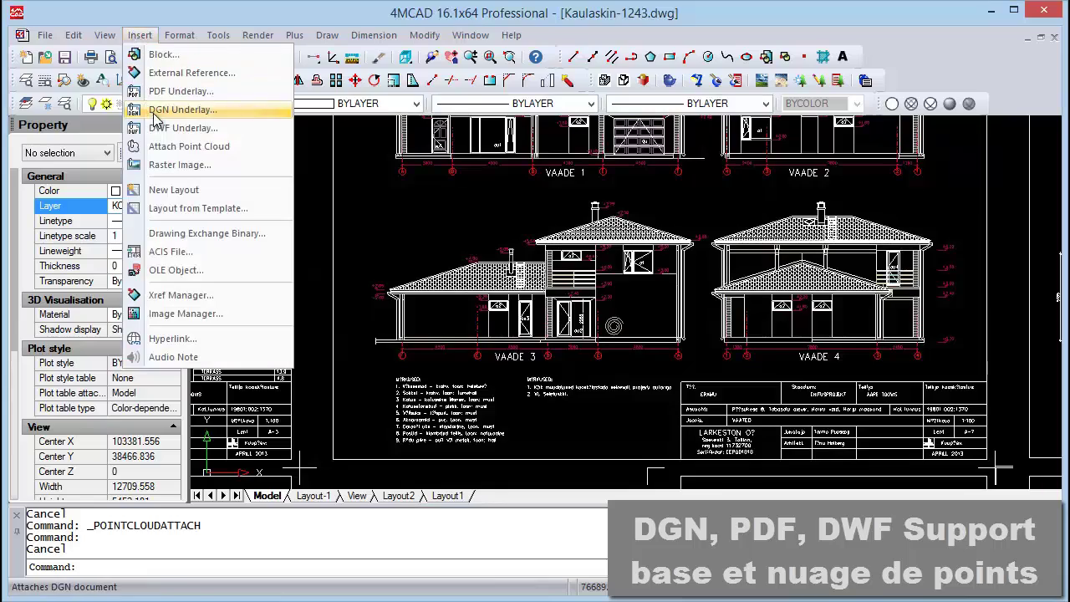
left_click(168, 109)
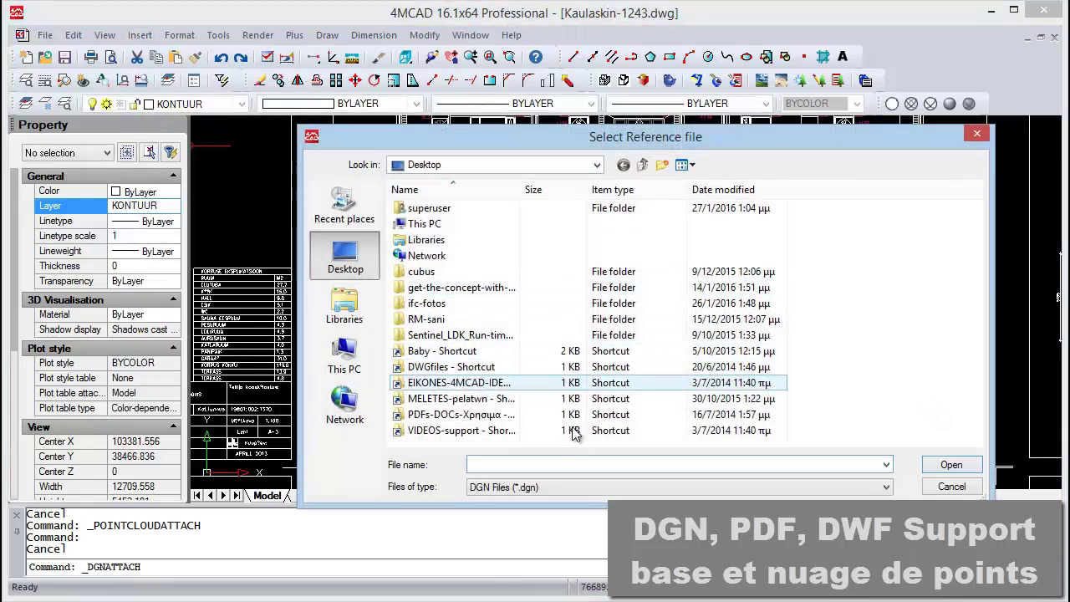
left_click(545, 493)
key("Escape")
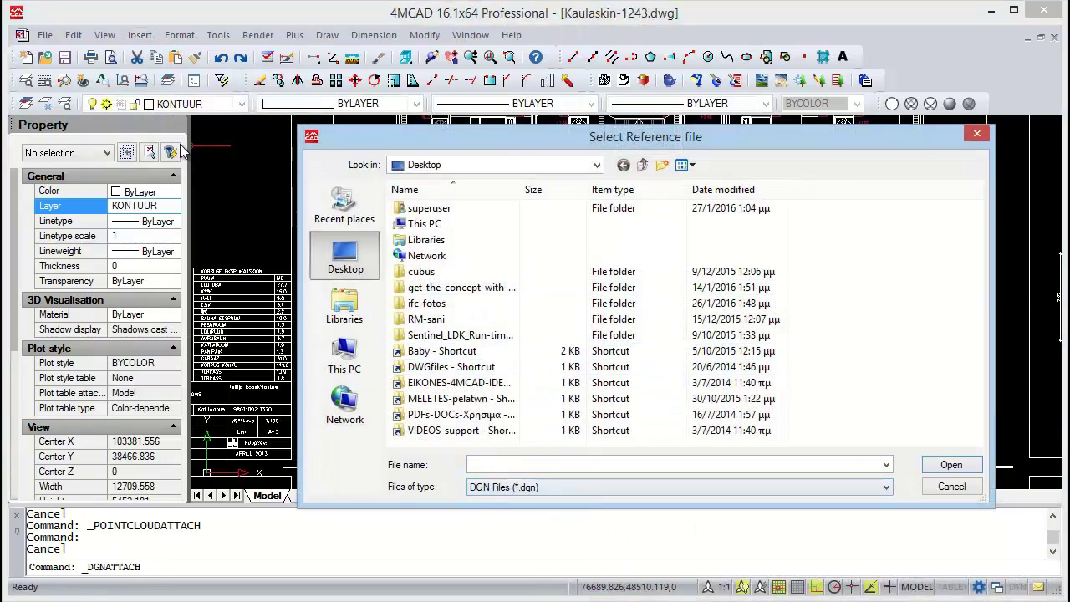
key("Escape")
left_click(45, 35)
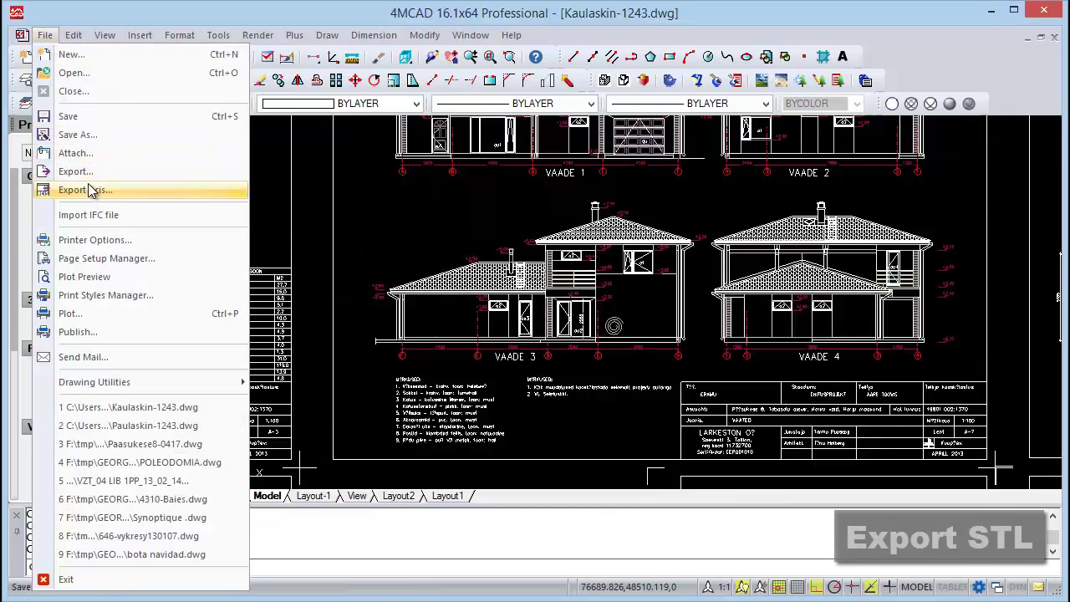
Save a Stereolithography (*.stl) export named Kaulaskin-1243.stl on the Desktop.
left_click(67, 173)
left_click(573, 483)
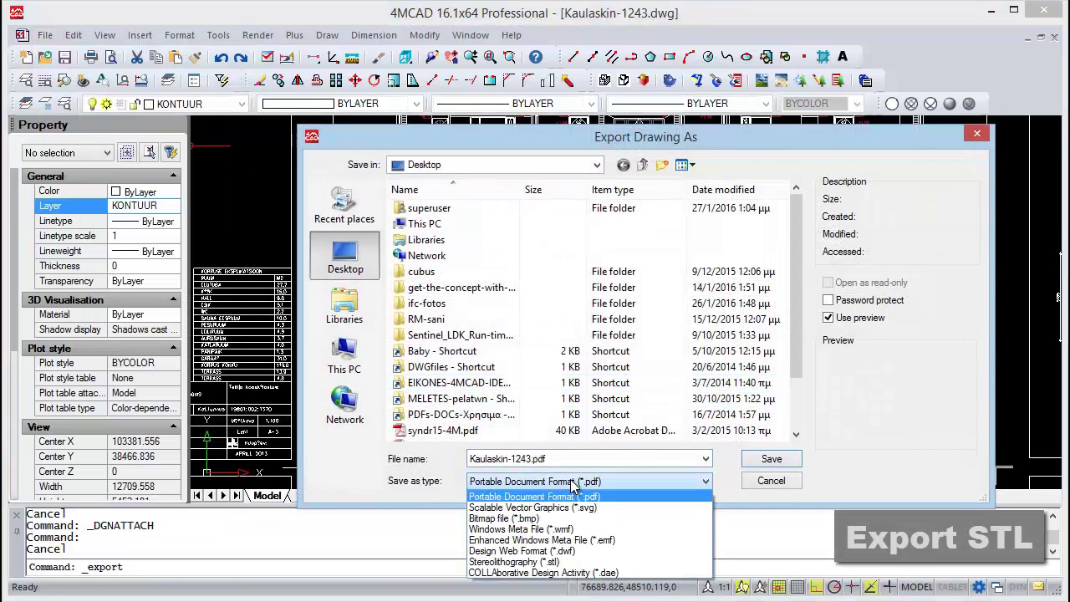
left_click(586, 562)
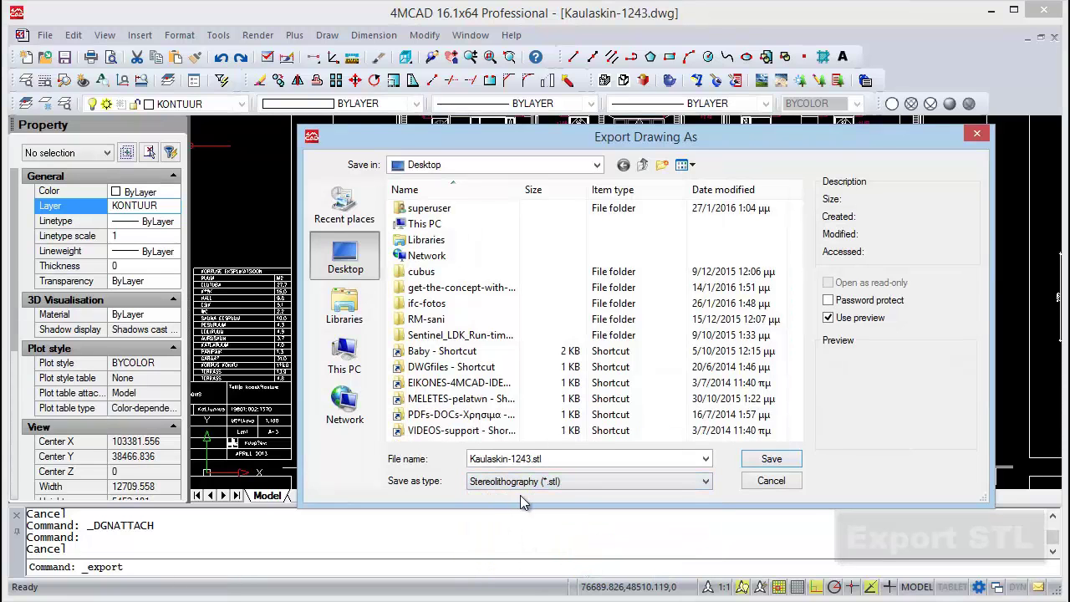
key("Return")
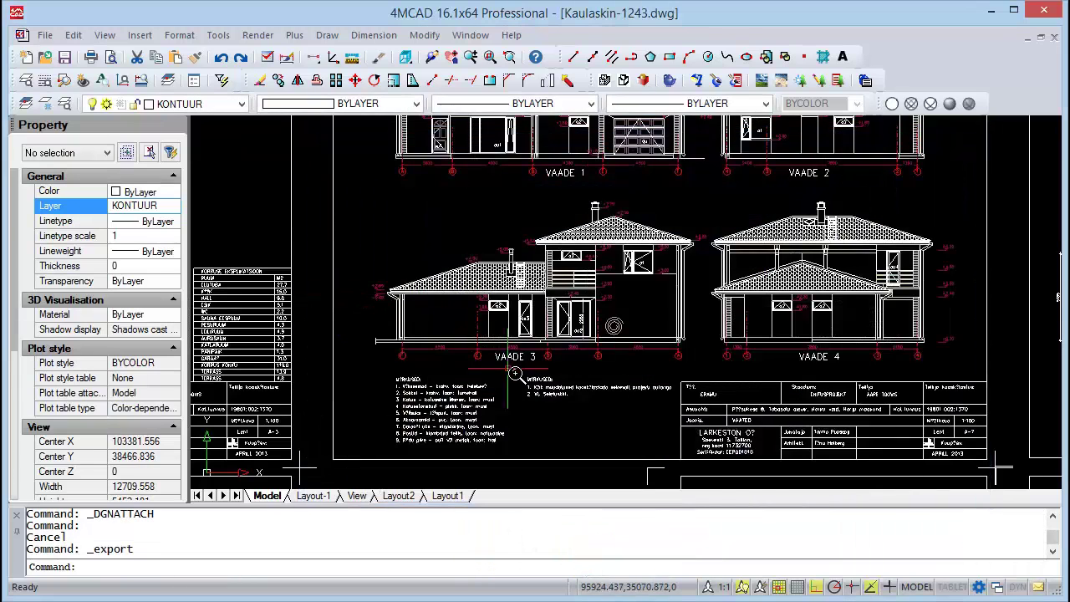
Start Publish and set the output location to the Desktop in the publish options.
left_click(22, 36)
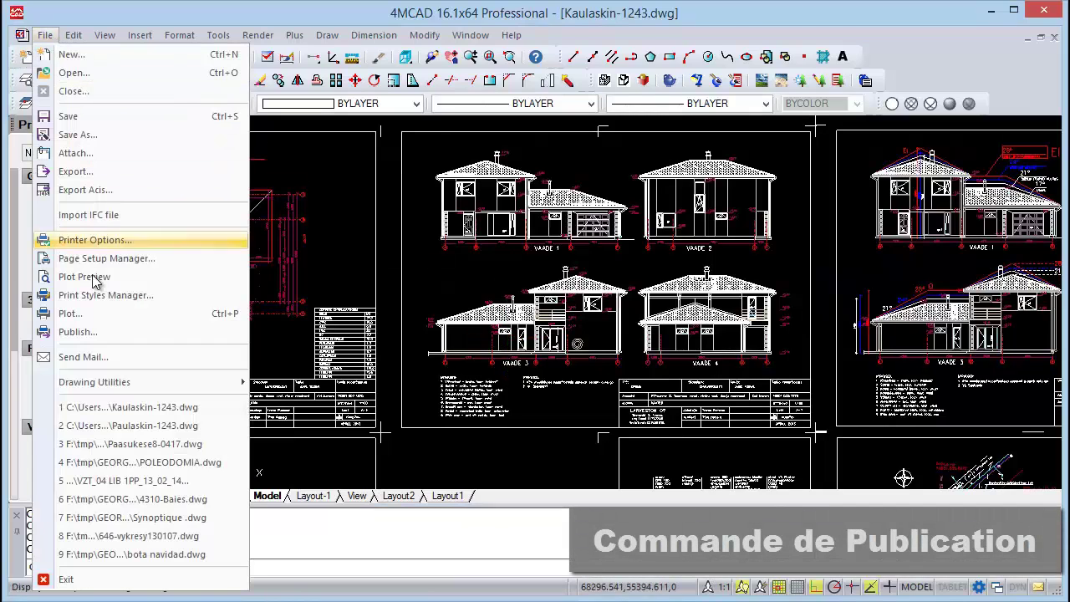
left_click(89, 338)
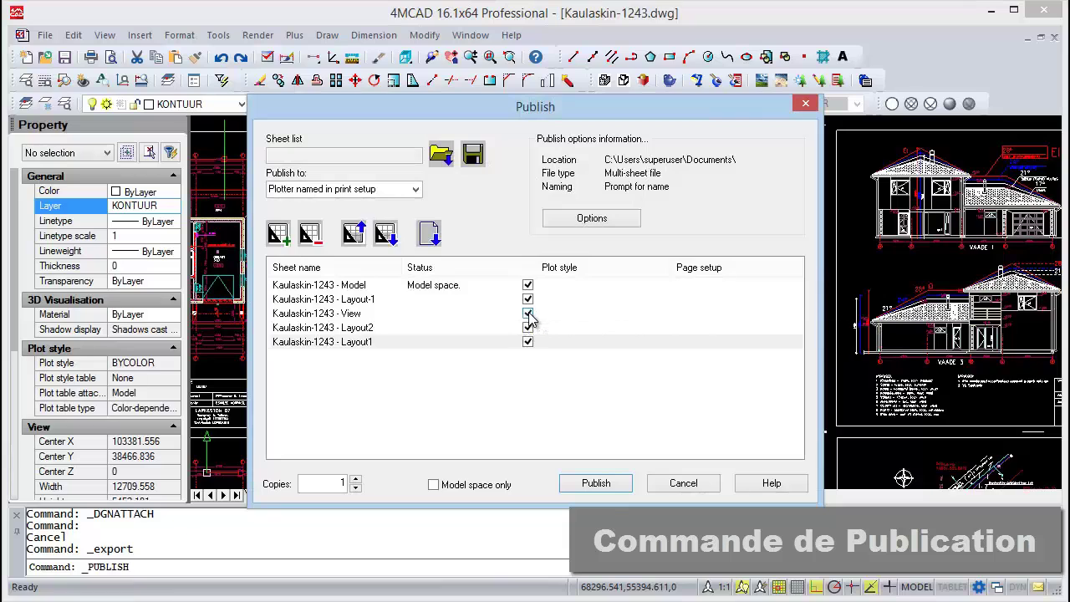
left_click(592, 222)
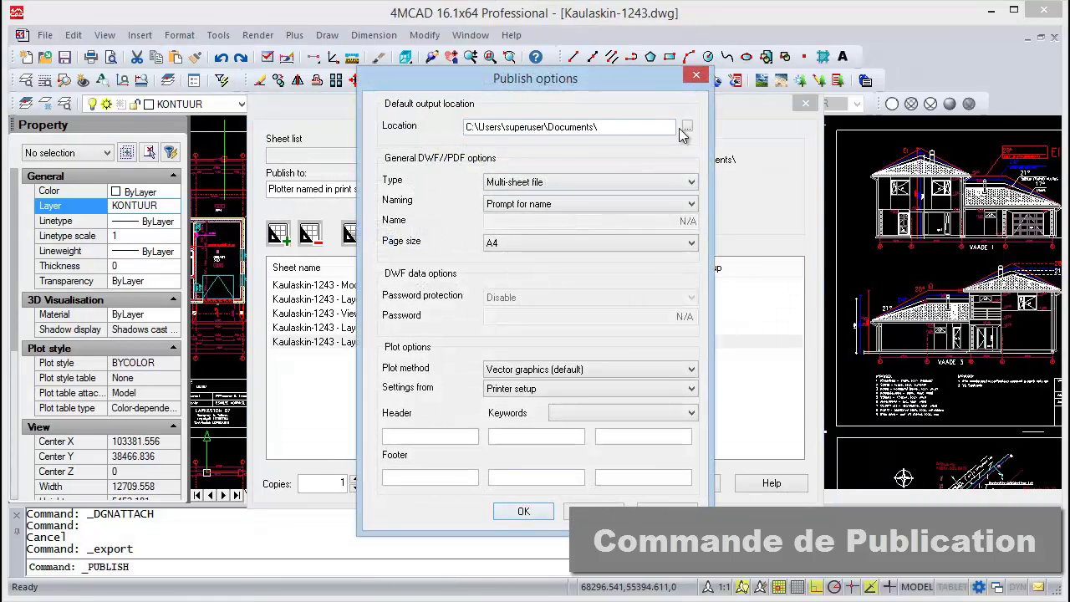
left_click(685, 127)
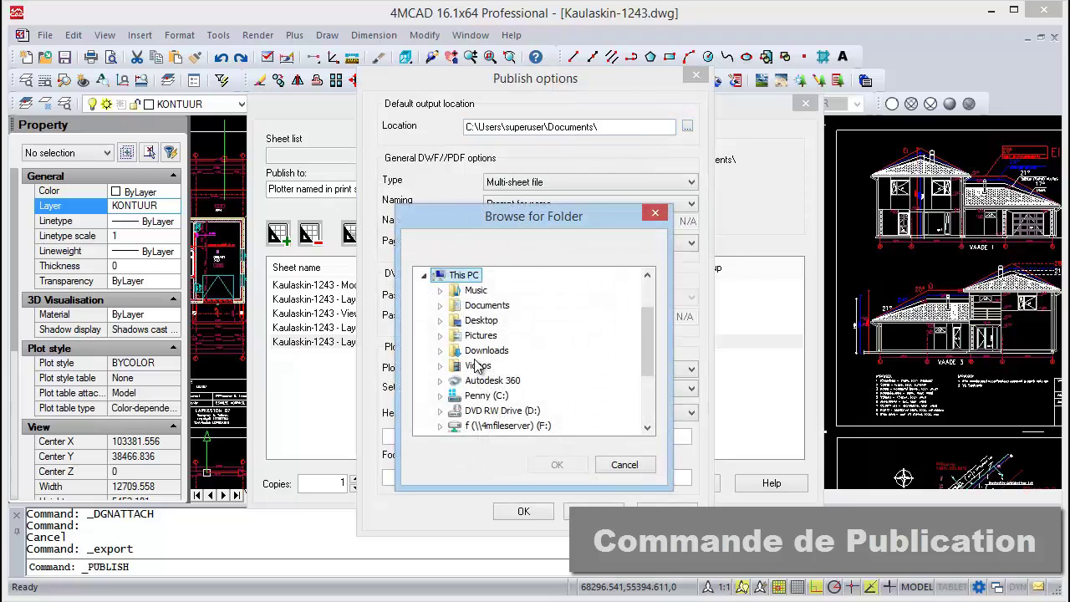
left_click(554, 466)
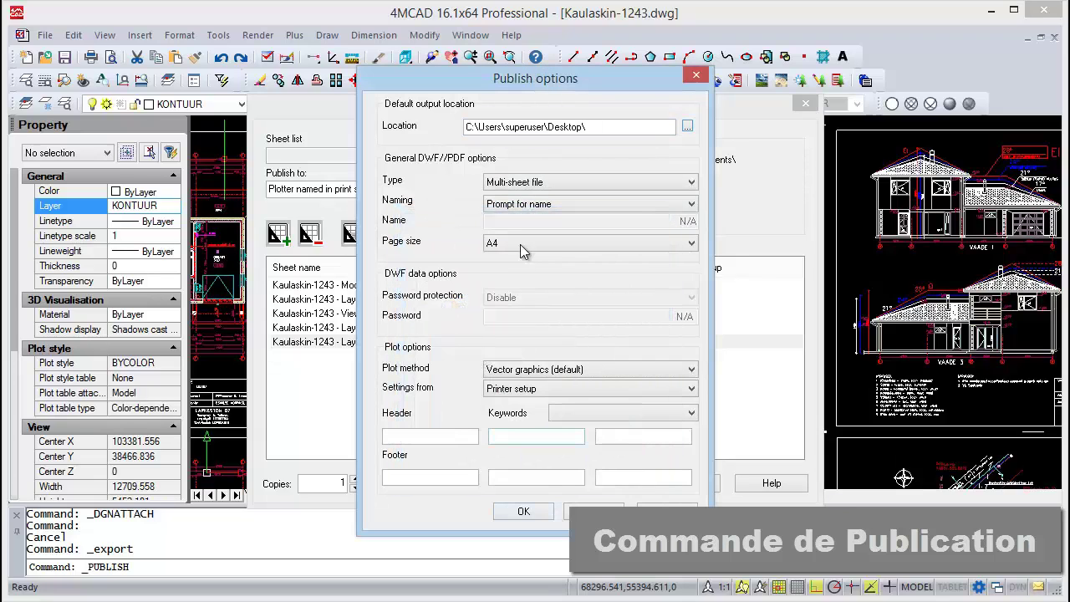
left_click(523, 513)
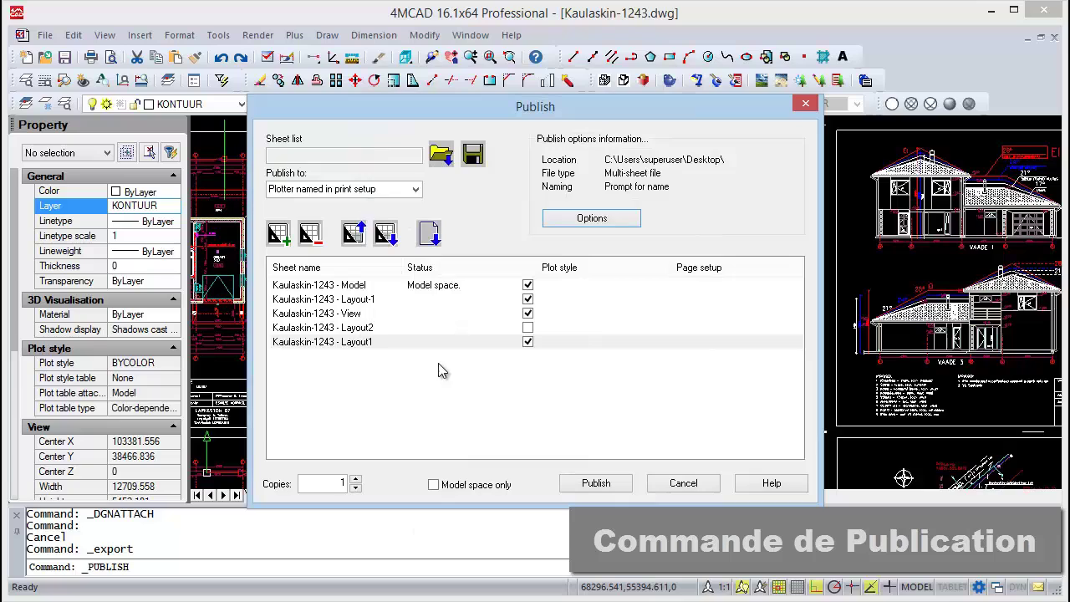
Publish the checked sheets to PDF as Kaulaskin-1243.pdf and open the result.
left_click(376, 189)
left_click(415, 190)
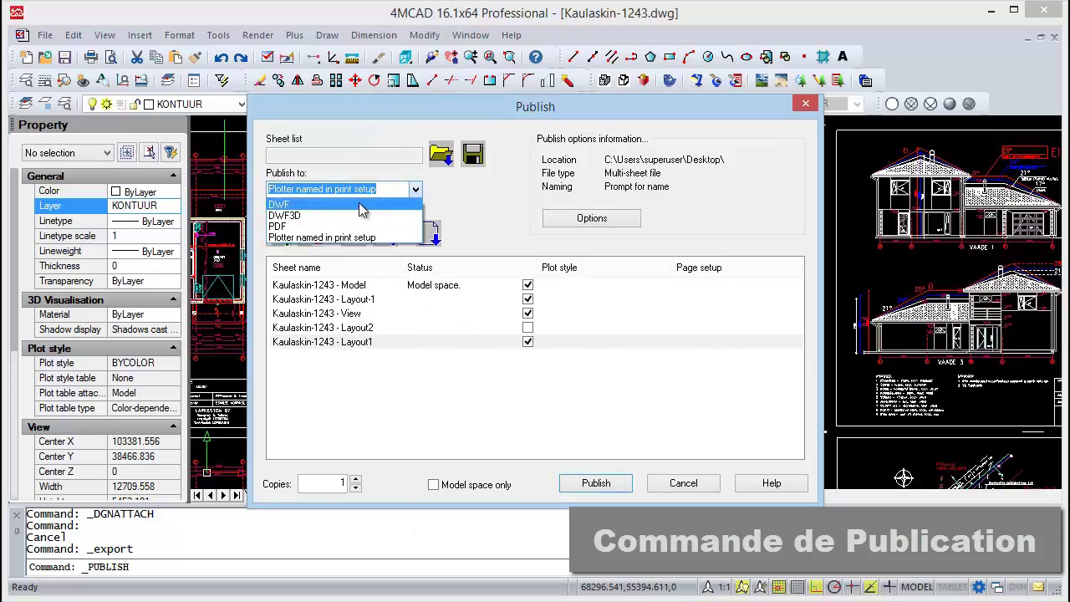
left_click(318, 227)
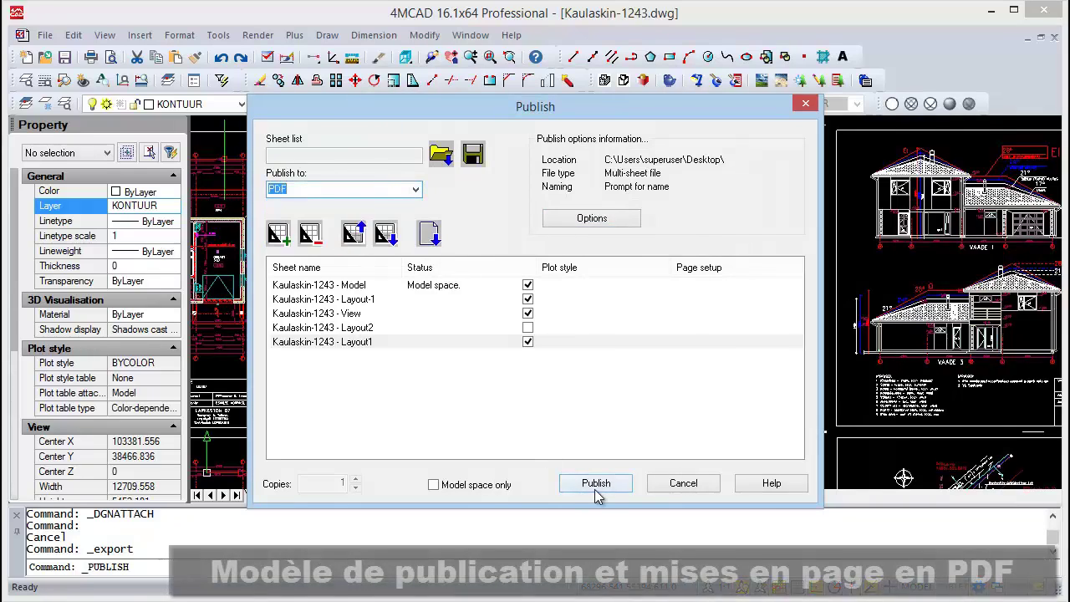
left_click(595, 484)
left_click(953, 465)
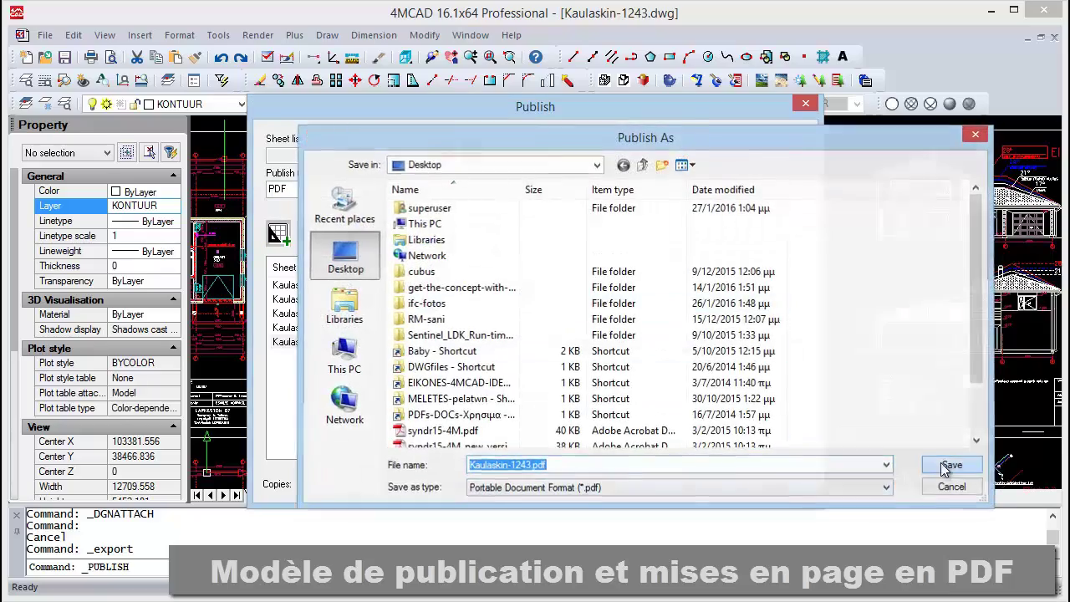
left_click(607, 485)
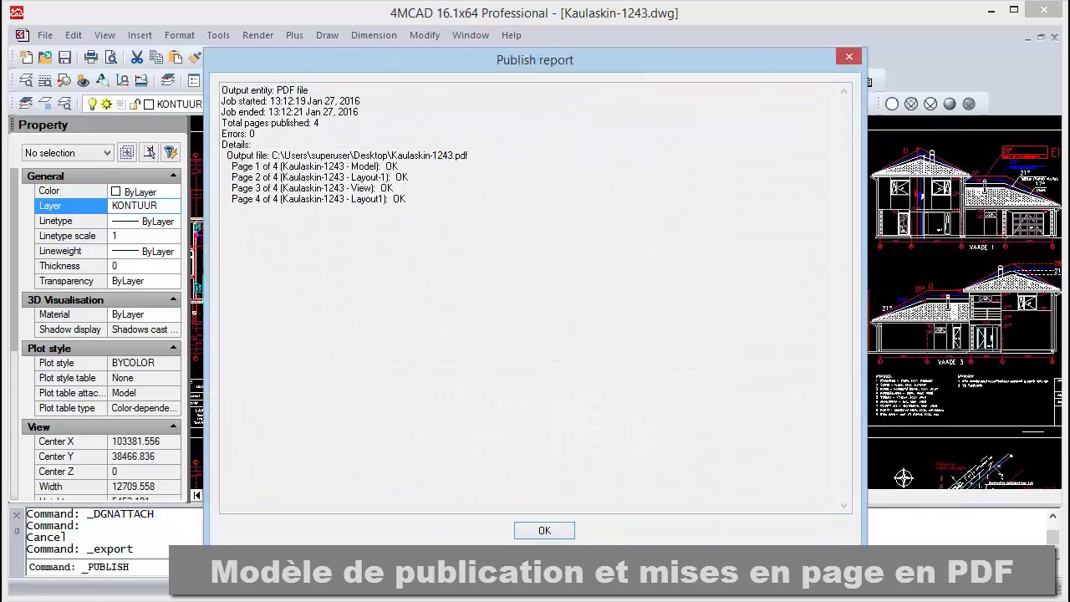
left_click(548, 532)
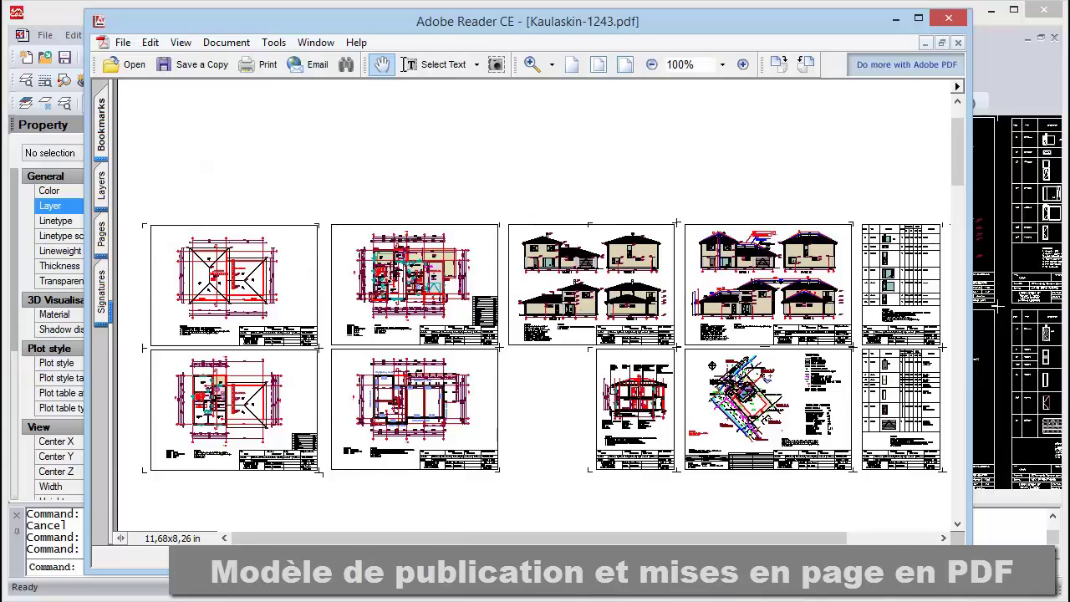
Page and zoom through the PDF's elevations sheet, then view Layout1 and return to Model.
key("Page_Down")
left_click_drag(521, 345, 513, 267)
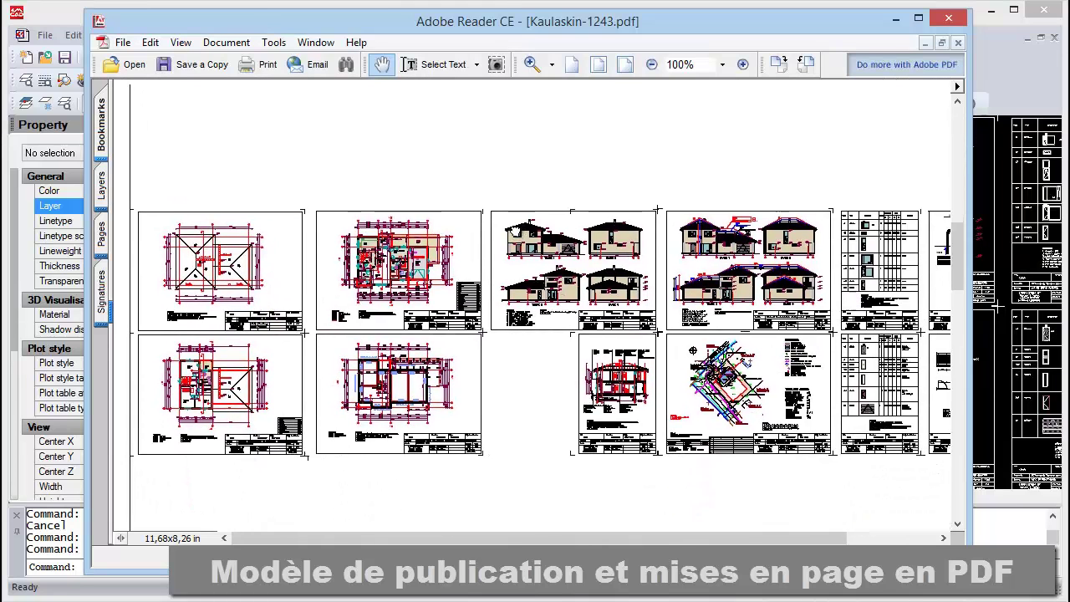
scroll(477, 366, "down", 5)
scroll(478, 365, "down", 2)
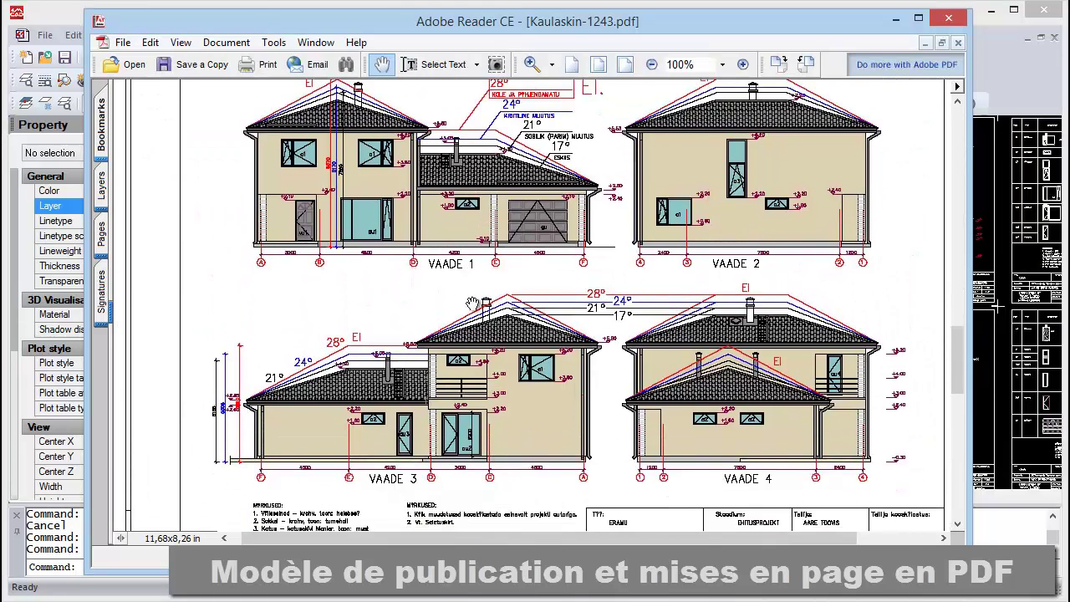
scroll(478, 365, "down", 1)
left_click(651, 64)
left_click(651, 65)
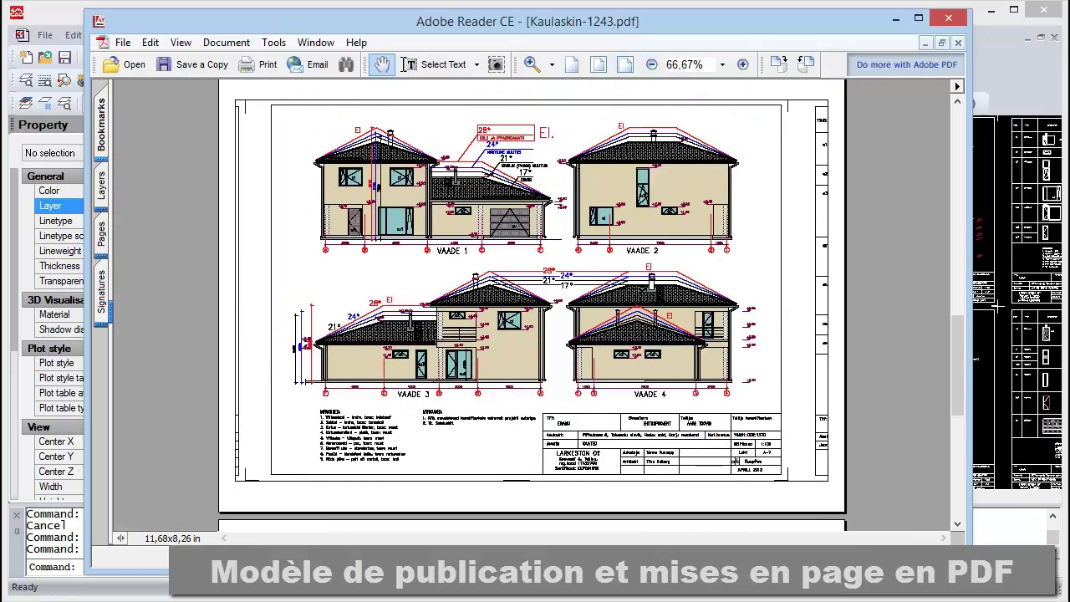
scroll(527, 433, "down", 3)
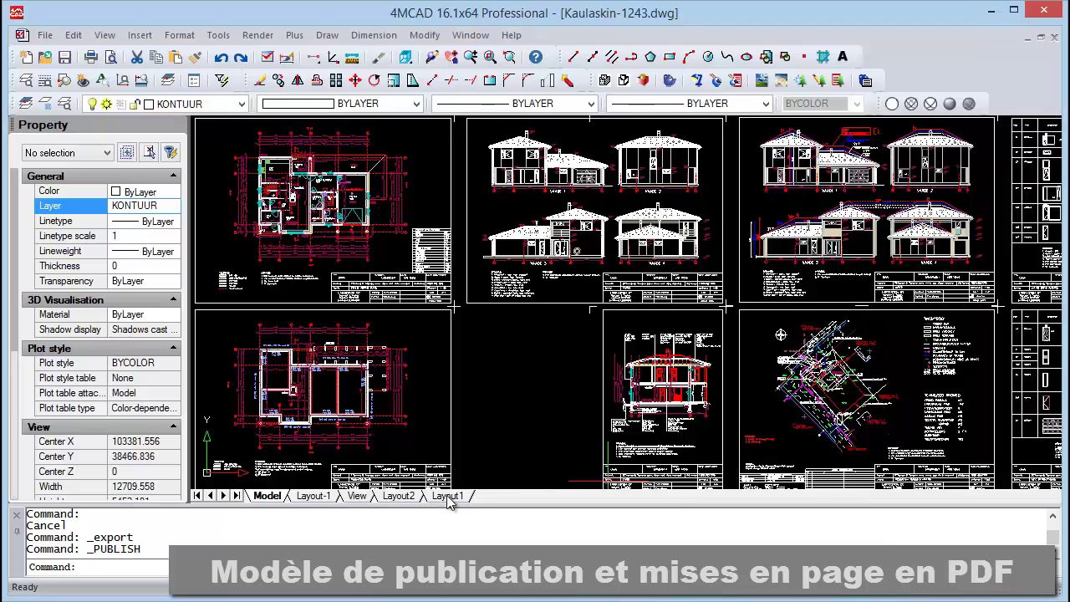
left_click(448, 495)
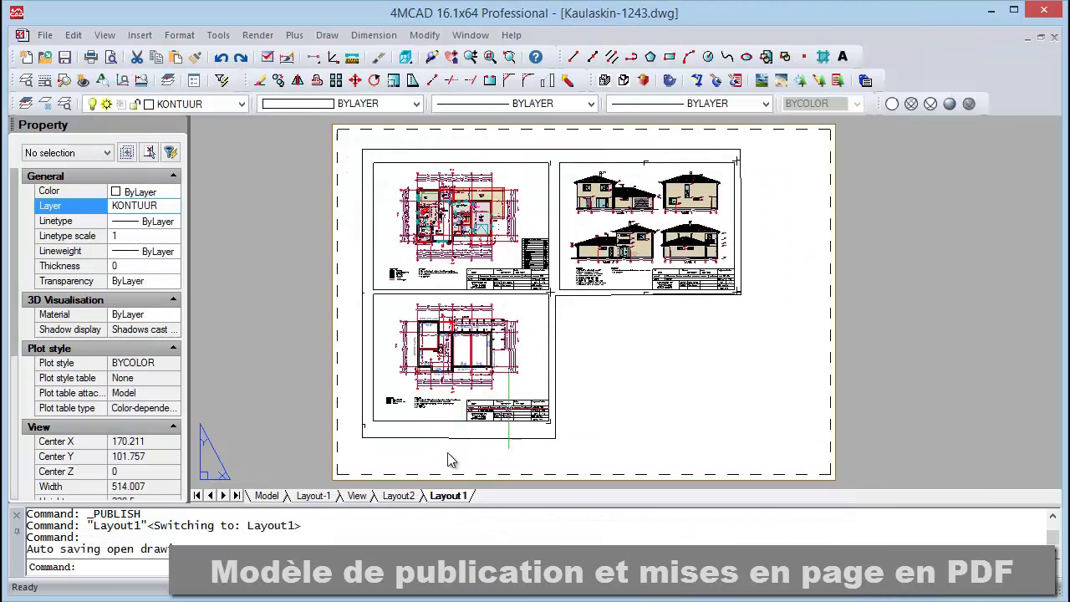
left_click(266, 496)
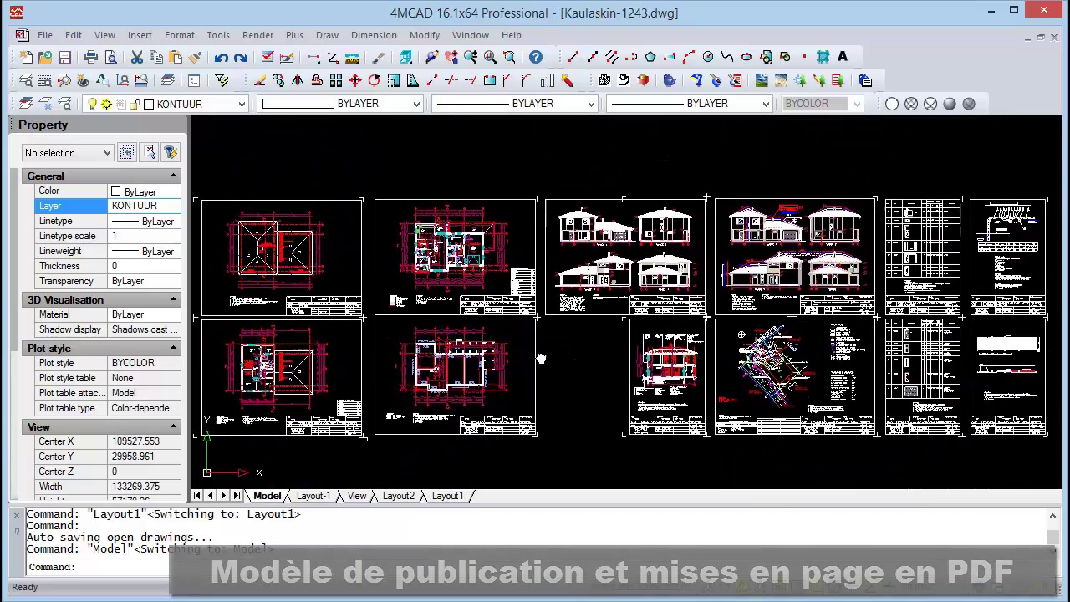
left_click(46, 35)
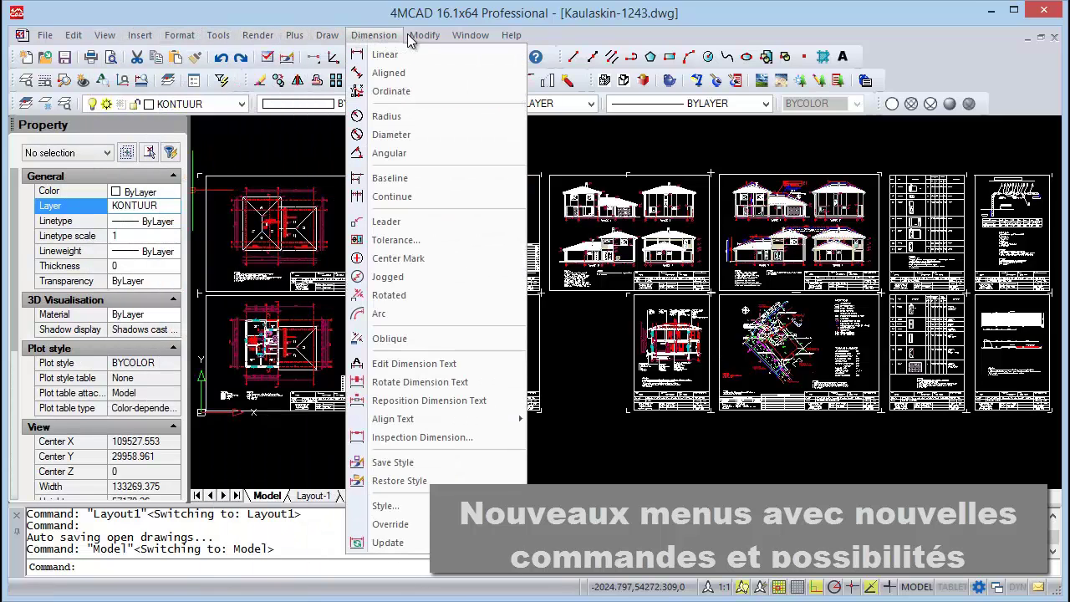
left_click(911, 65)
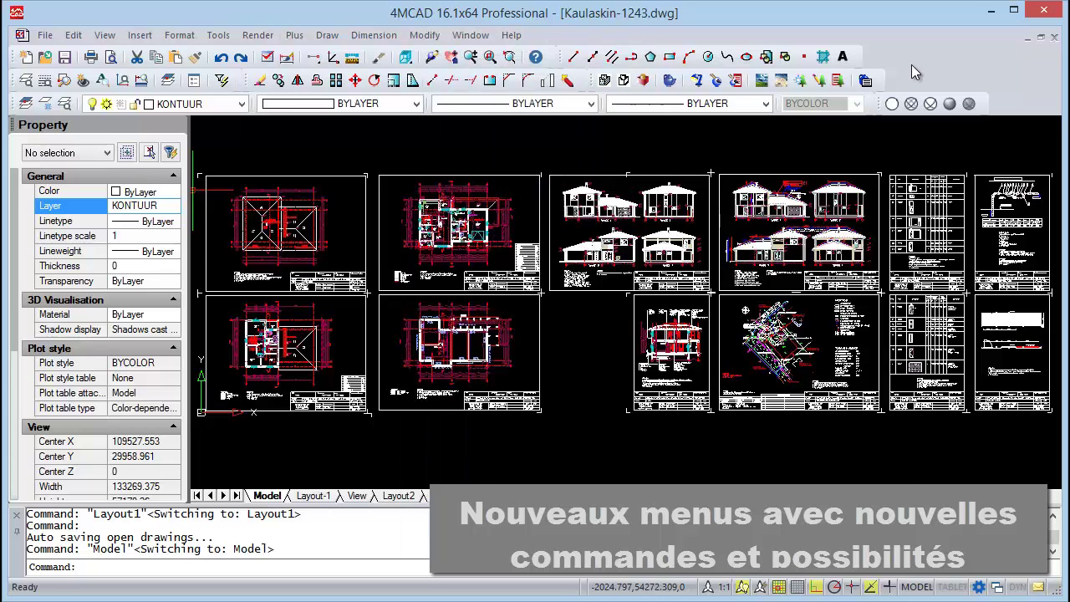
right_click(913, 66)
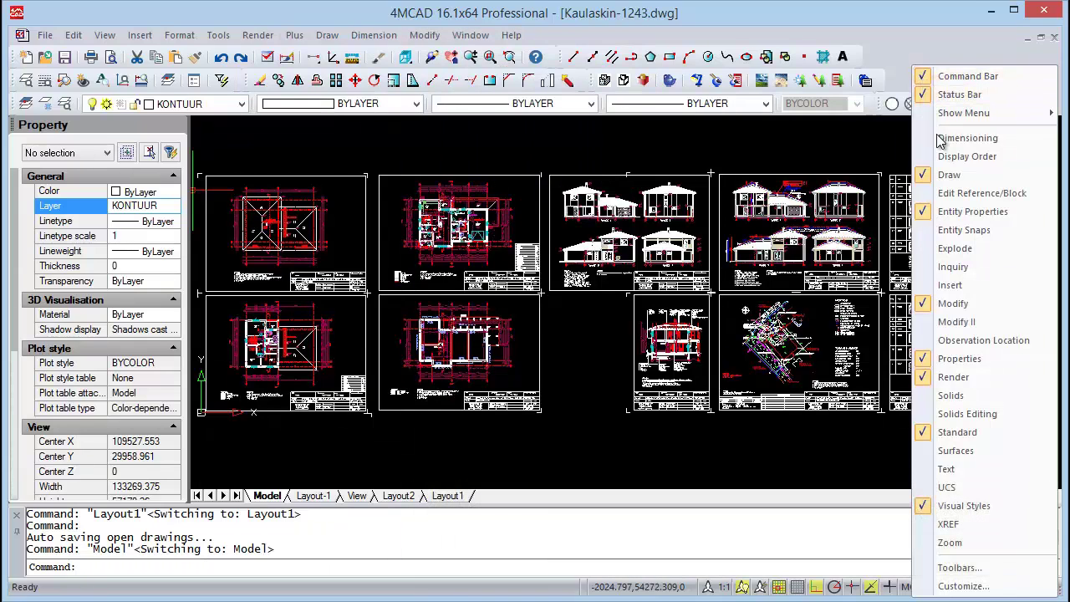